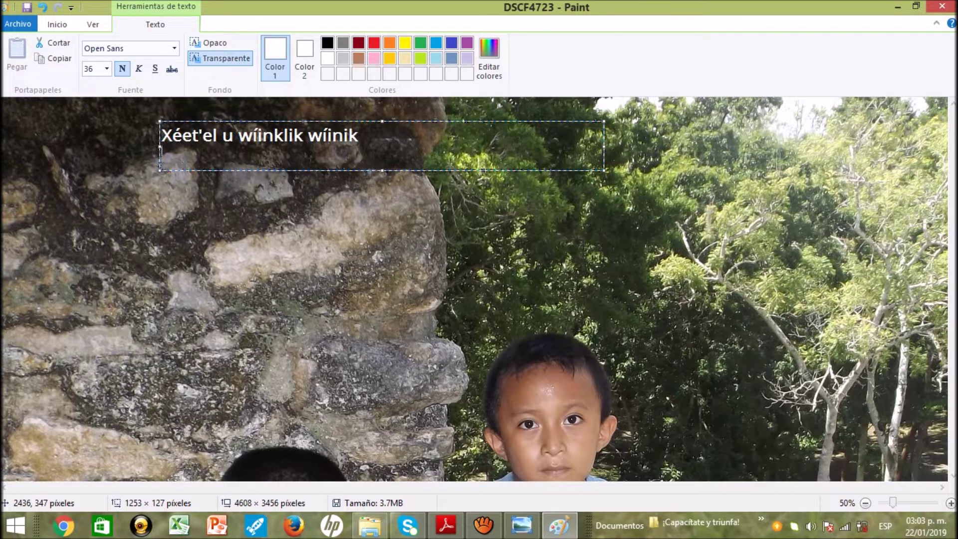
Complete the second line of the title text so it reads "Partes del cuerpo humano"
type("del cuer")
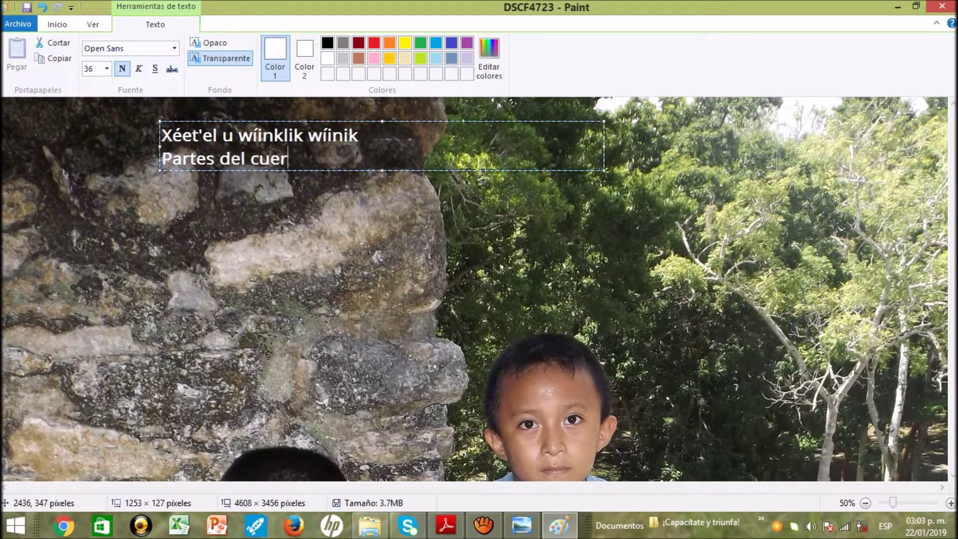
type("po humo")
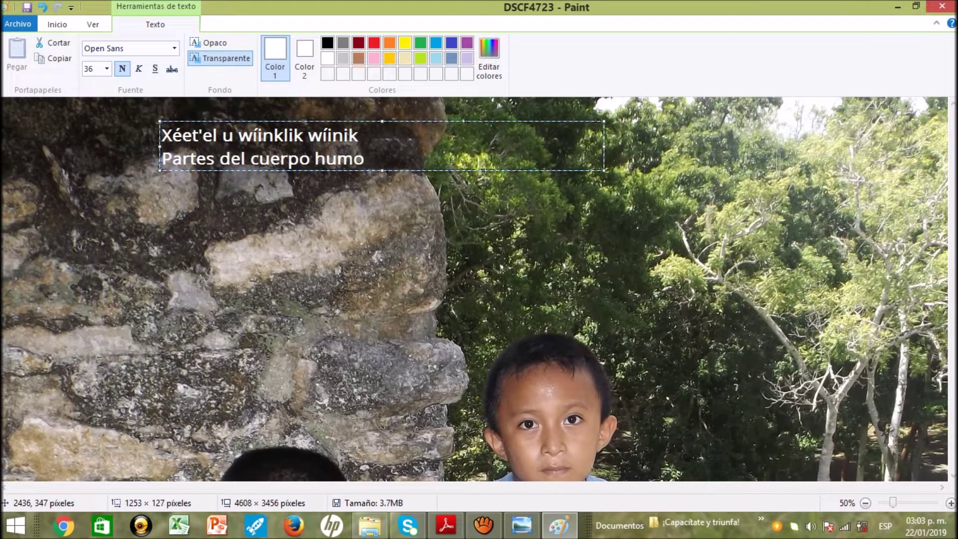
key("BackSpace")
type("ano")
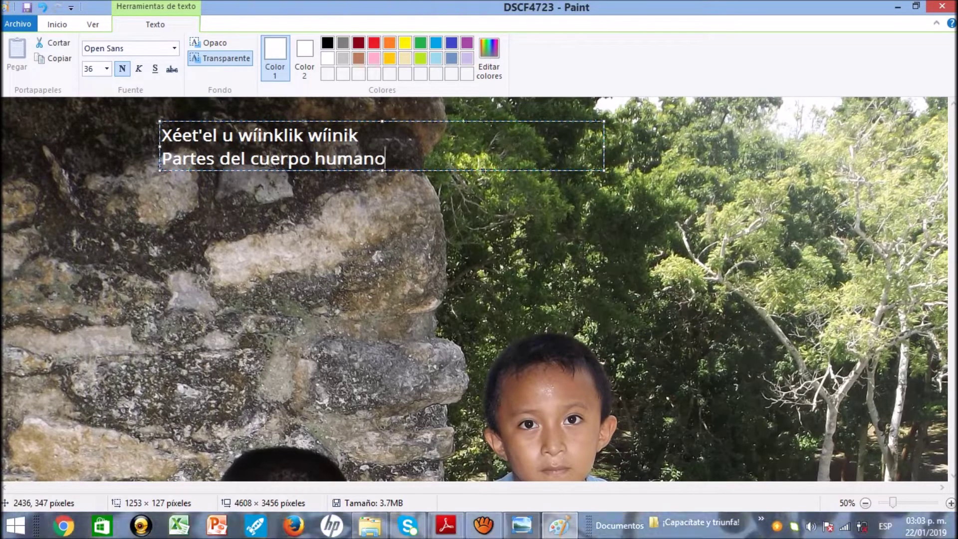
Centre both title lines within the text box using leading spaces and place the text on the photo
key("ctrl+Home")
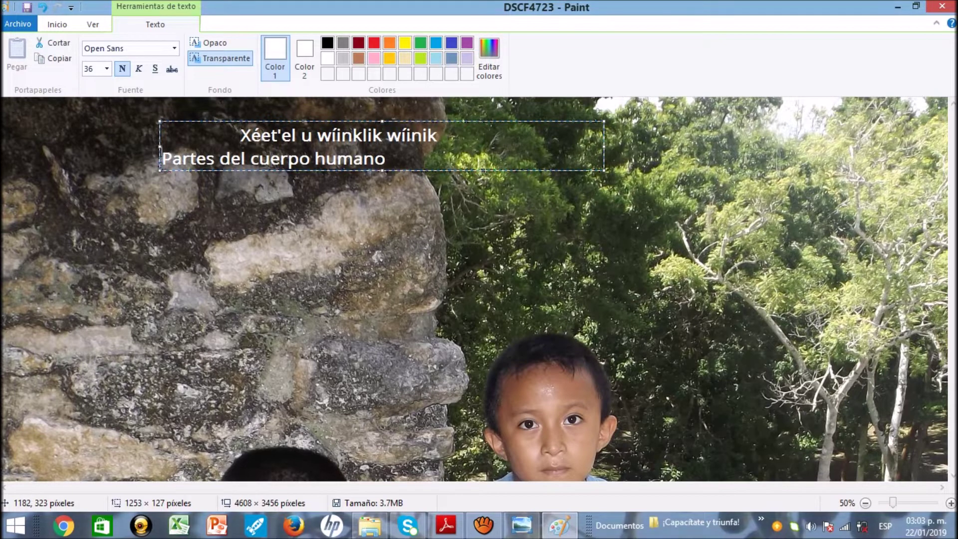
left_click(161, 159)
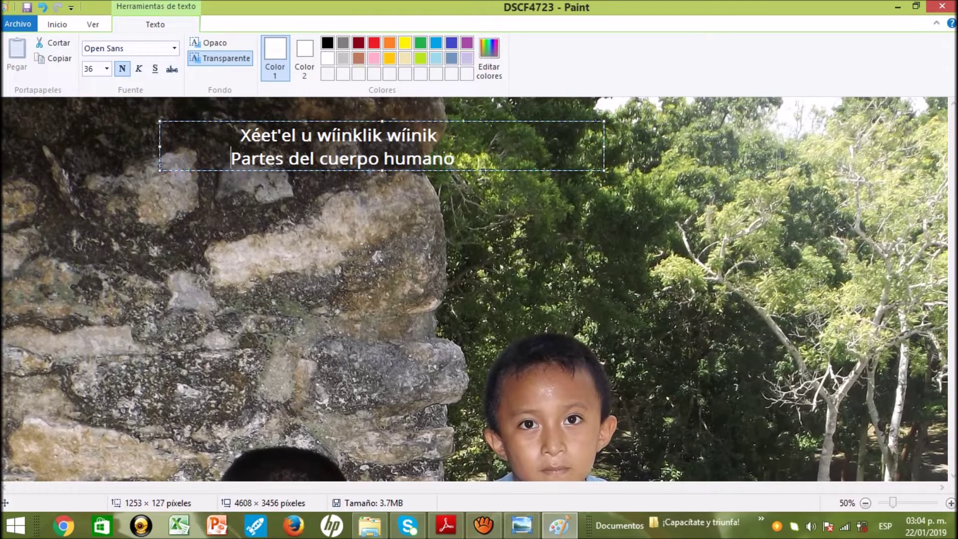
left_click(443, 323)
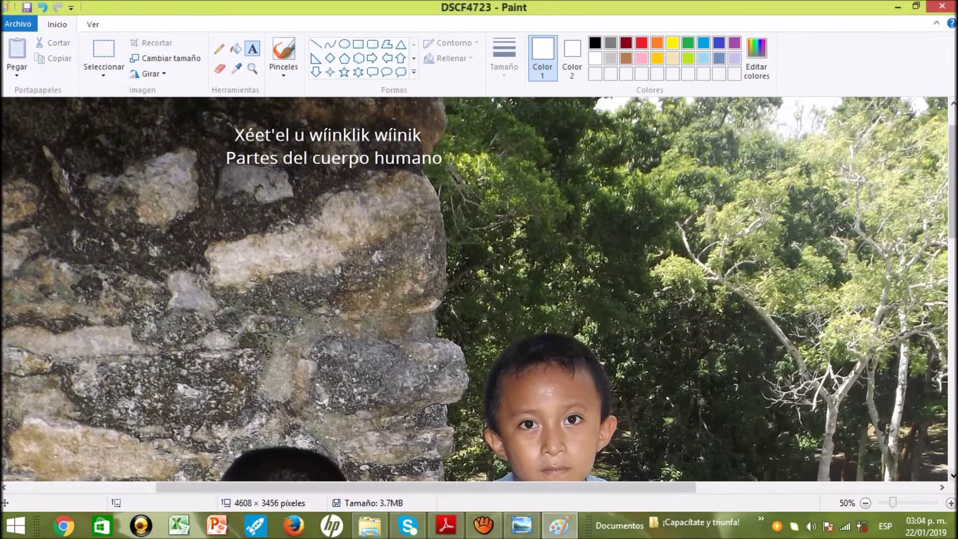
Add a text label reading "Tso'otsel pool: Cabello" over the trees above and beside the taller boy's head
scroll(478, 289, "down", 3)
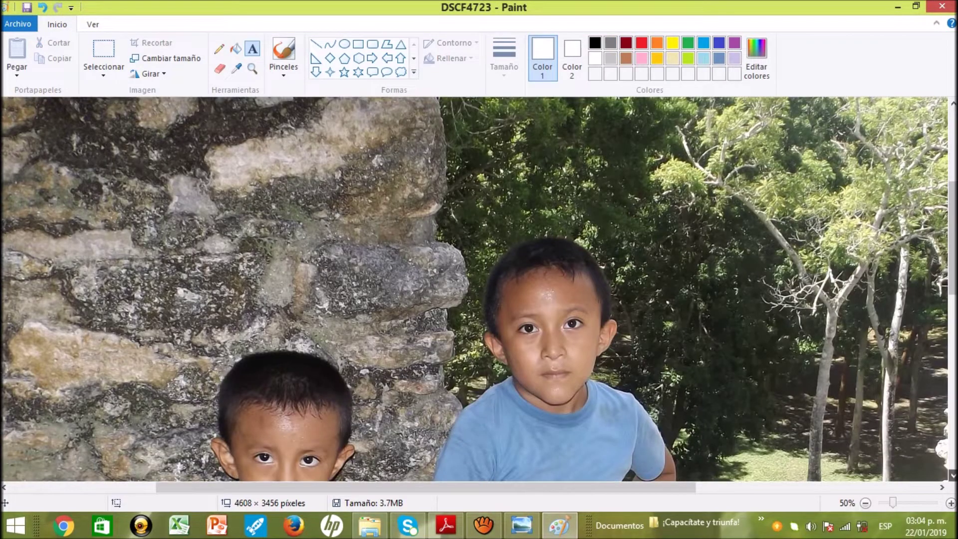
scroll(479, 289, "down", 2)
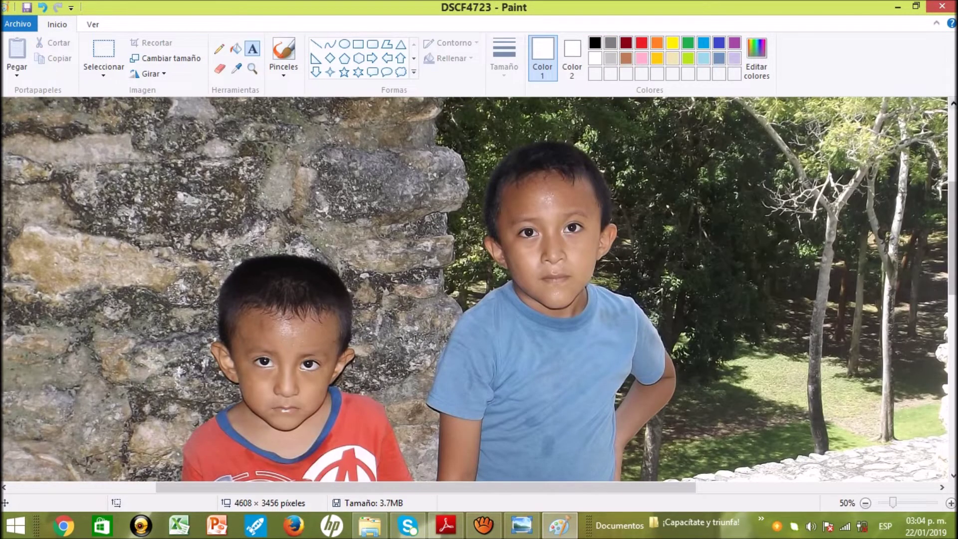
scroll(479, 289, "up", 2)
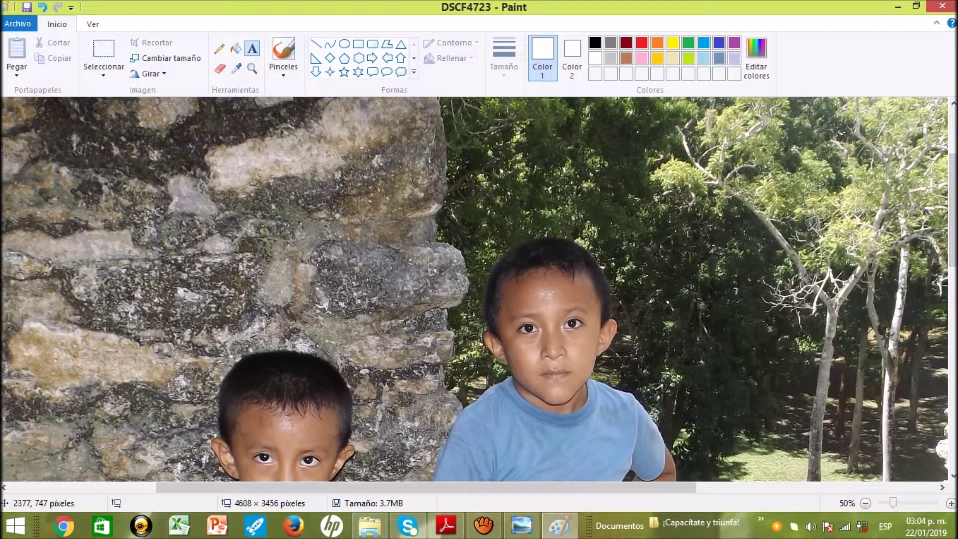
left_click_drag(559, 178, 947, 216)
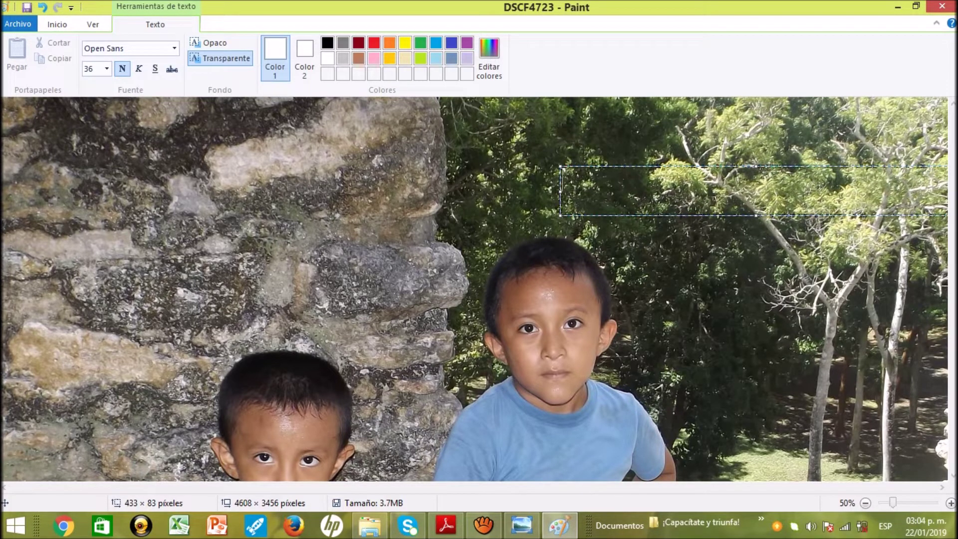
type("Tso'otsel ")
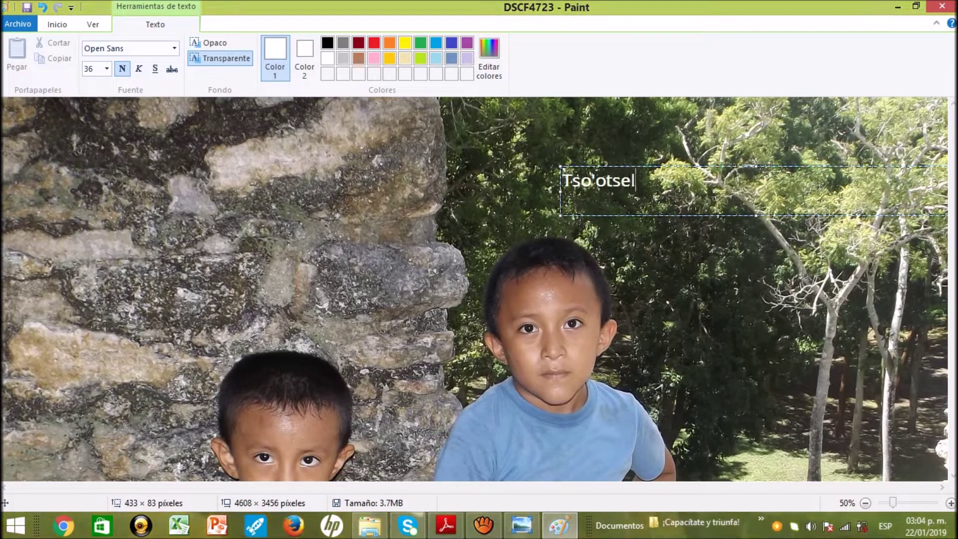
type("pool: Cabello")
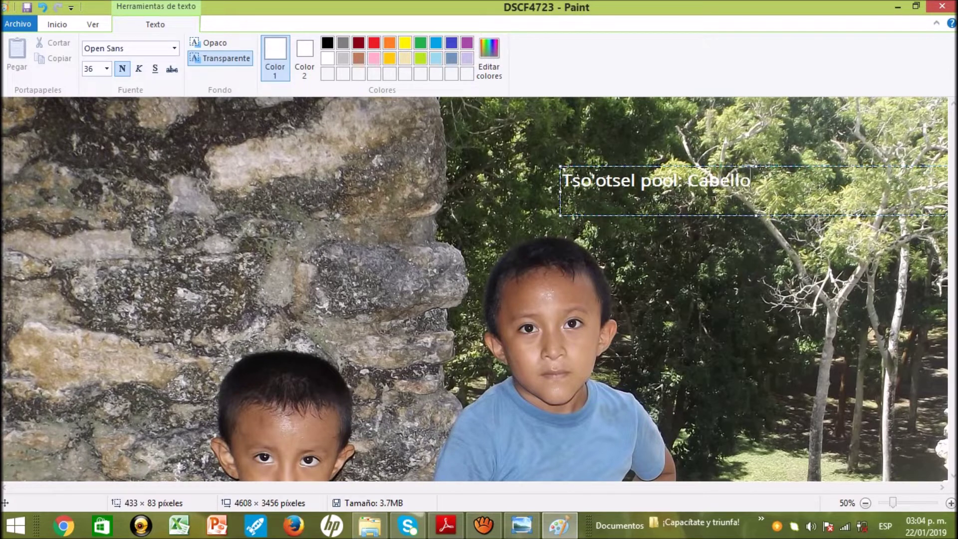
Colour the "Tso'otsel pool: Cabello" label yellow and place it above the taller boy's head
left_click_drag(560, 189, 500, 183)
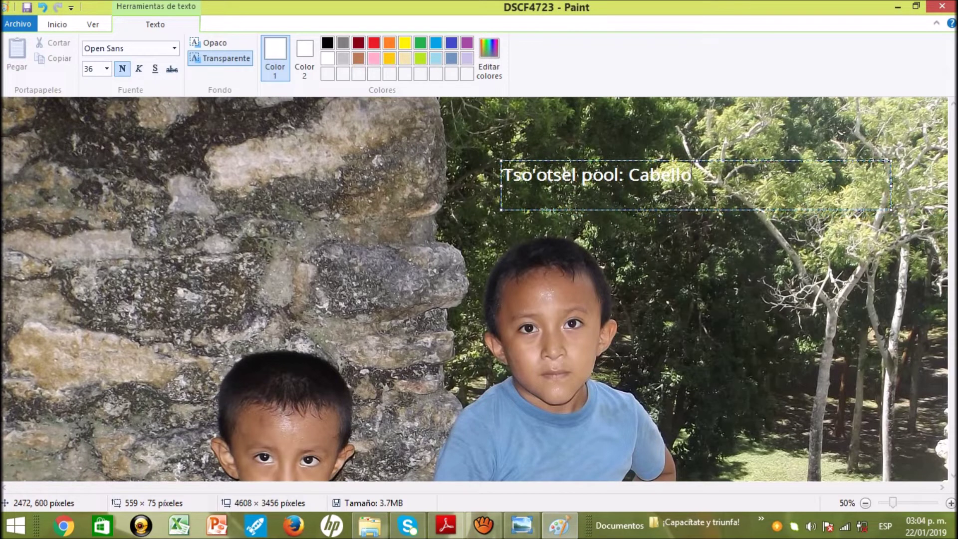
left_click_drag(694, 175, 501, 175)
left_click(405, 42)
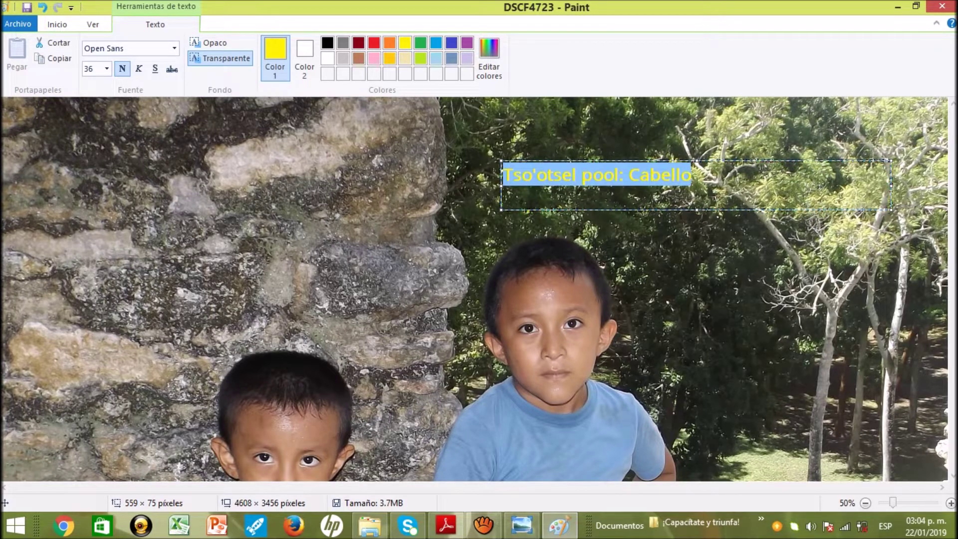
left_click(691, 175)
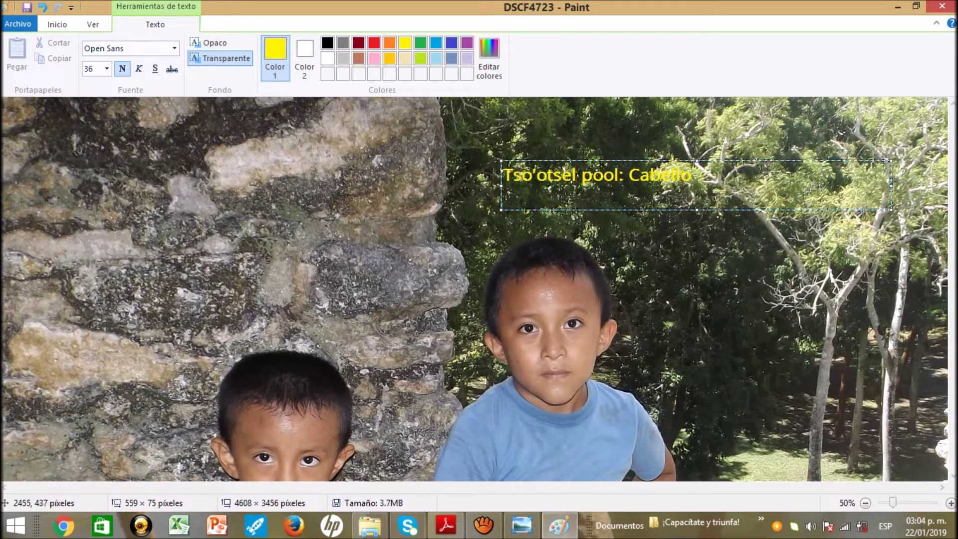
left_click(618, 174)
left_click_drag(618, 209, 606, 183)
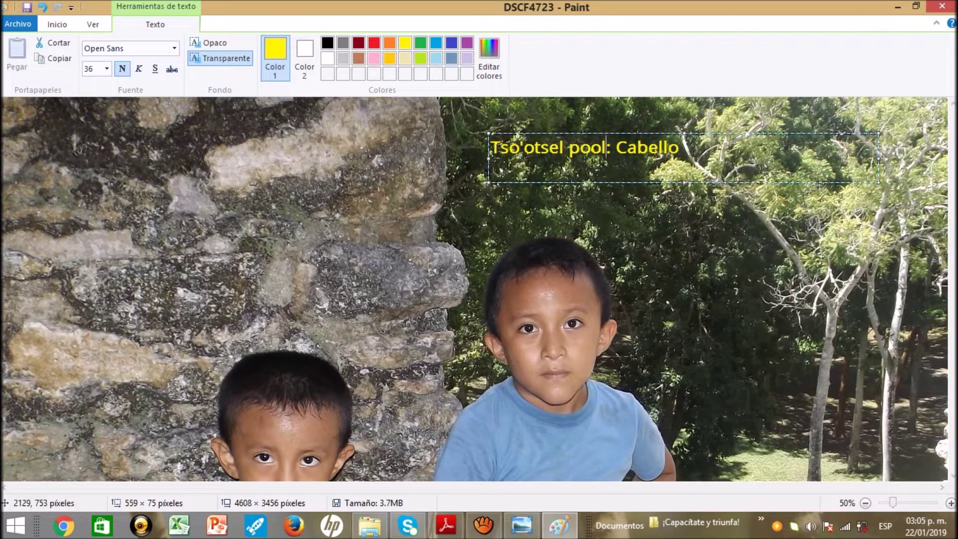
left_click(495, 210)
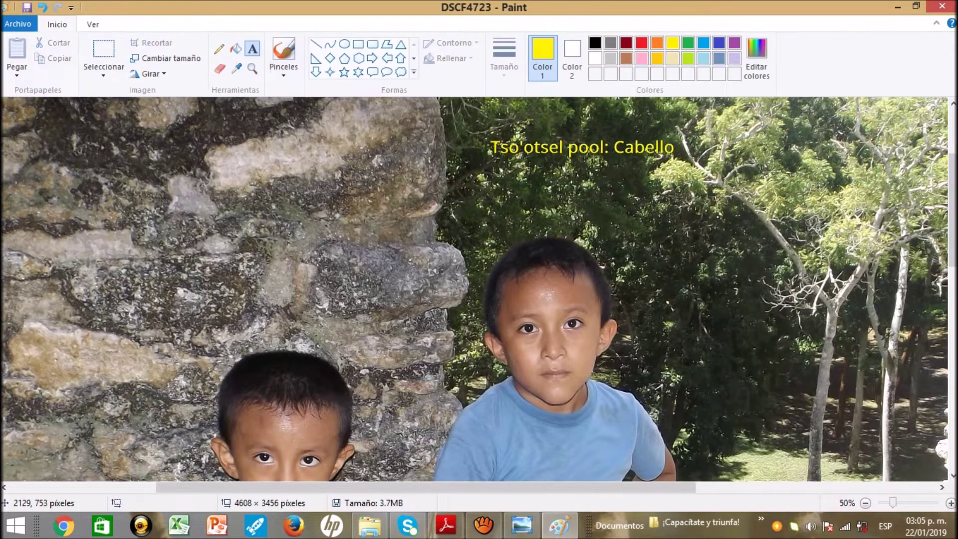
Draw a yellow line in the second-thinnest width from the "Tso'otsel pool: Cabello" label to the taller boy's hair
left_click(315, 44)
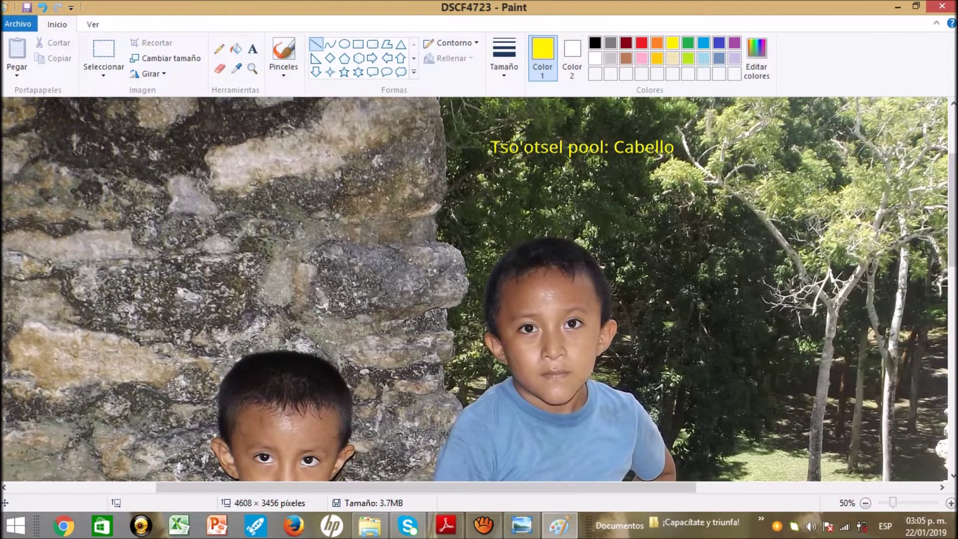
left_click(504, 57)
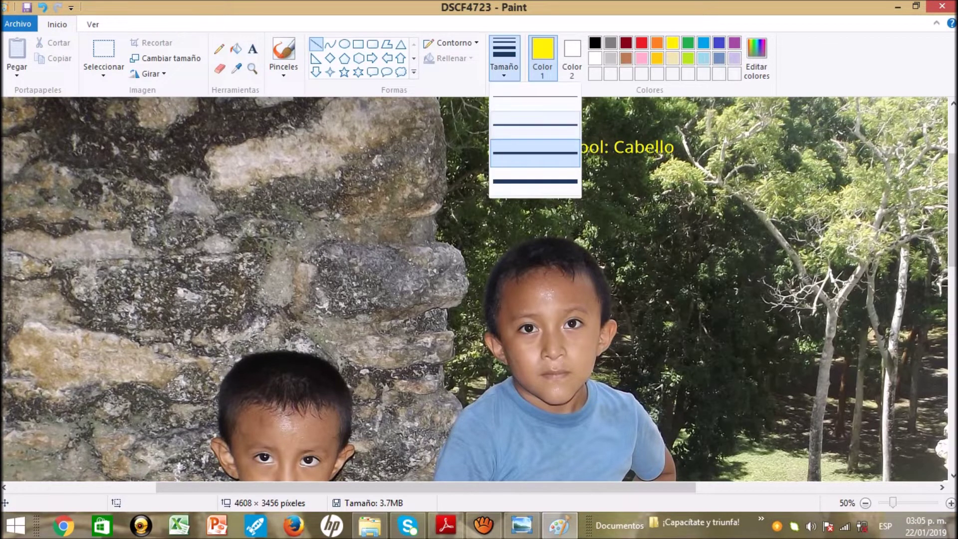
left_click(535, 133)
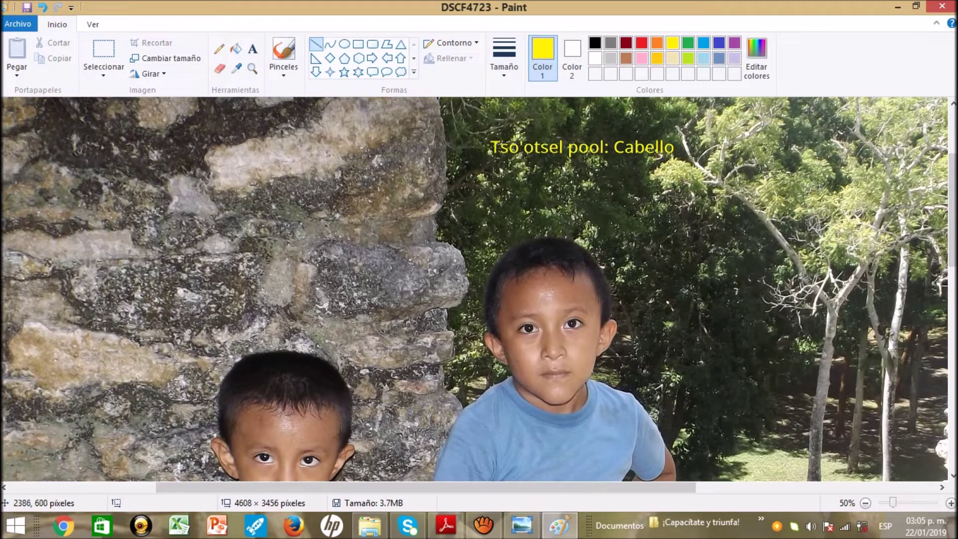
left_click_drag(584, 163, 562, 244)
left_click(661, 208)
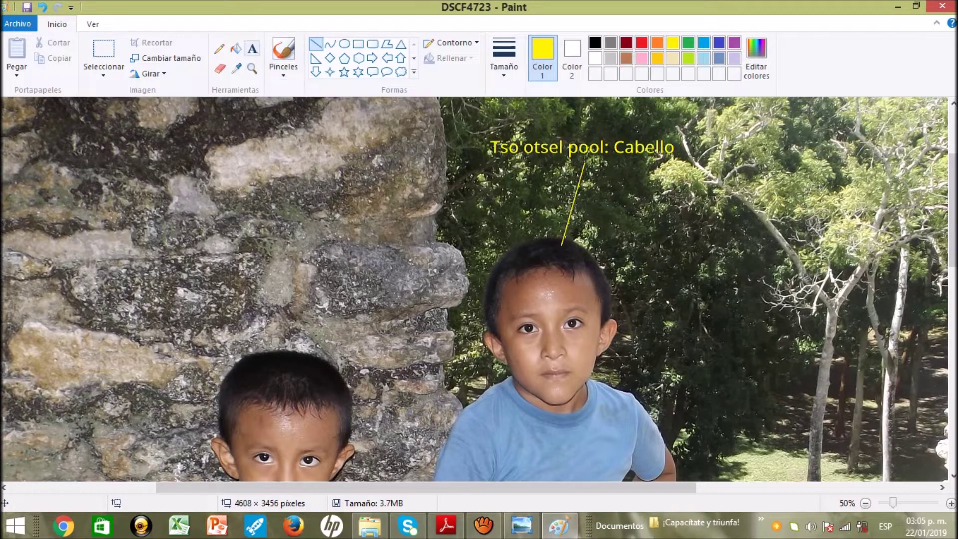
Add a yellow text label reading "Pool: Cabeza" over the trees beside the taller boy's head
left_click(253, 49)
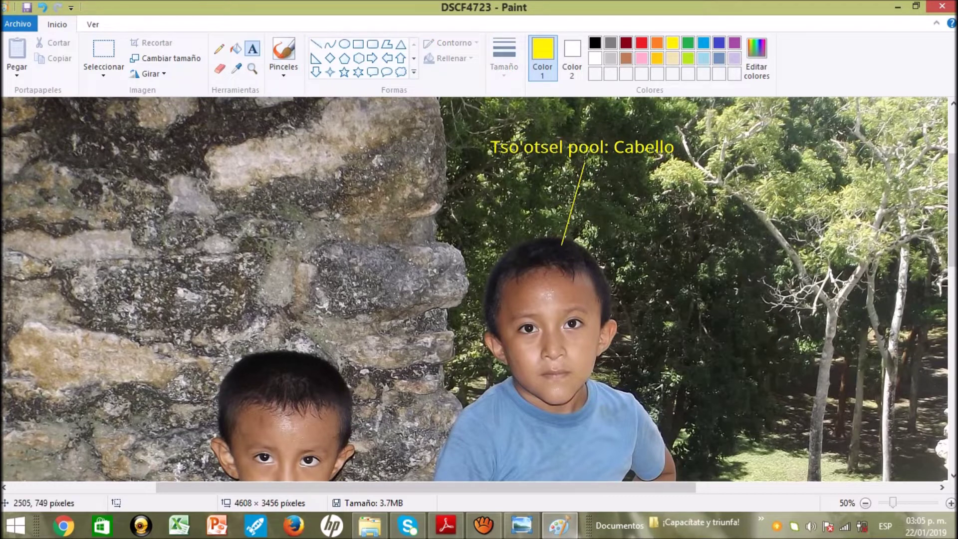
left_click_drag(626, 197, 684, 212)
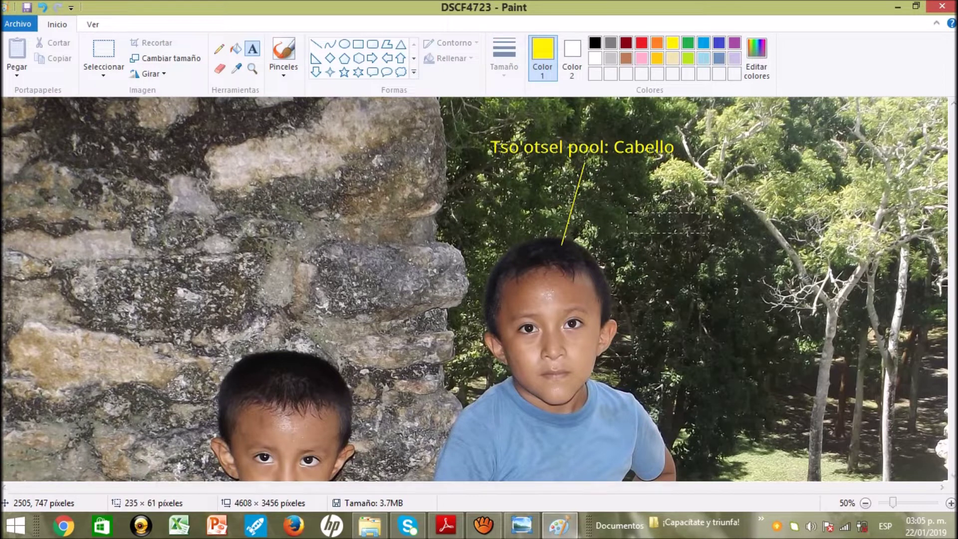
type("Po")
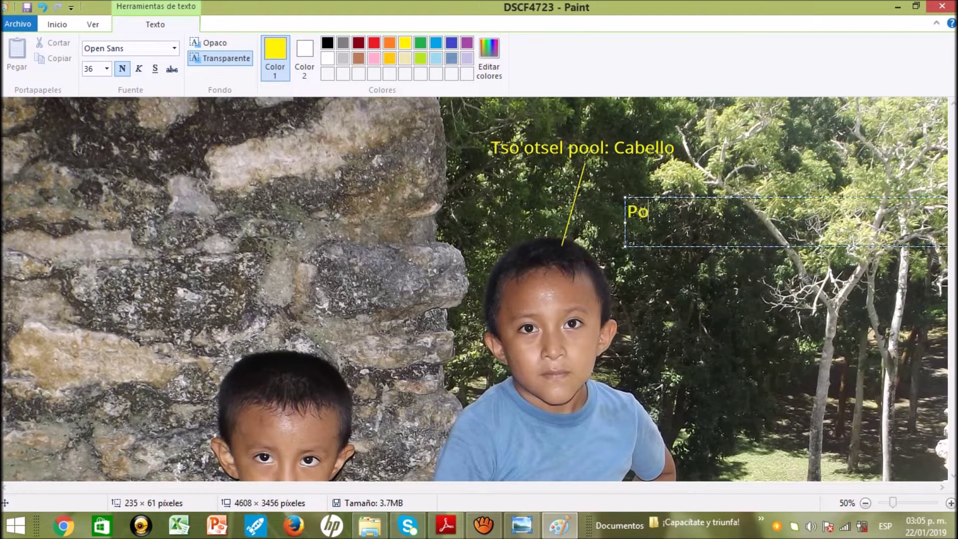
type("ol: Cabeza")
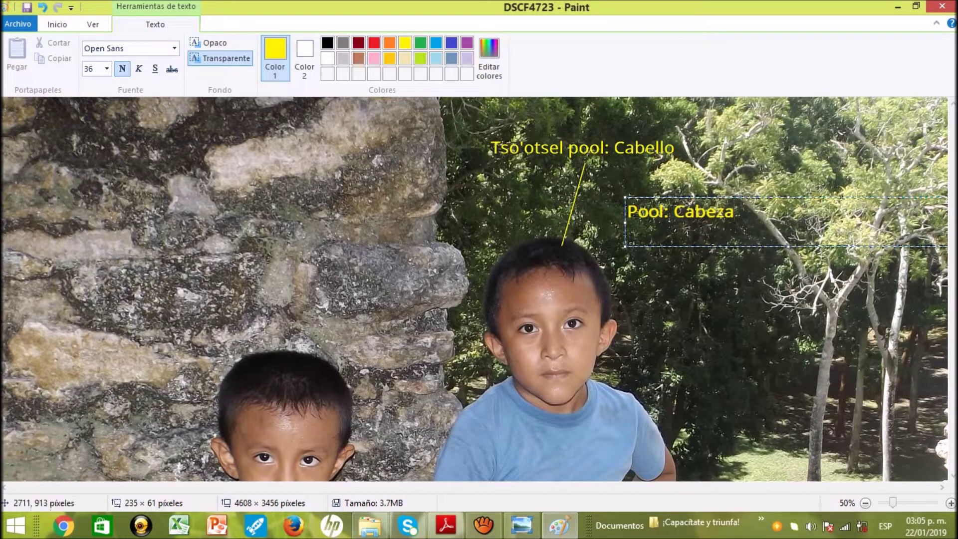
left_click(687, 277)
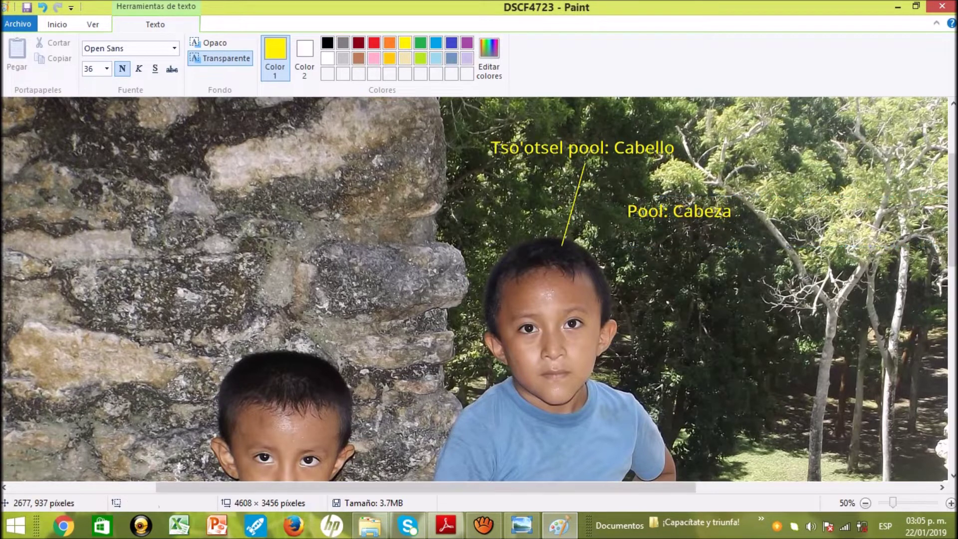
Draw a yellow line from the "Pool: Cabeza" label to the top of the taller boy's forehead
left_click(315, 44)
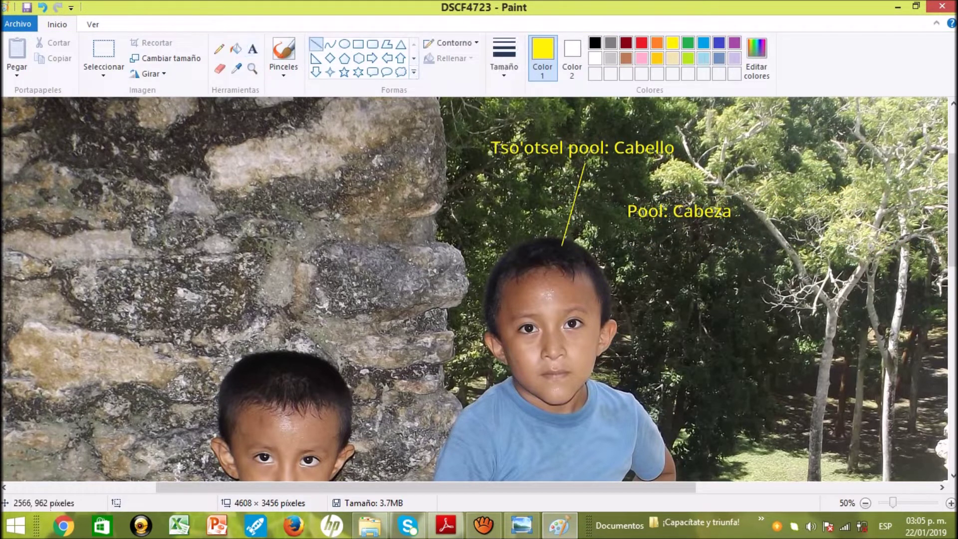
mouse_move(643, 226)
left_mouse_down()
mouse_move(549, 279)
mouse_move(561, 279)
mouse_move(545, 283)
mouse_move(553, 292)
mouse_move(513, 313)
mouse_move(573, 266)
mouse_move(530, 291)
mouse_move(563, 277)
left_mouse_up()
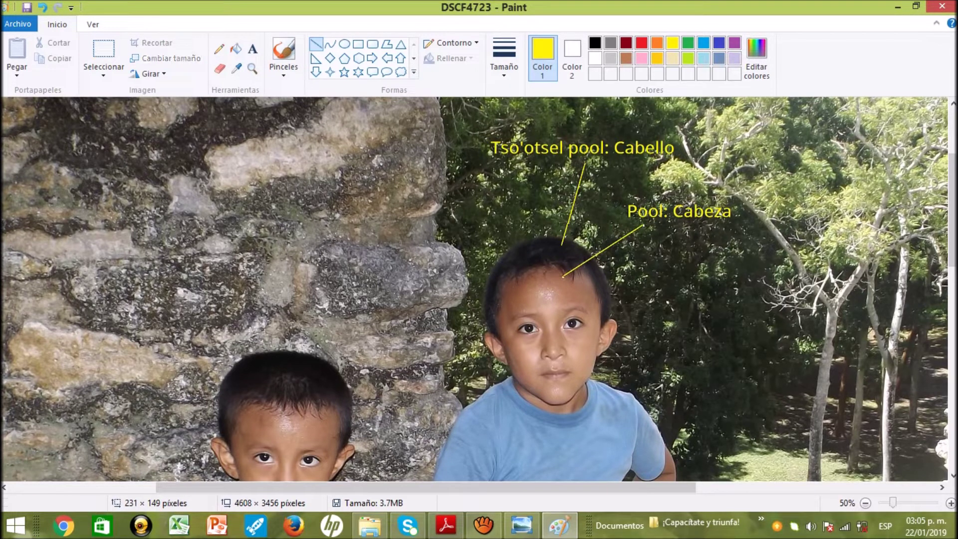
left_click(679, 274)
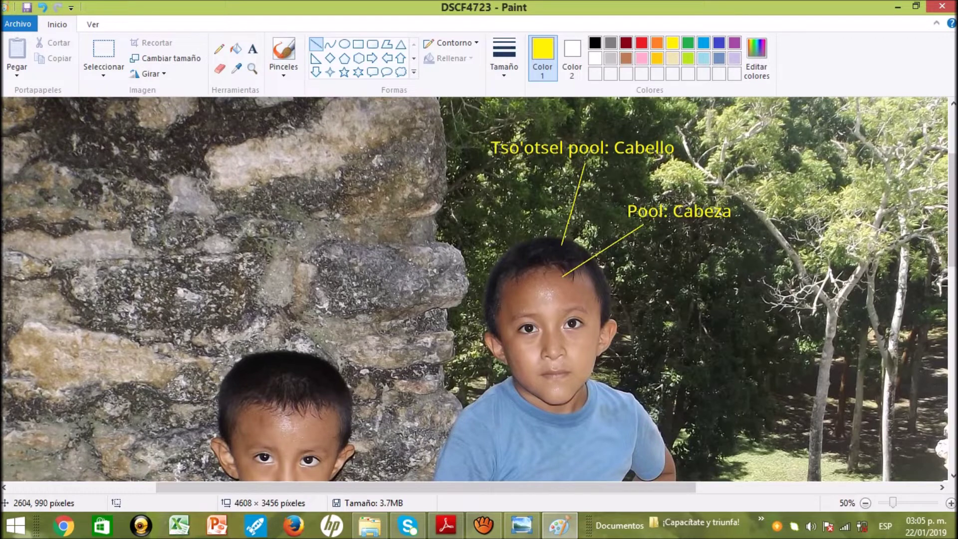
Add a yellow text label reading "Xikin: Oreja" on the stone wall between the two boys' heads
left_click_drag(952, 214, 952, 281)
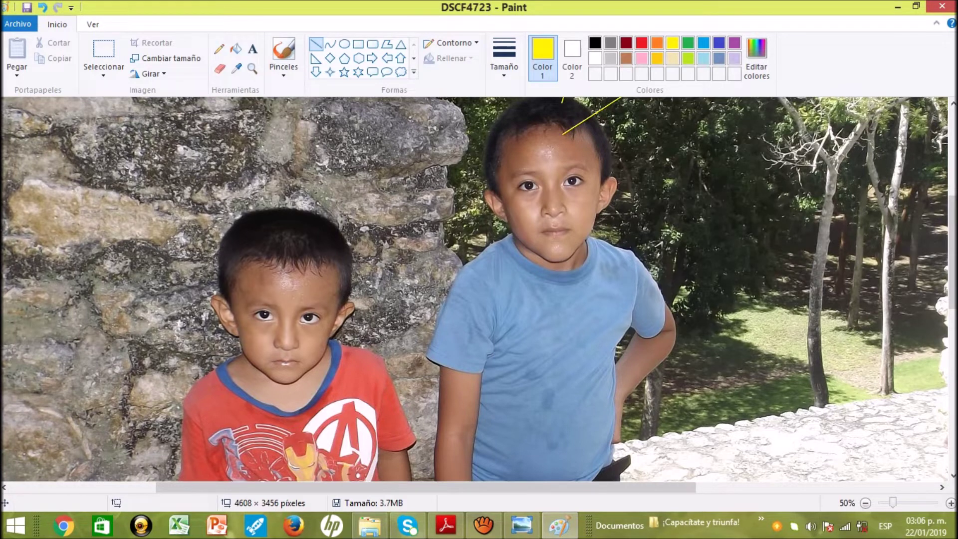
left_click(252, 48)
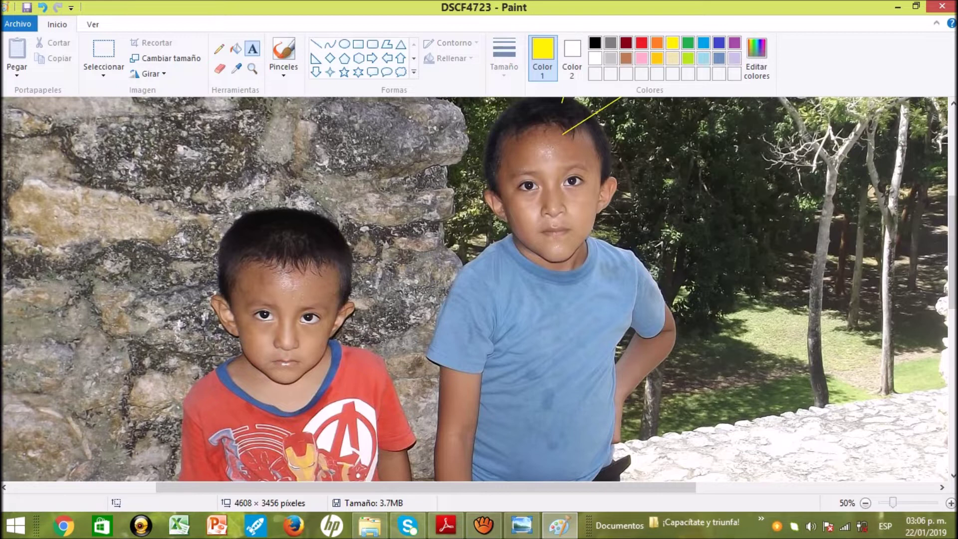
left_click_drag(348, 150, 426, 181)
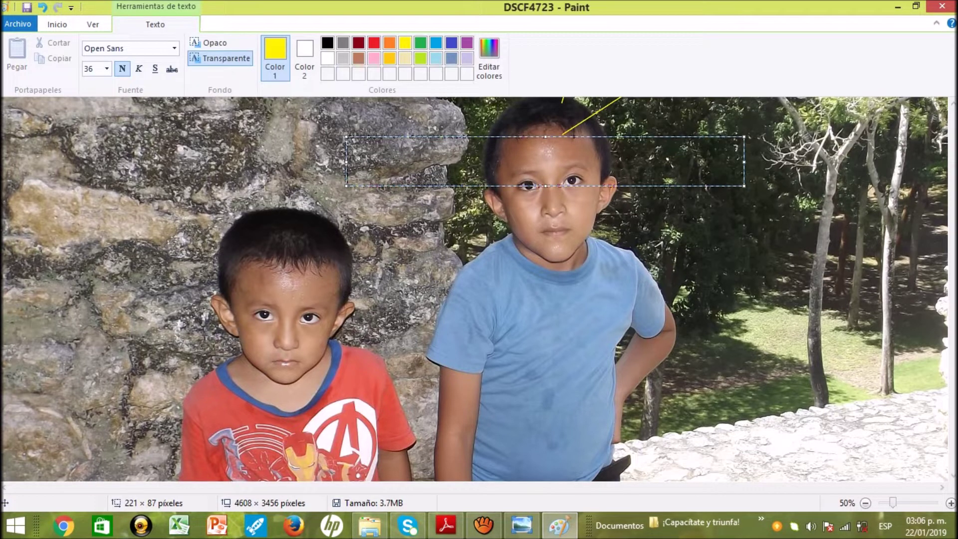
type("Xikin")
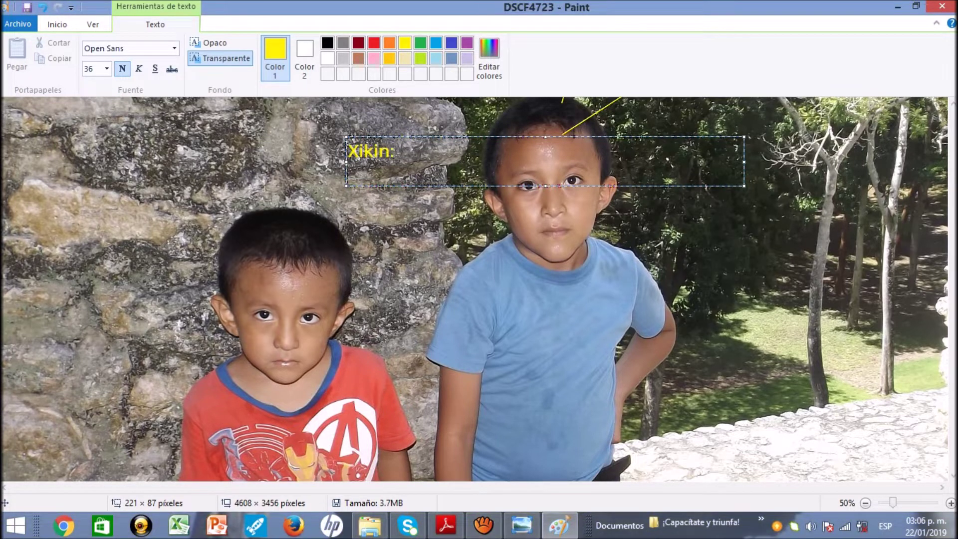
type(": Oreja")
left_click(419, 215)
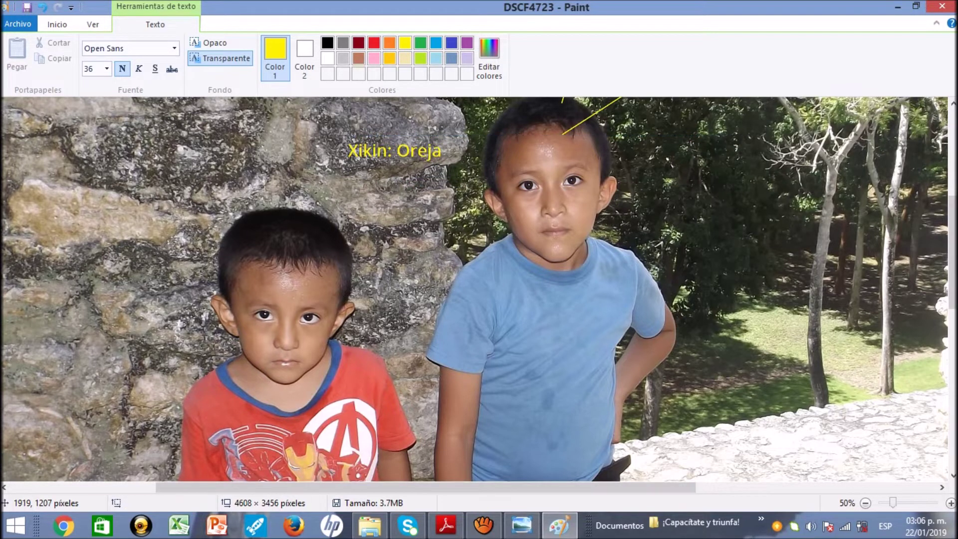
Draw a yellow line from the "Xikin: Oreja" label to the shorter boy's ear nearest the taller boy
left_click(316, 44)
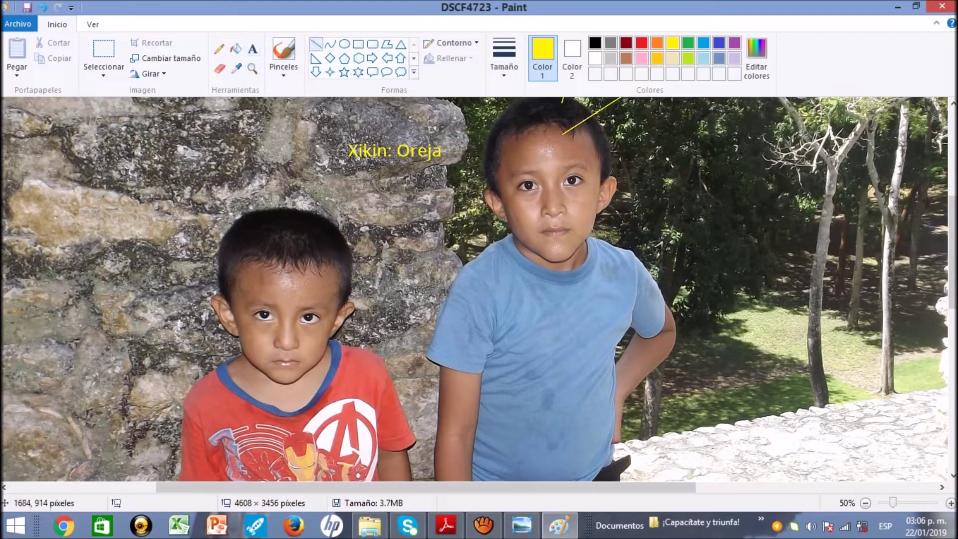
left_click_drag(383, 167, 354, 300)
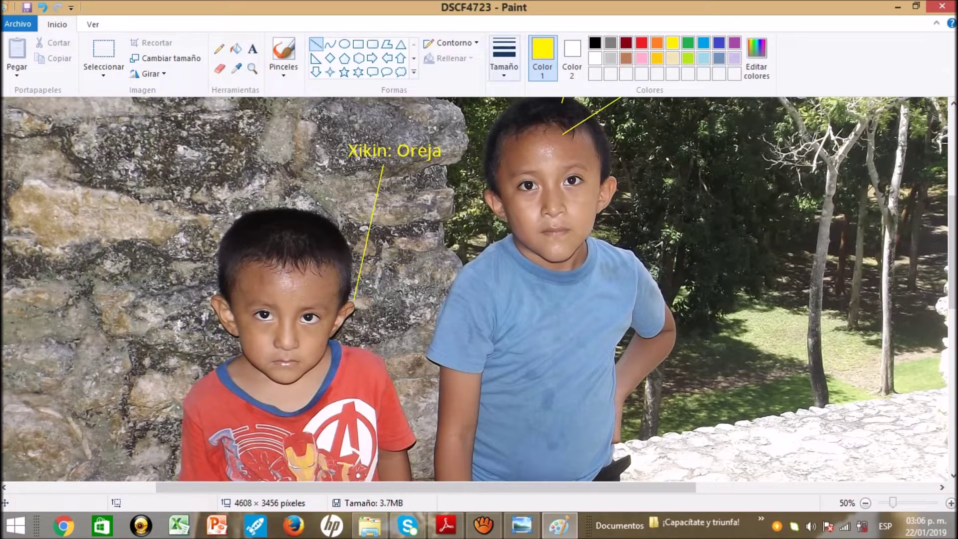
Add a yellow text label reading "Ich: Ojo" on the stone wall beside the shorter boy and draw a line from it to his nearer eye
left_click(253, 49)
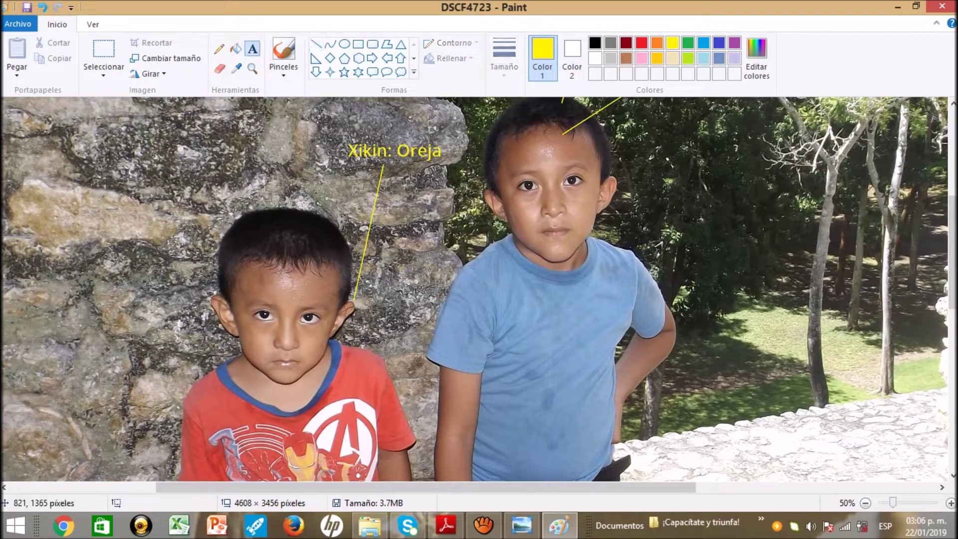
left_click_drag(39, 269, 174, 294)
left_click_drag(435, 308, 435, 308)
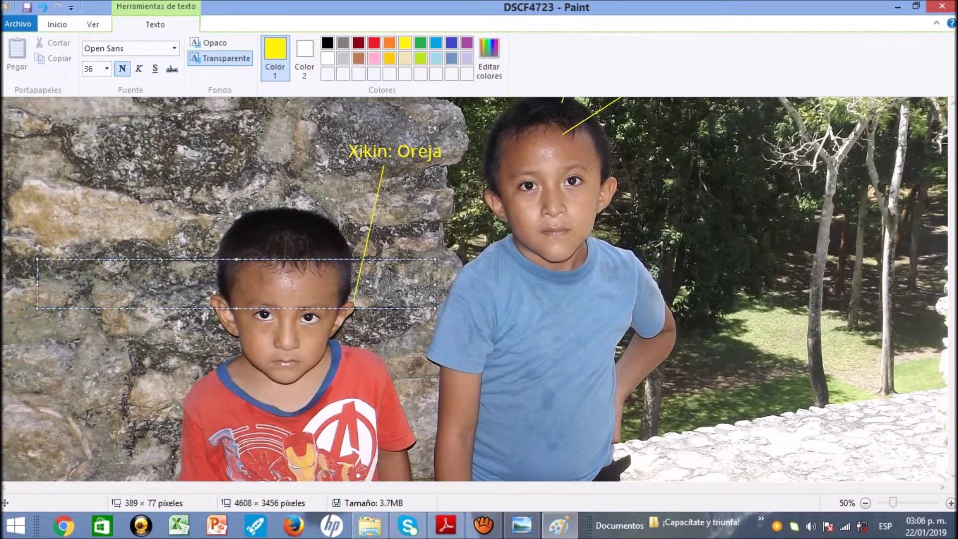
type("Ich: Ojo")
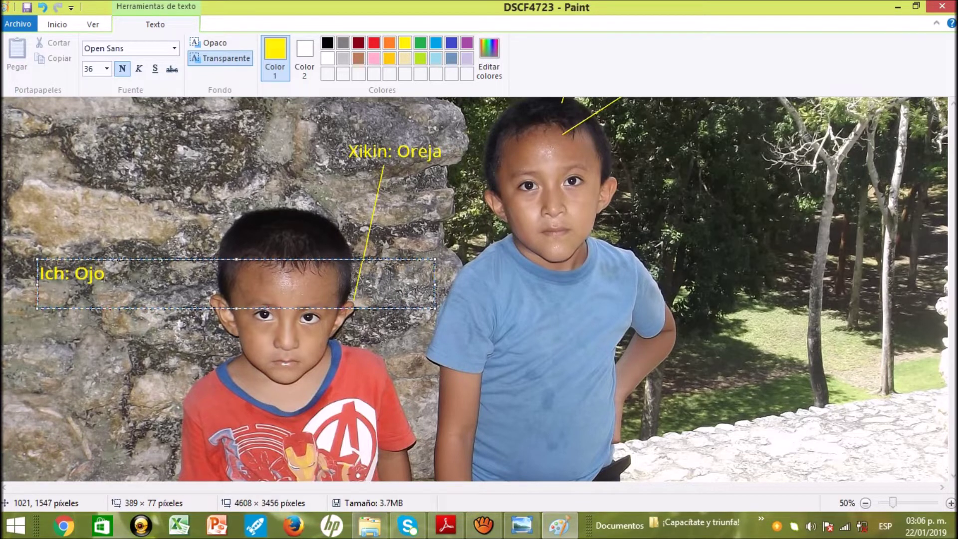
left_click(75, 324)
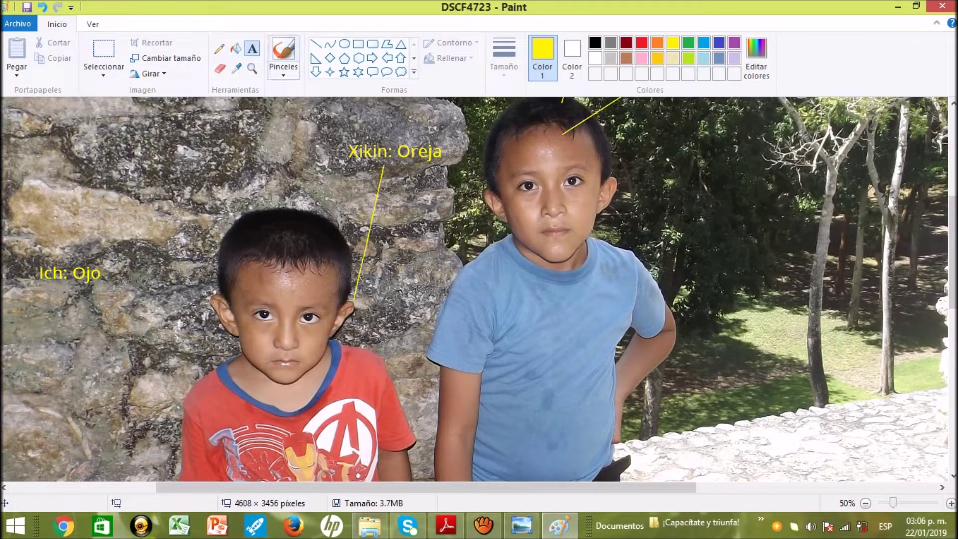
left_click(316, 44)
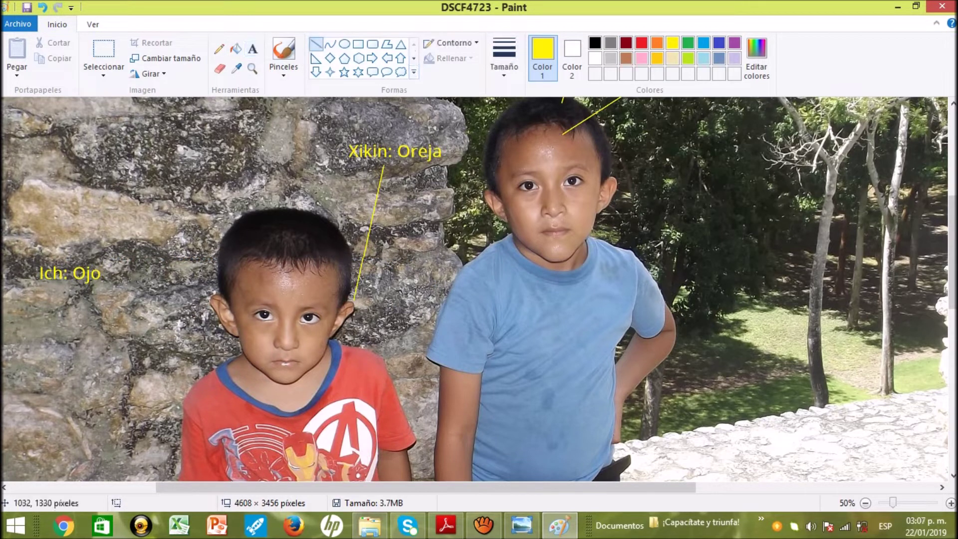
mouse_move(106, 275)
left_mouse_down()
mouse_move(238, 299)
mouse_move(258, 316)
left_mouse_up()
left_click(120, 372)
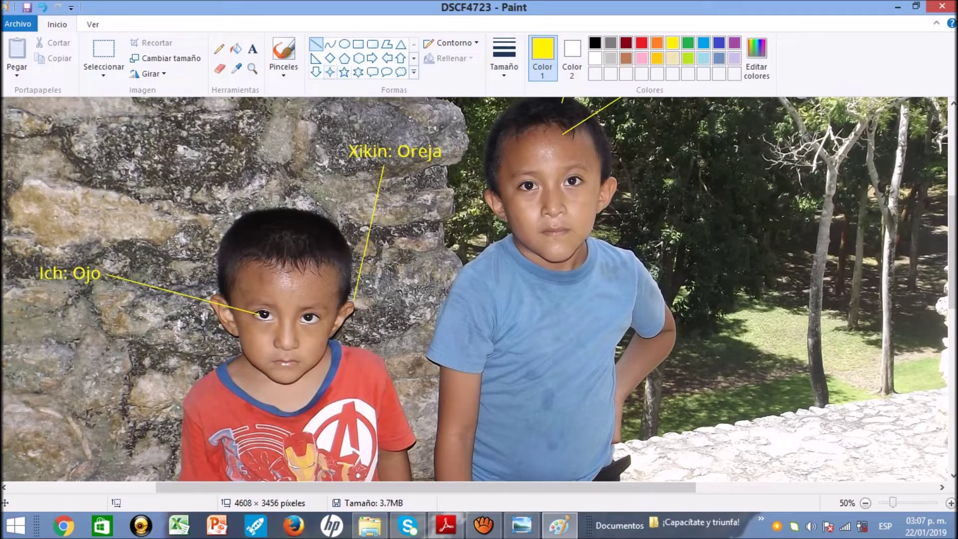
Add a yellow text label reading "Ni': Nariz" over the trees beside the taller boy's face
left_click(252, 48)
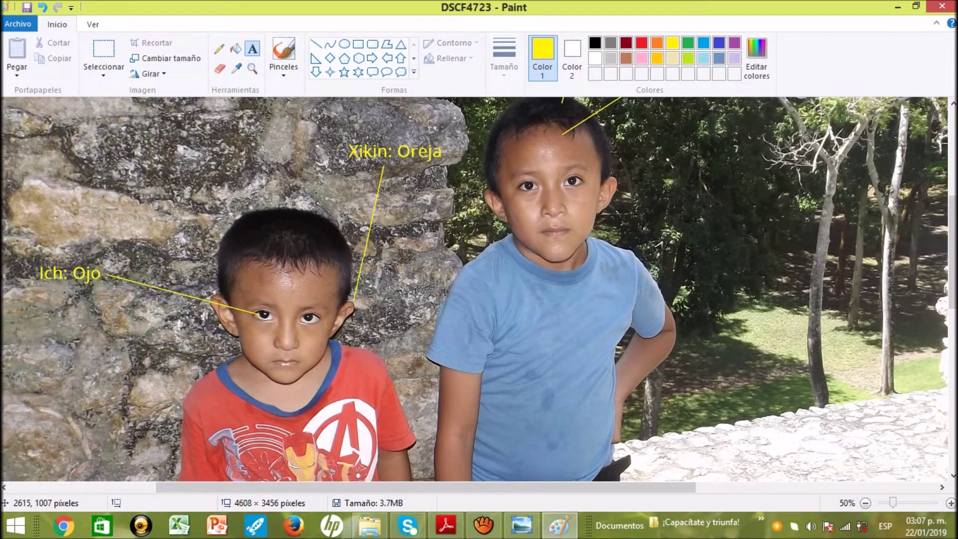
left_click_drag(661, 153, 769, 172)
type("NI")
key("BackSpace")
type("i")
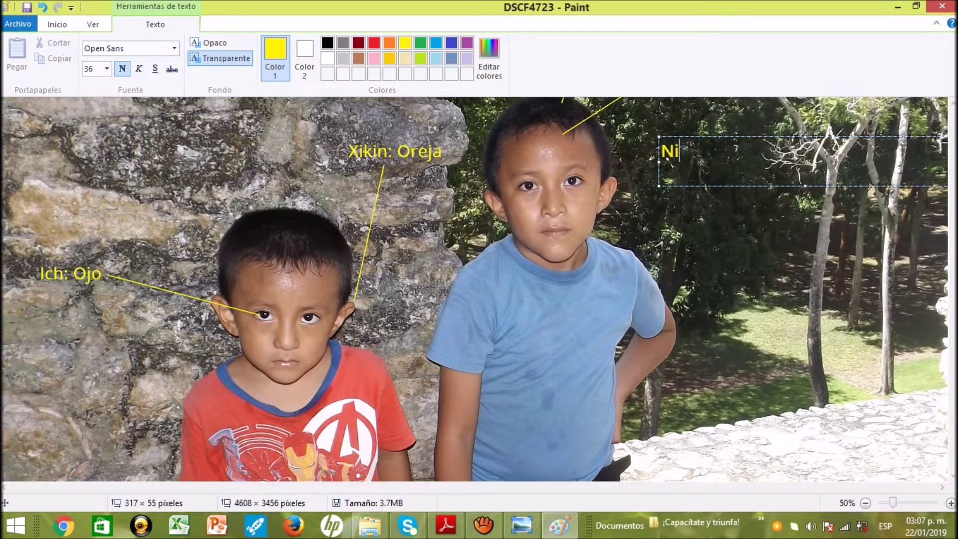
type("i")
key("BackSpace")
type("'")
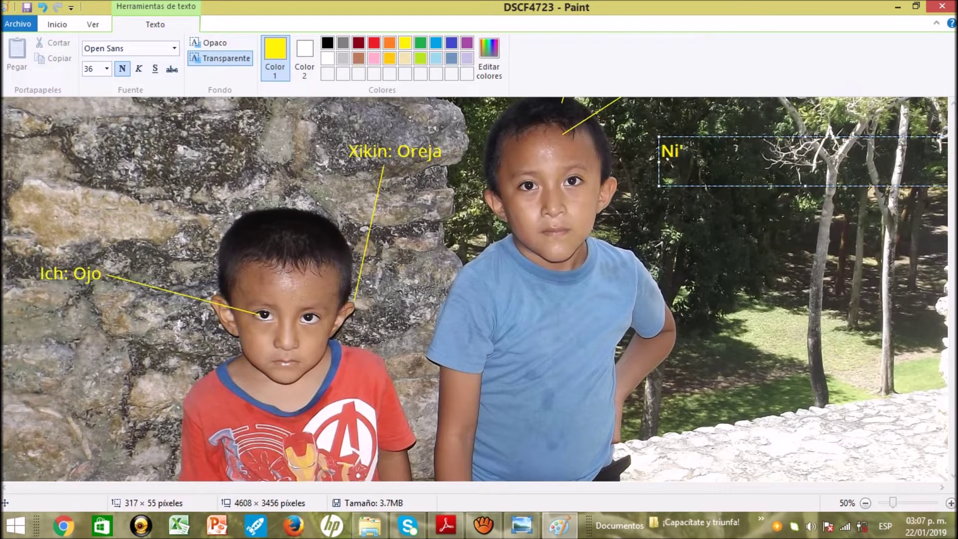
type(": Nazi")
key("BackSpace")
key("BackSpace")
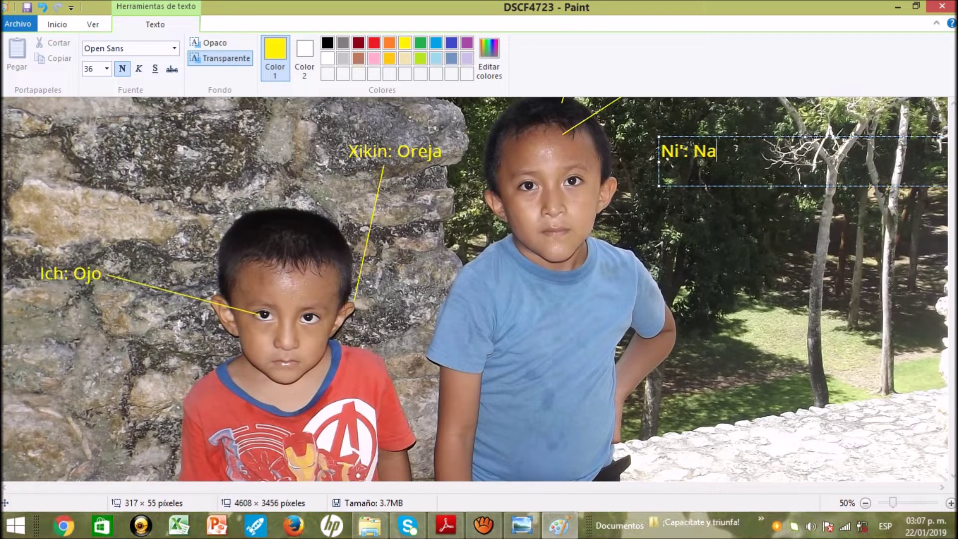
type("riz")
left_click(743, 231)
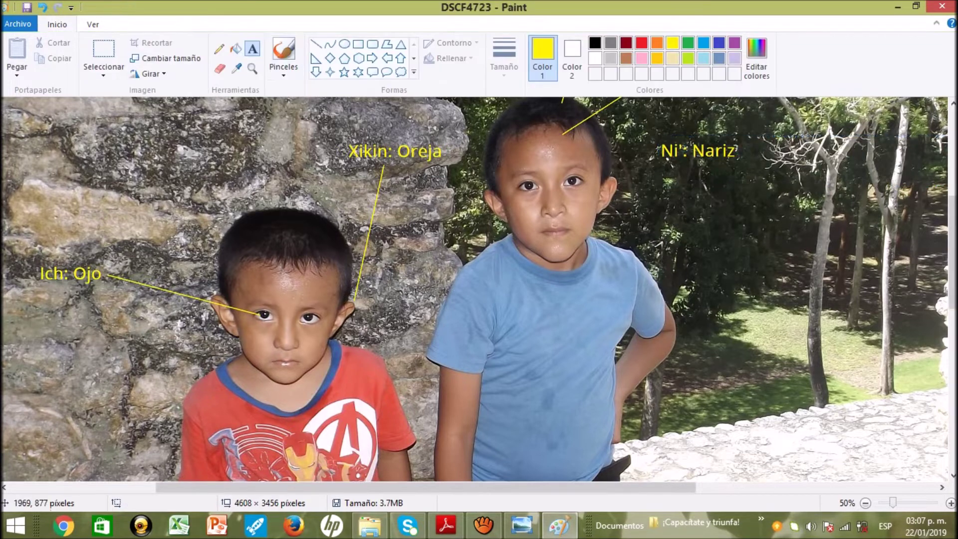
Draw a yellow line from the "Ni': Nariz" label to the taller boy's nose
left_click(316, 44)
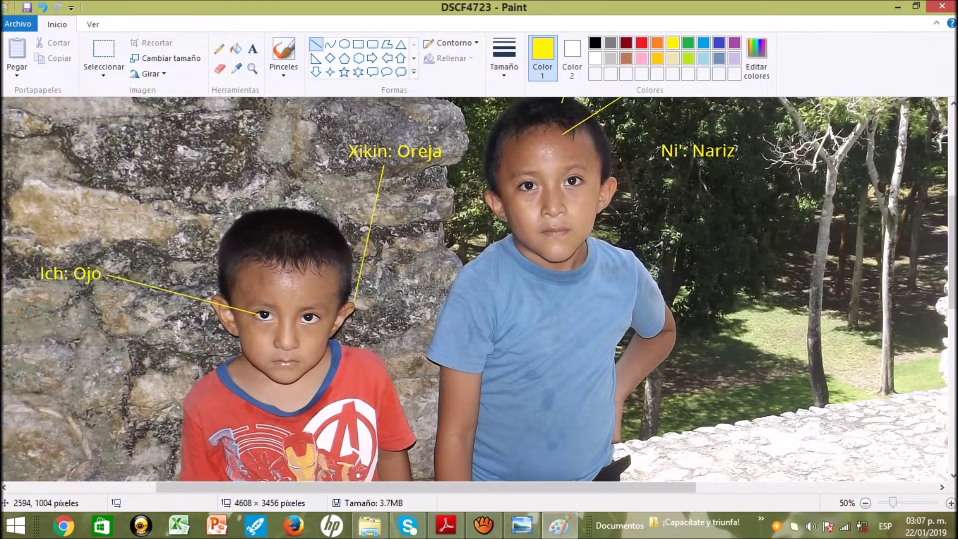
left_click_drag(657, 157, 556, 206)
left_click(669, 246)
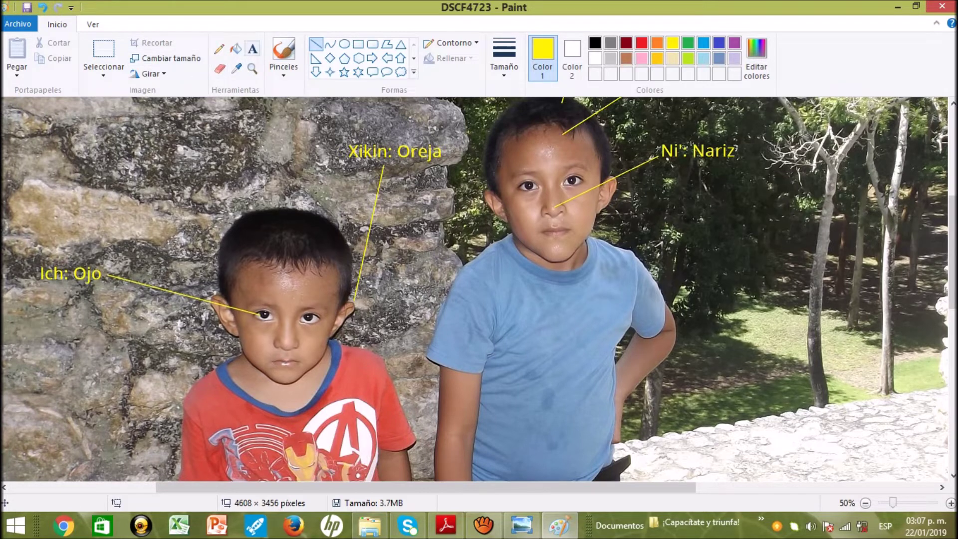
Add a yellow text label reading "Chi': Boca" on the stone wall below the "Ich: Ojo" label
left_click(252, 49)
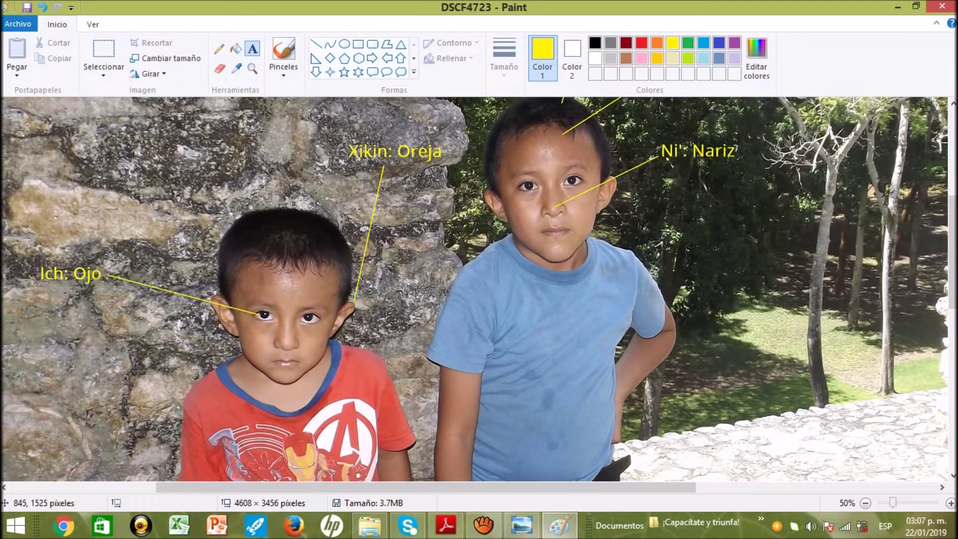
left_click_drag(39, 326, 436, 376)
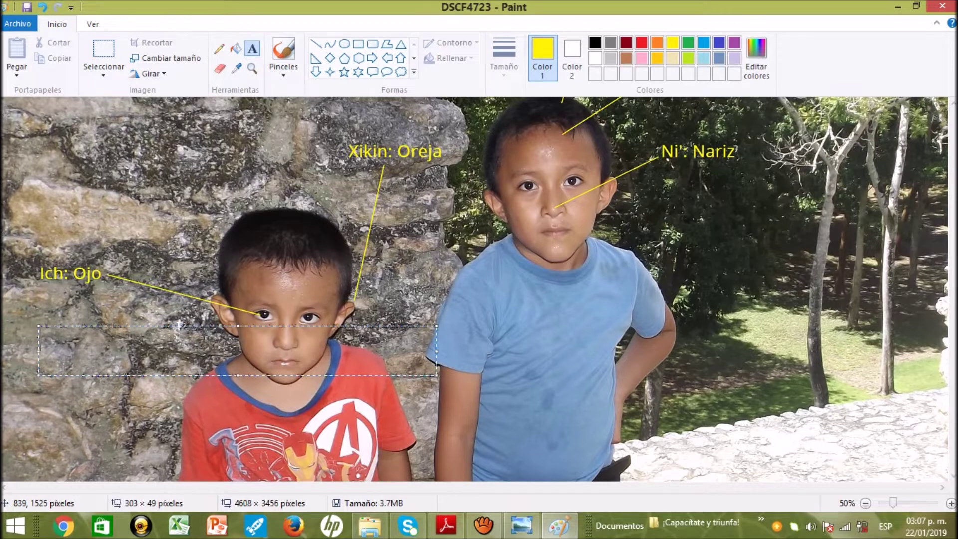
type("Chi")
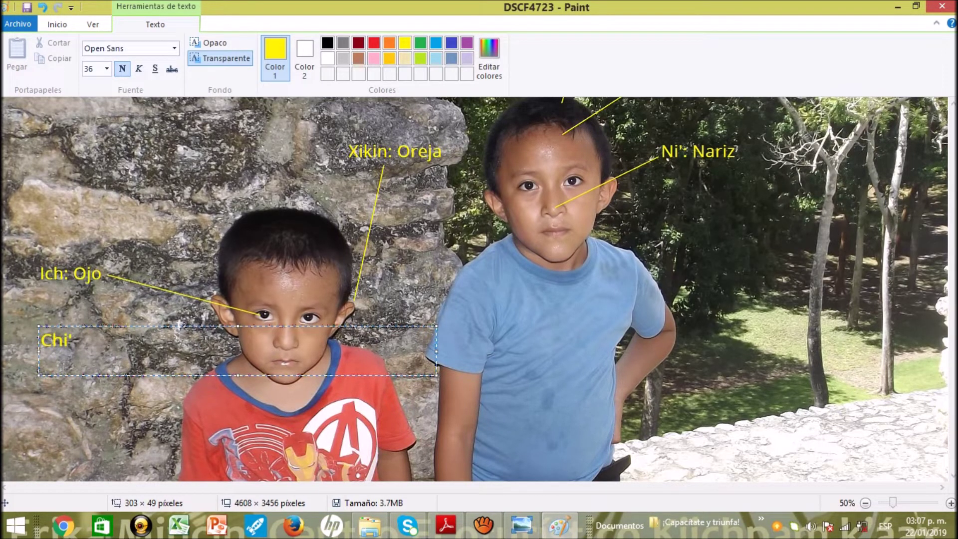
type("': Bica")
key("BackSpace")
key("BackSpace")
key("BackSpace")
type("oca")
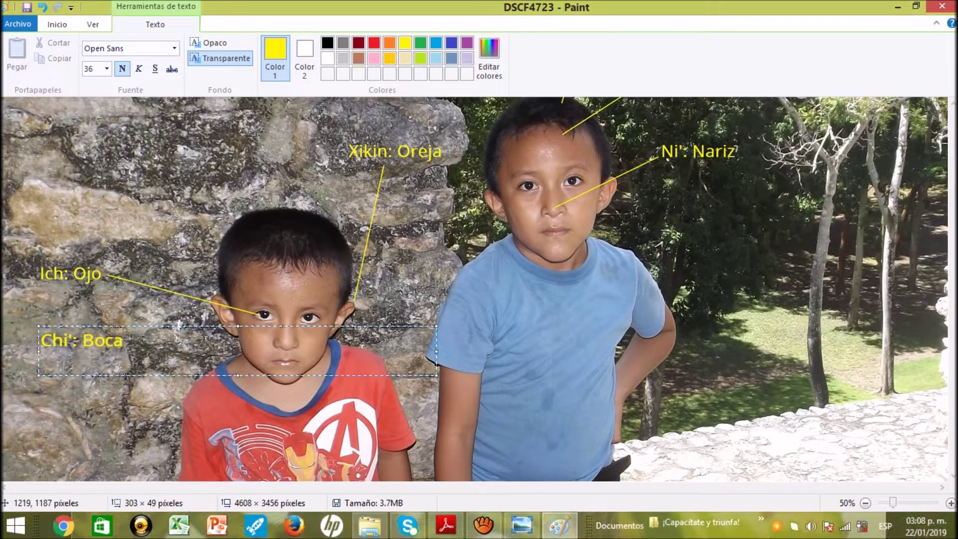
left_click(125, 179)
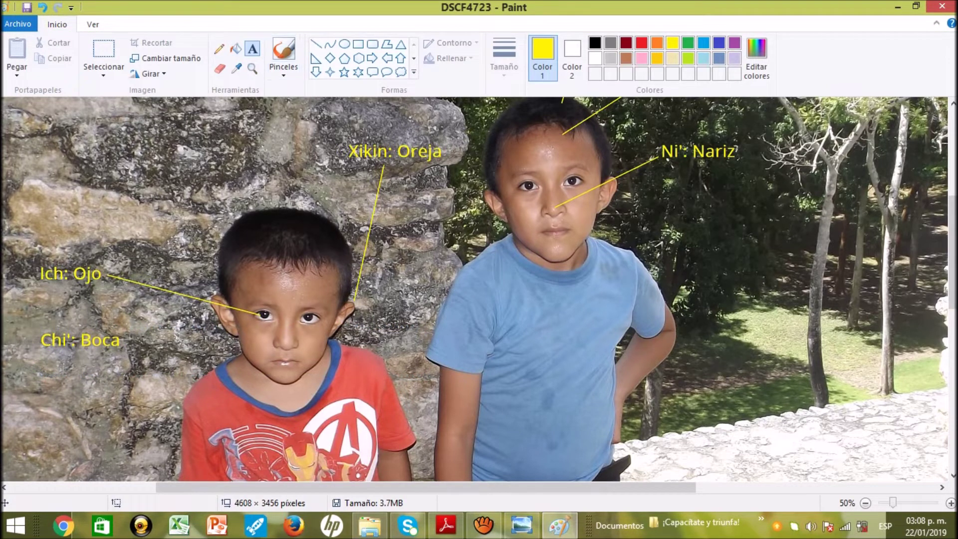
Draw a yellow line from the "Chi': Boca" label to the shorter boy's mouth
left_click(316, 44)
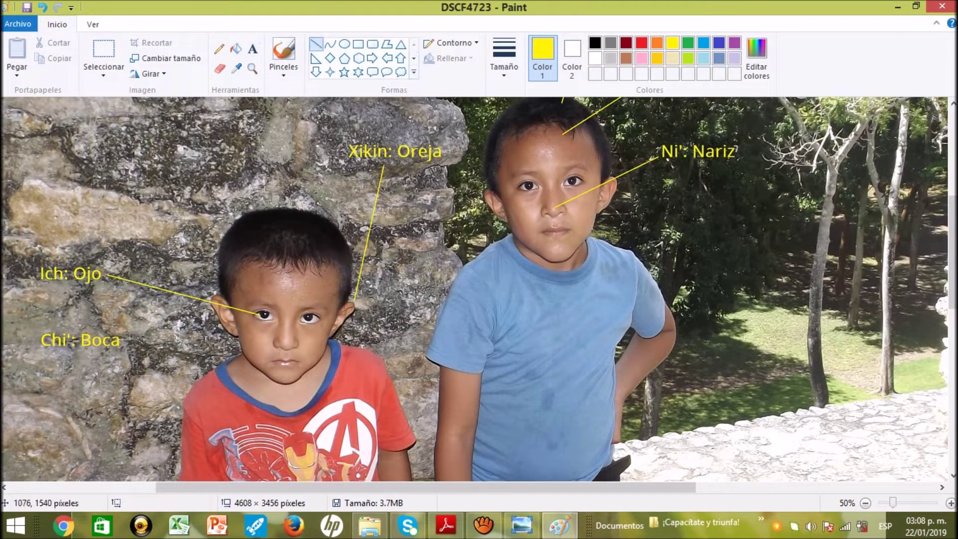
mouse_move(124, 344)
left_mouse_down()
mouse_move(220, 346)
mouse_move(279, 360)
left_mouse_up()
left_click(166, 350)
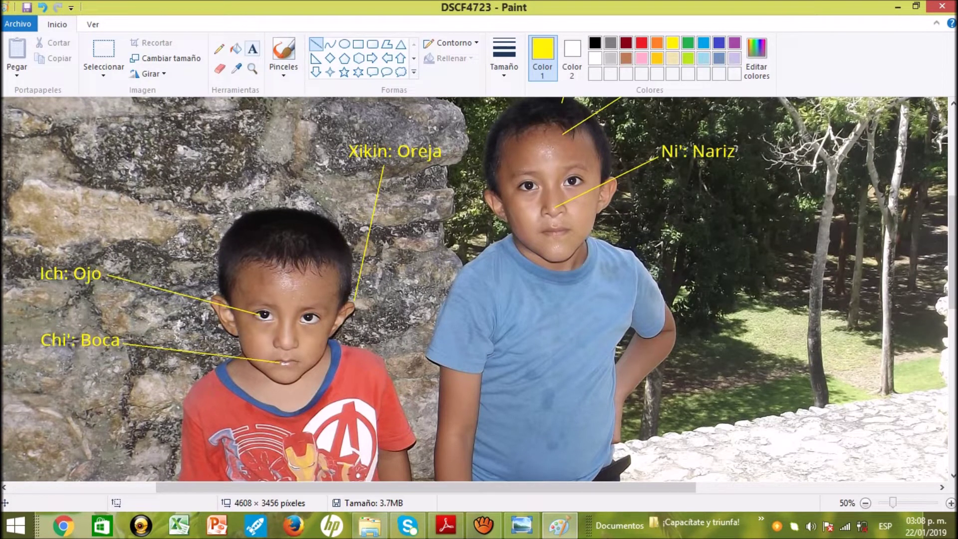
Add a yellow text label reading "Koj: Diente" below the "Ni': Nariz" label and draw a line from it to the taller boy's mouth
left_click(253, 49)
left_click_drag(660, 209, 729, 224)
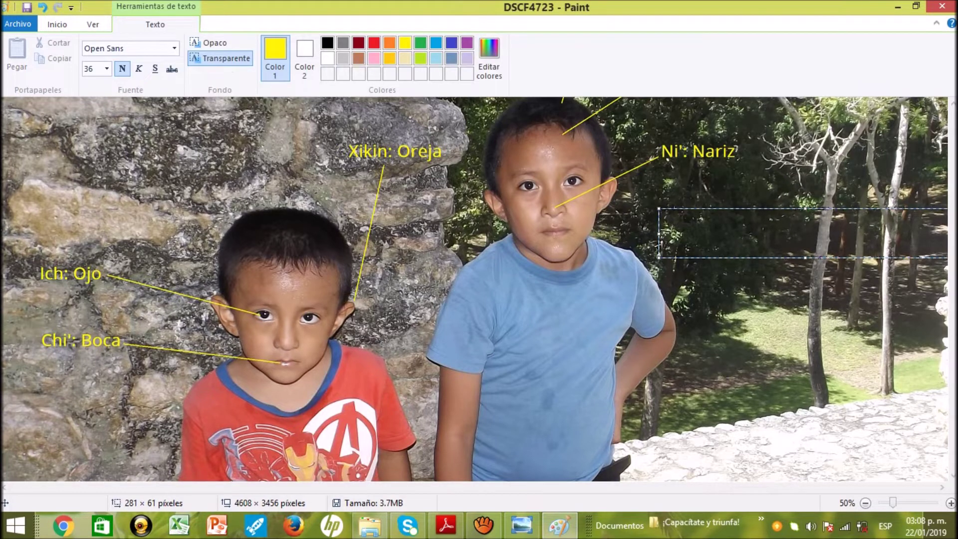
type("Ko")
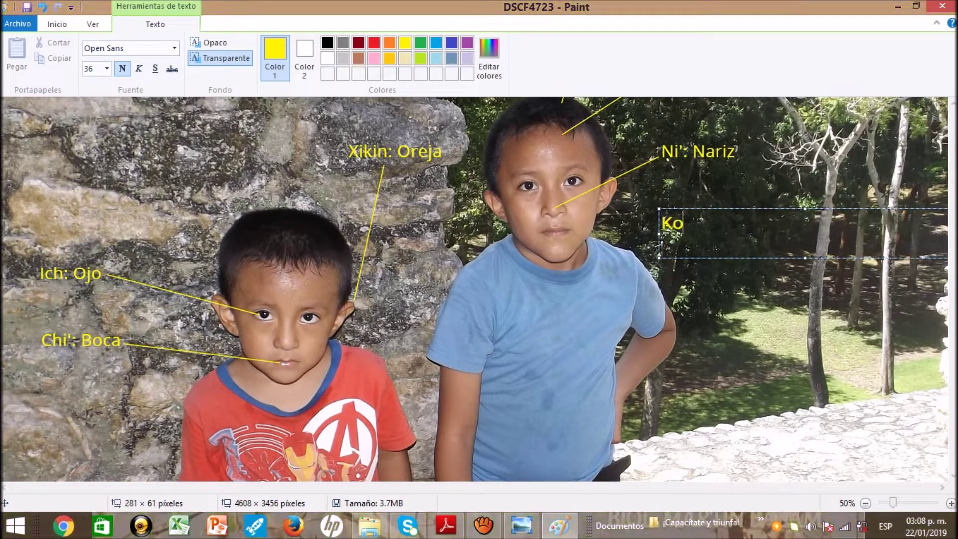
type("j: Diente")
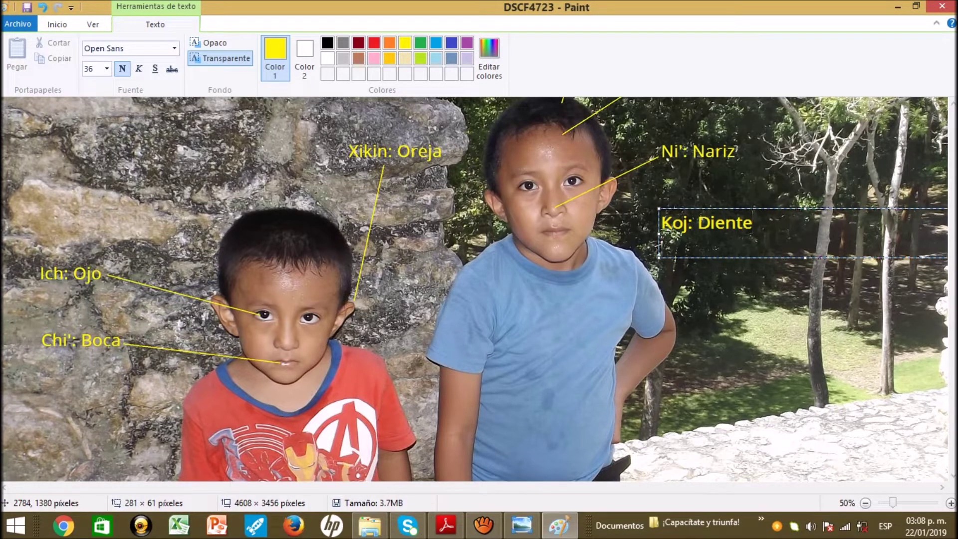
left_click(719, 291)
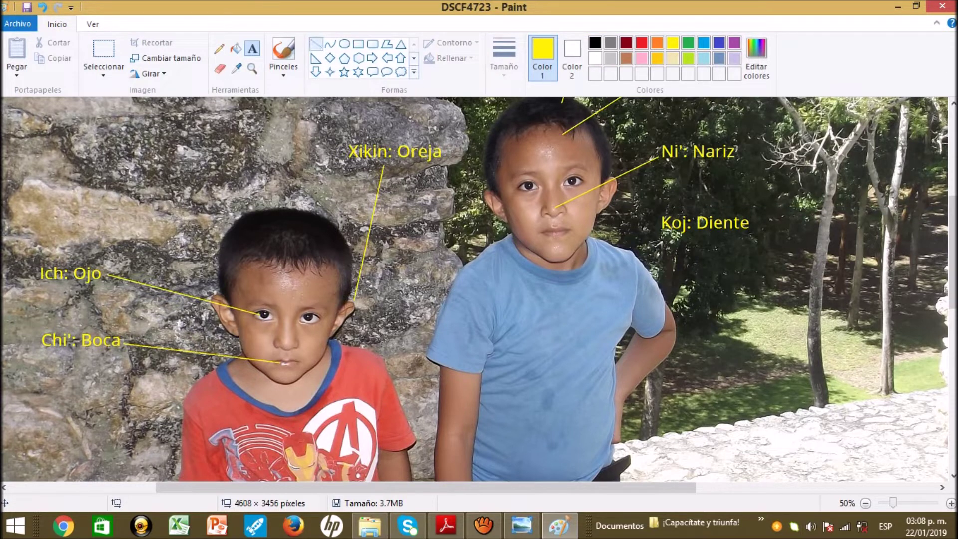
left_click(316, 43)
mouse_move(654, 224)
left_mouse_down()
mouse_move(579, 248)
mouse_move(558, 232)
left_mouse_up()
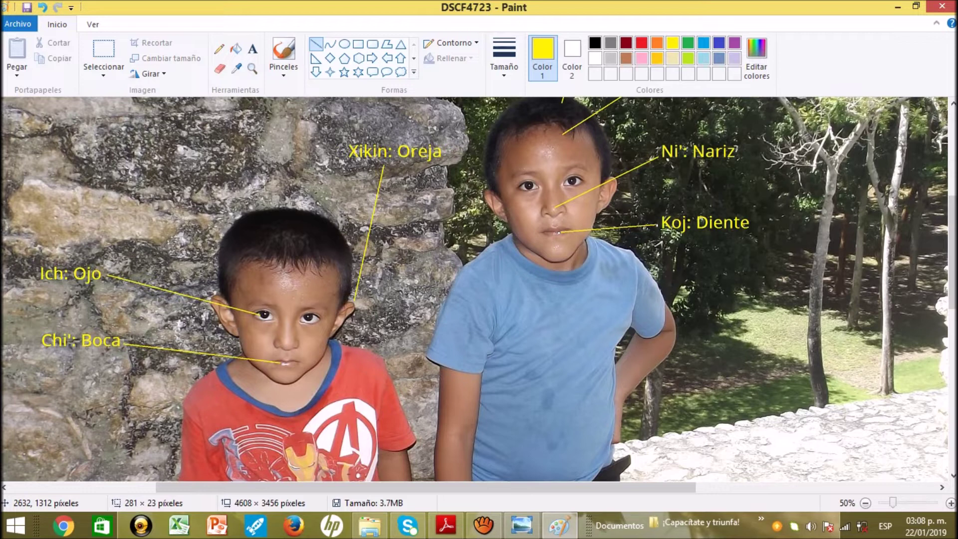
left_click(495, 255)
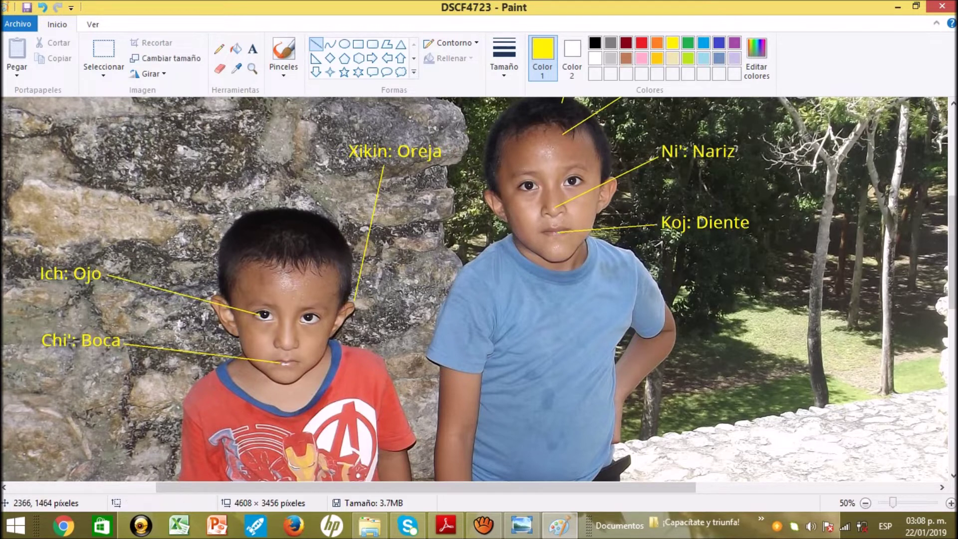
Add a yellow text label reading "Aak': Lengua" just below the "Koj: Diente" label and draw a line from it to the taller boy's mouth
left_click(253, 48)
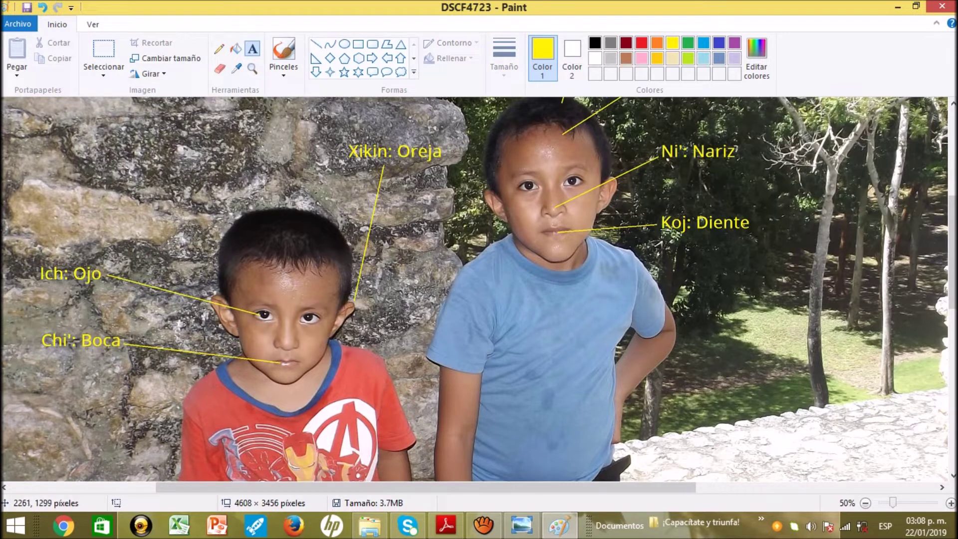
left_click_drag(671, 258, 762, 281)
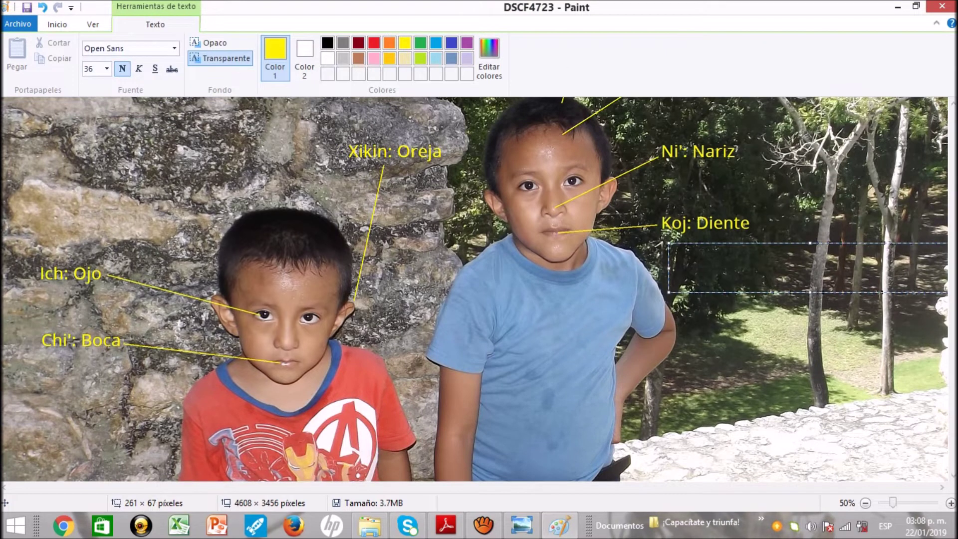
type("Aak': Len")
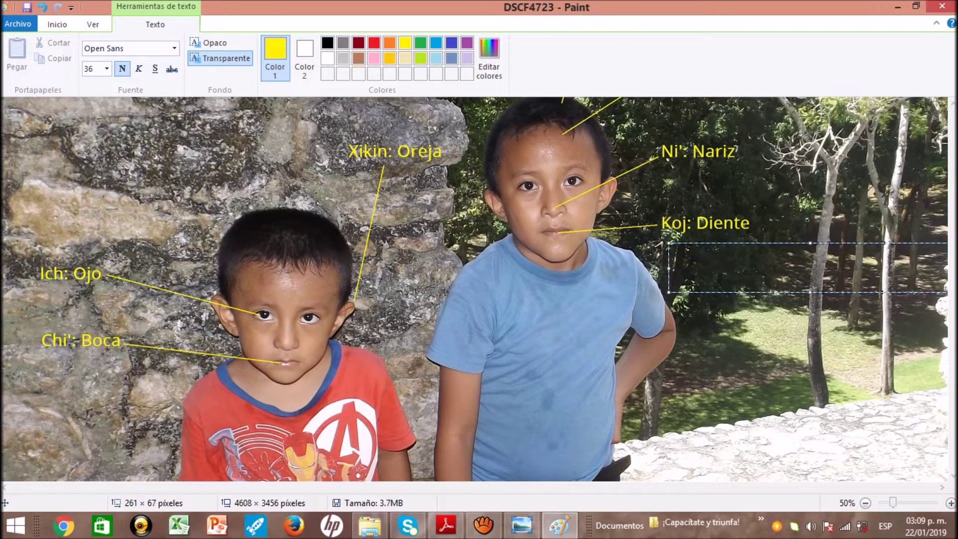
type("gua")
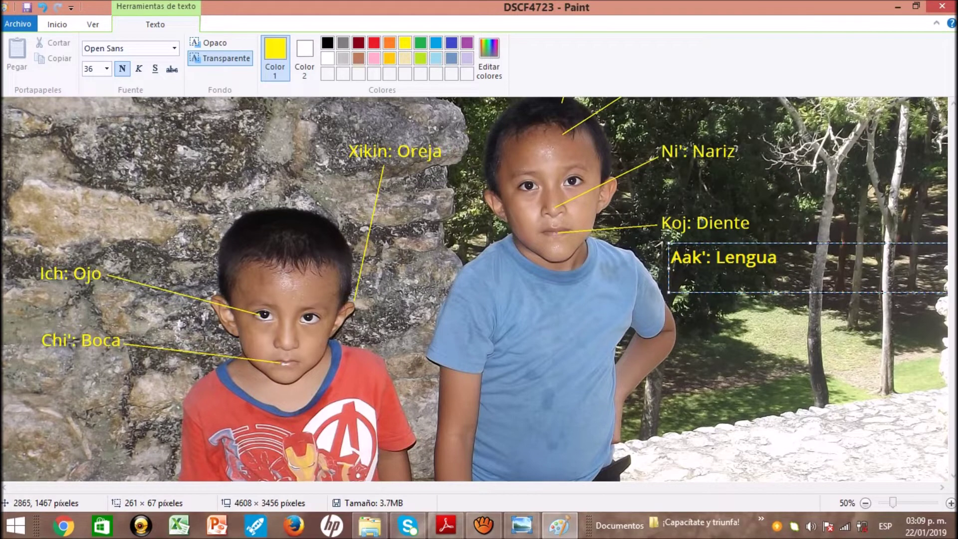
left_click(750, 327)
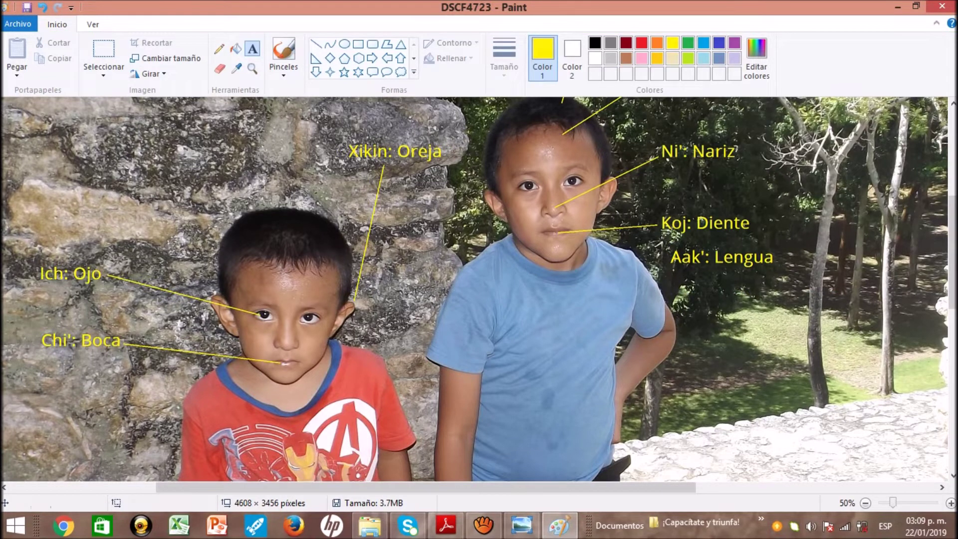
left_click(316, 44)
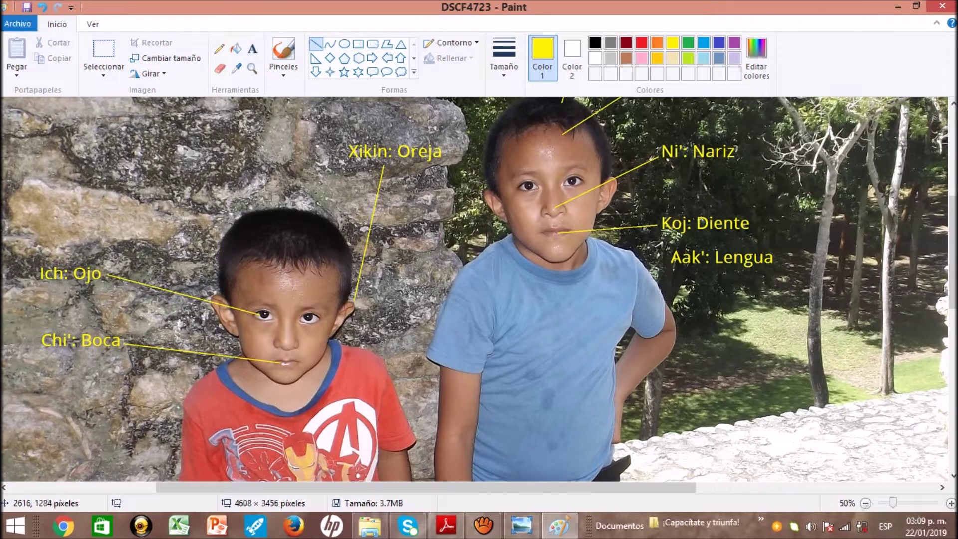
mouse_move(666, 258)
left_mouse_down()
mouse_move(552, 265)
mouse_move(560, 242)
mouse_move(549, 235)
left_mouse_up()
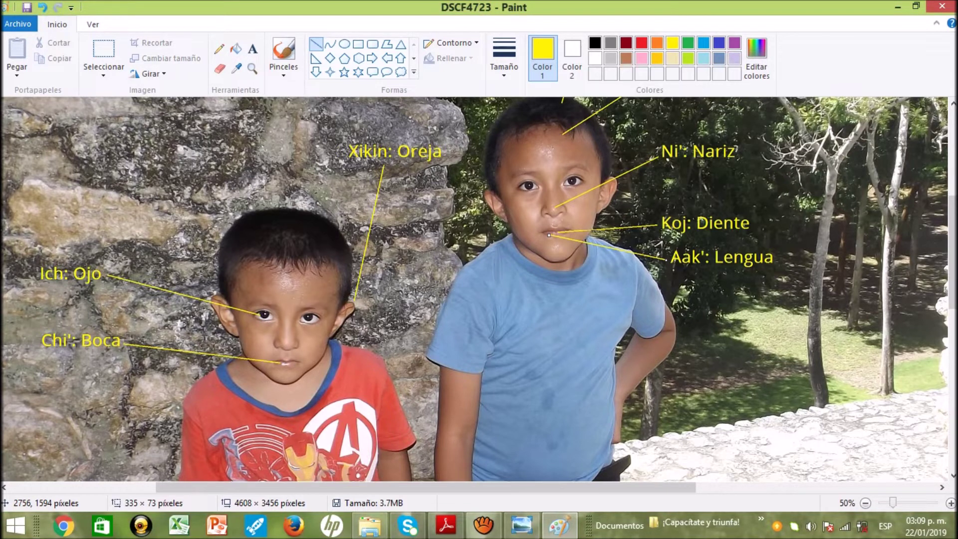
Add a yellow text label reading "Kaal: Cuello" on the wall beside the taller boy's shoulder and draw a line from it to his neck
key("Escape")
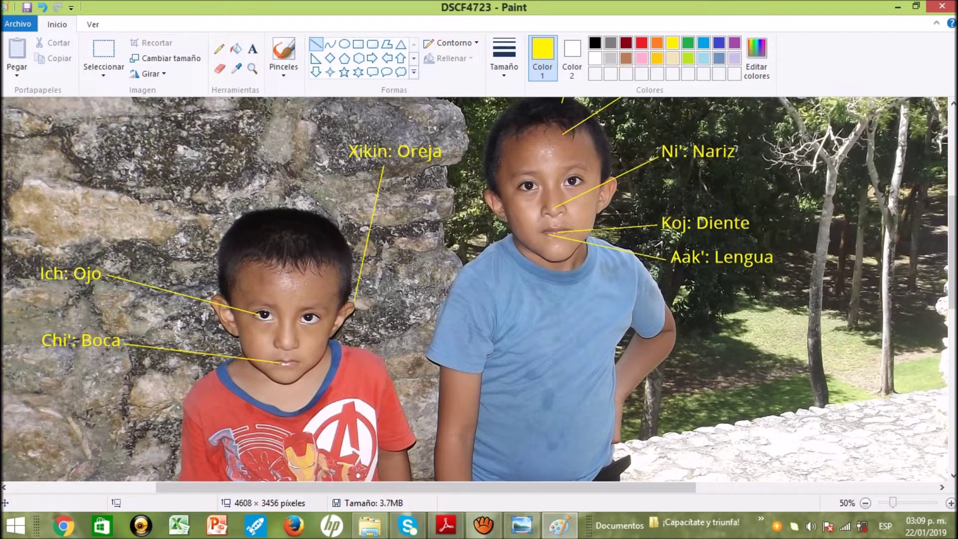
left_click(253, 48)
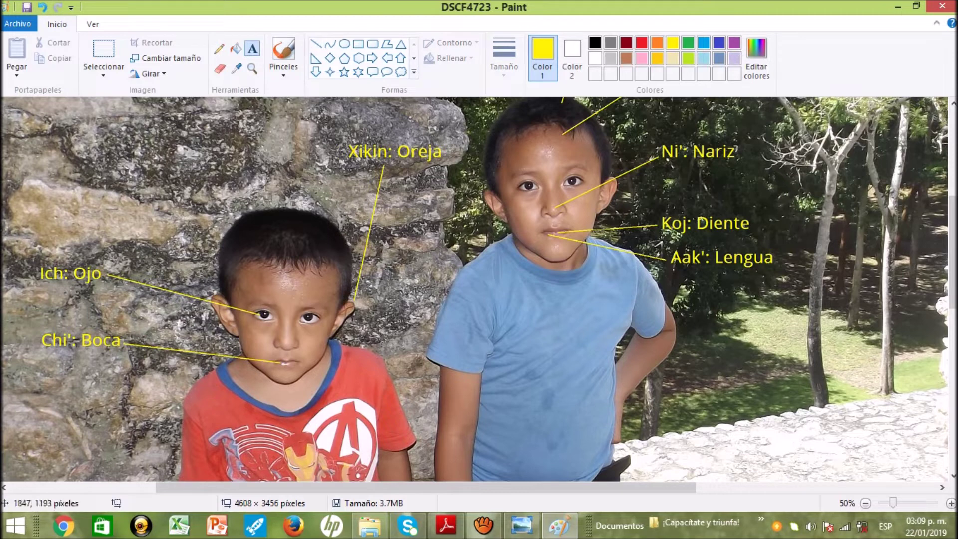
left_click_drag(392, 225, 789, 274)
type("Kaal")
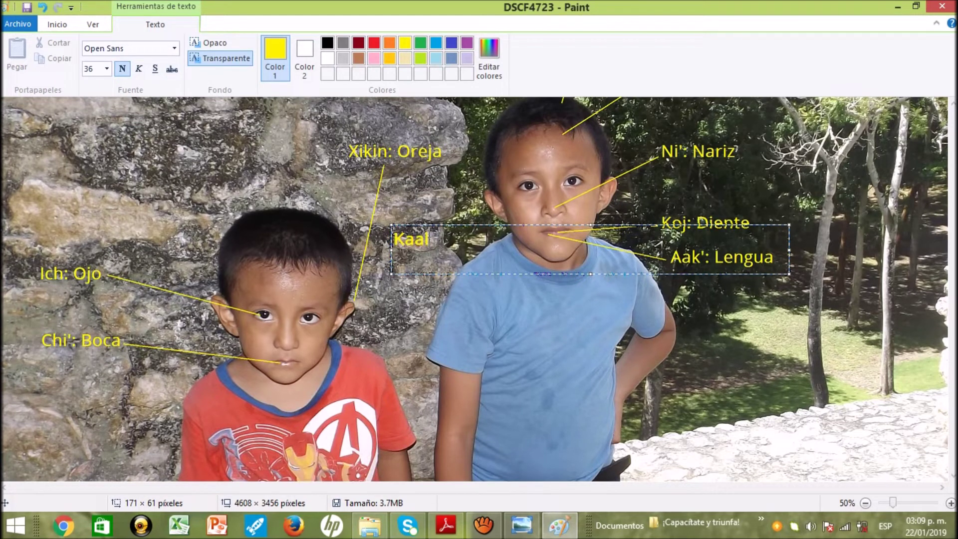
type(": Cuello")
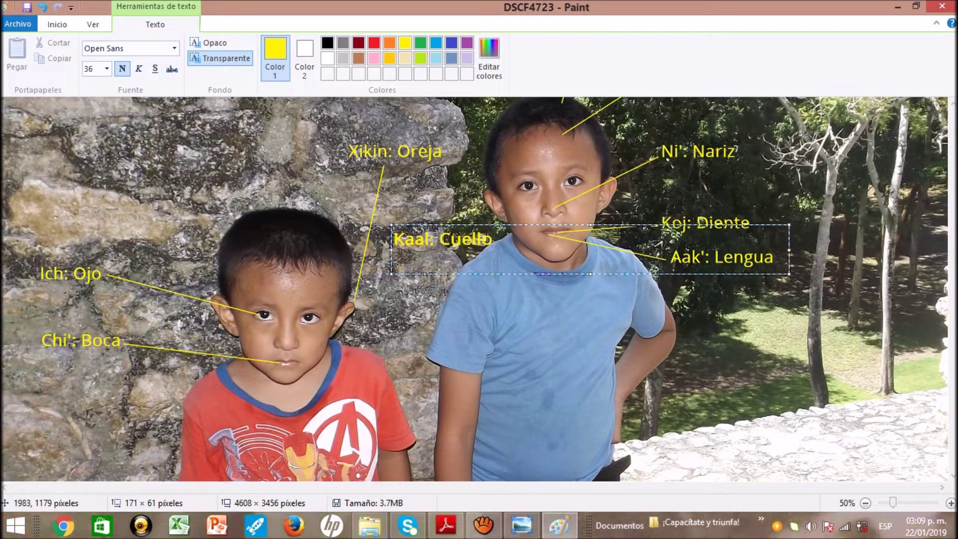
left_click_drag(399, 225, 385, 253)
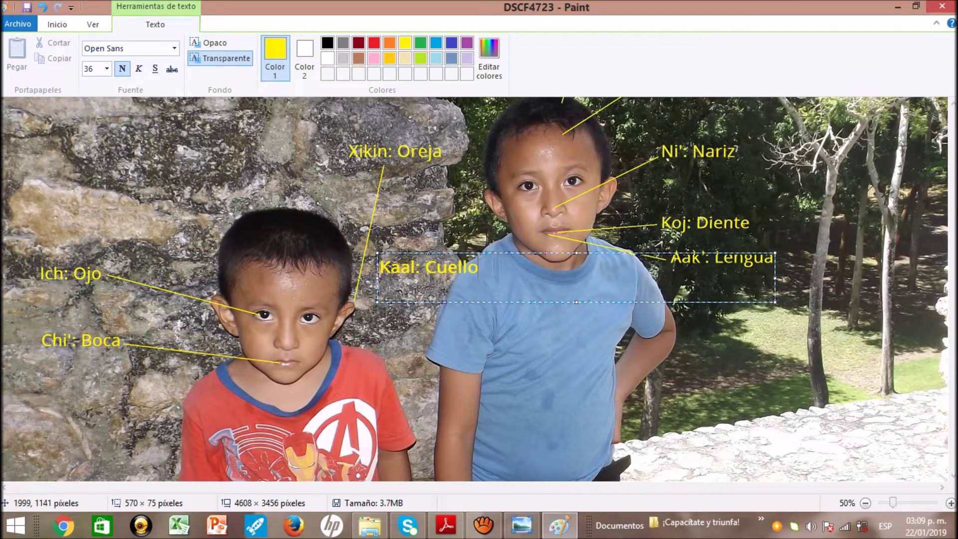
left_click(392, 169)
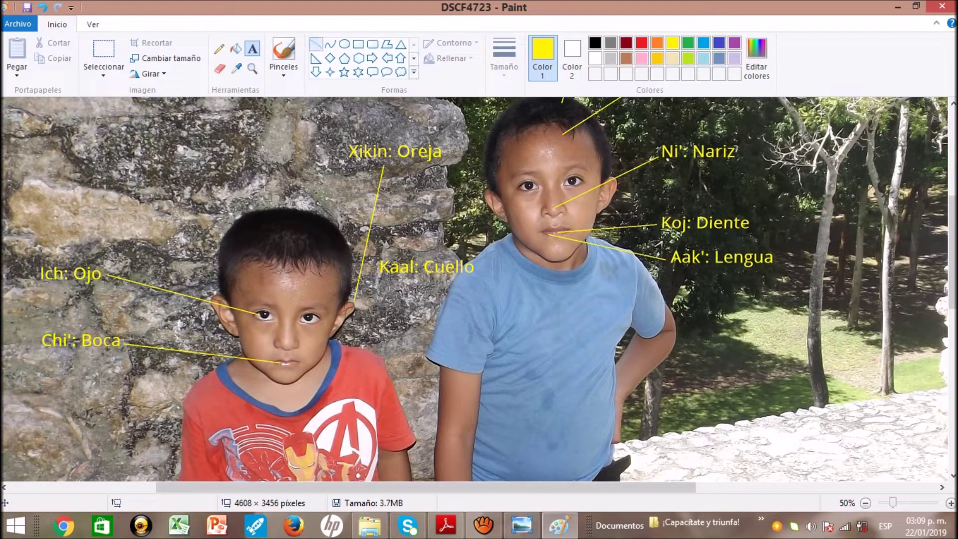
left_click(315, 43)
left_click_drag(481, 268, 523, 253)
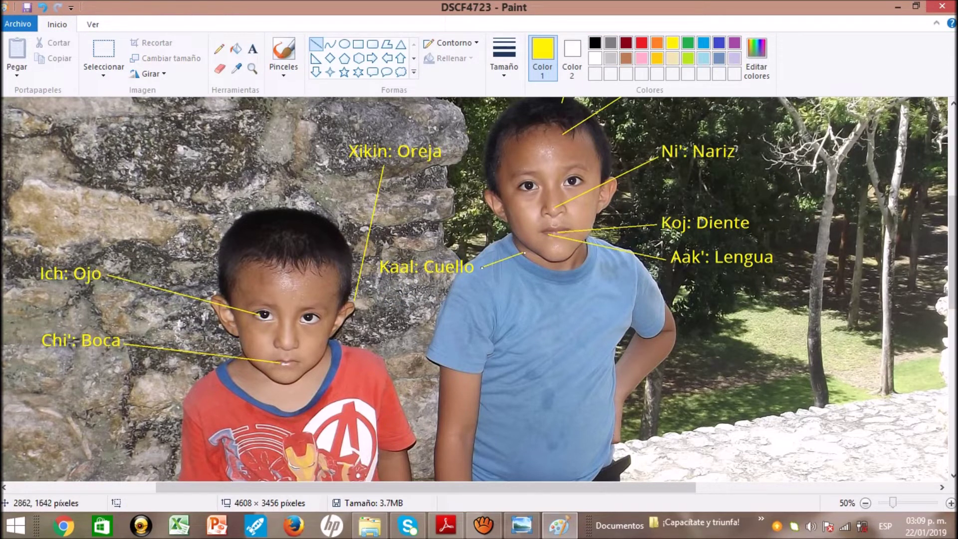
Add a yellow text label reading "Tseem: Pecho" below the "Chi': Boca" label and draw a line from it to the shorter boy's chest
scroll(474, 289, "down", 3)
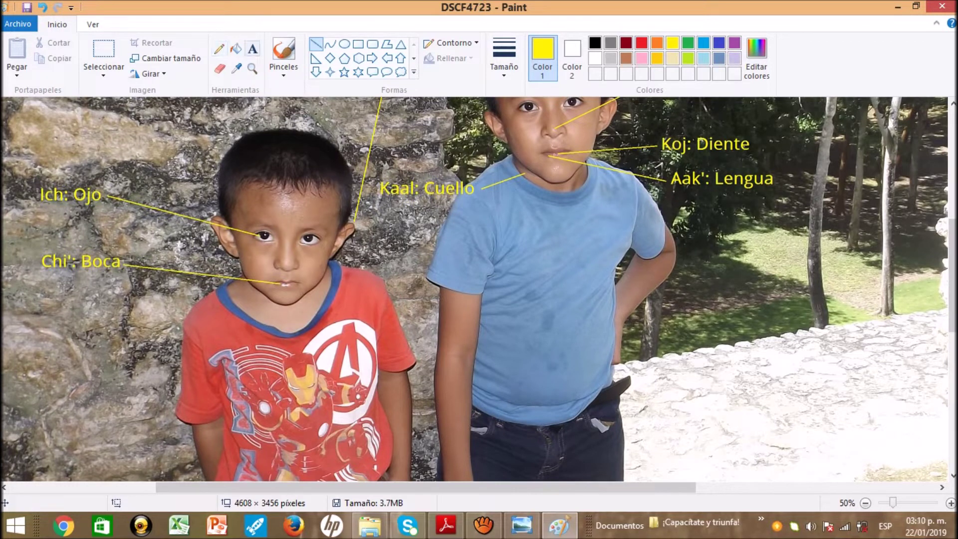
left_click(253, 49)
left_click_drag(313, 295, 437, 341)
type("Tsee")
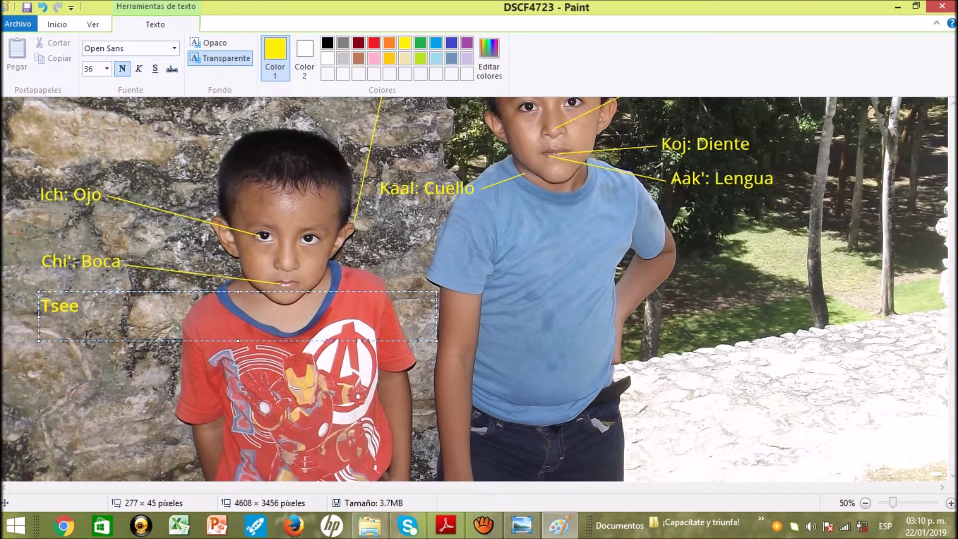
type("m: Pecho")
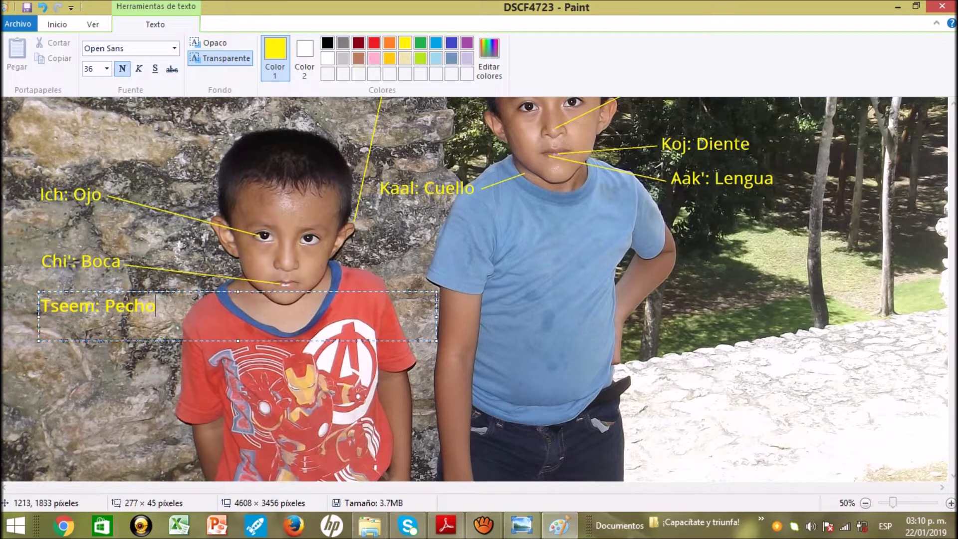
left_click(223, 264)
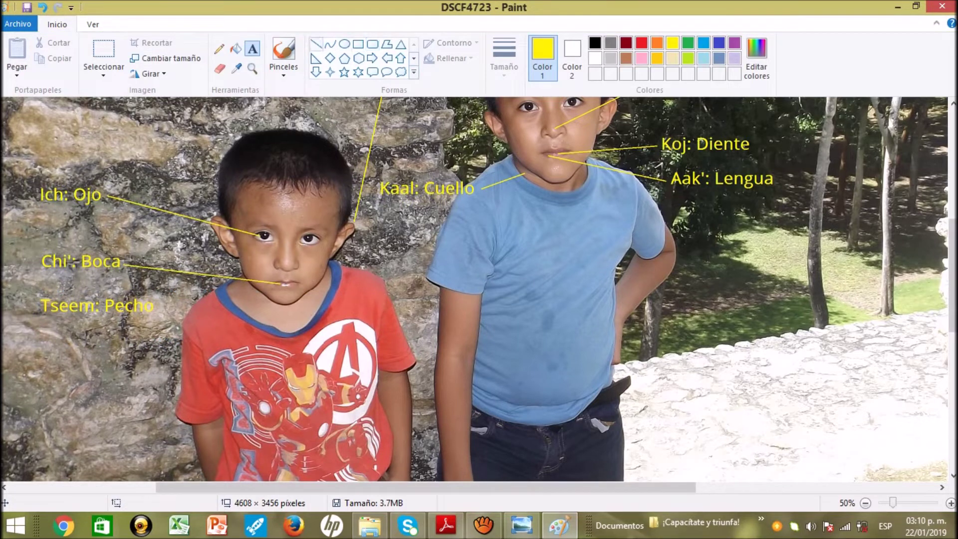
left_click(315, 44)
mouse_move(160, 308)
left_mouse_down()
mouse_move(178, 310)
mouse_move(239, 362)
mouse_move(273, 371)
left_mouse_up()
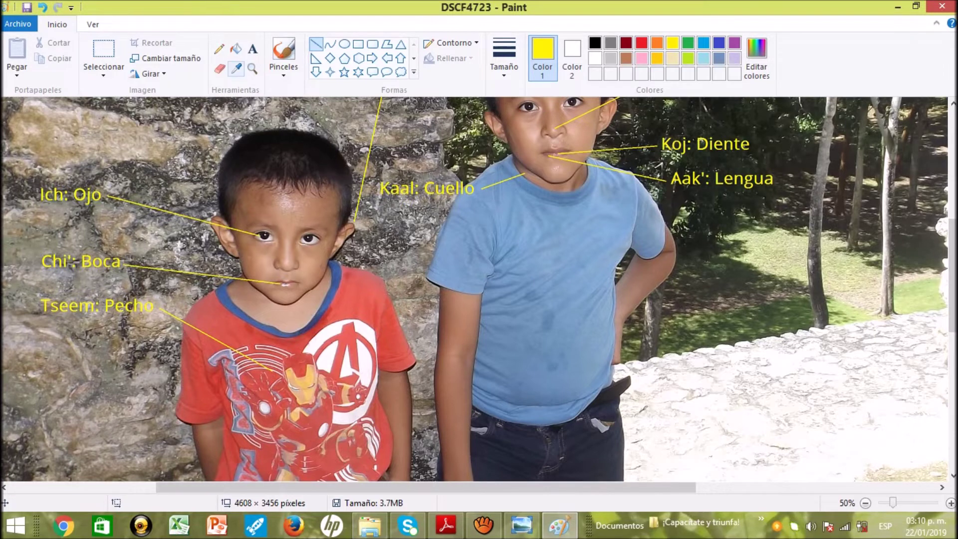
Add a yellow text label reading "Keléembal: Hombro" below the "Kaal: Cuello" label and draw a line from it to the shorter boy's shoulder
left_click(253, 49)
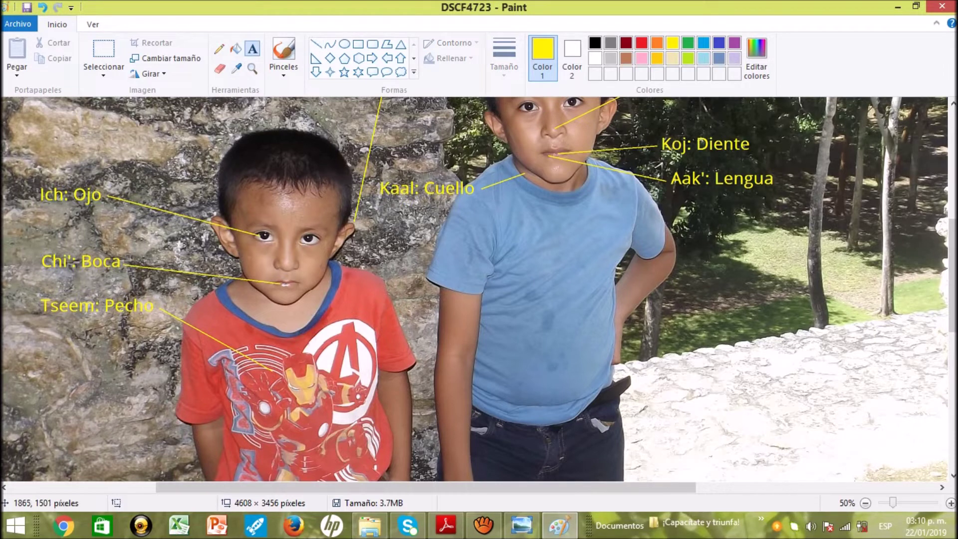
left_click_drag(437, 232, 491, 248)
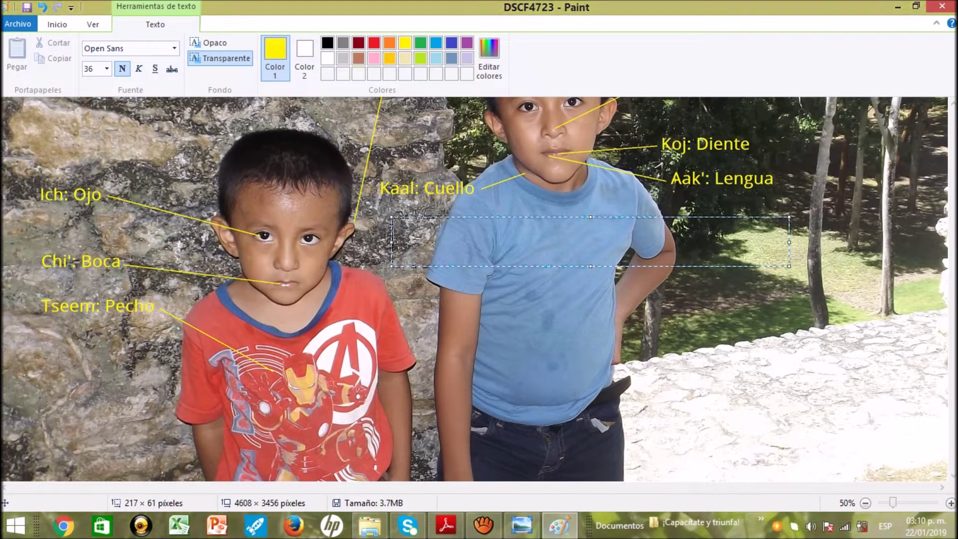
type("Kel")
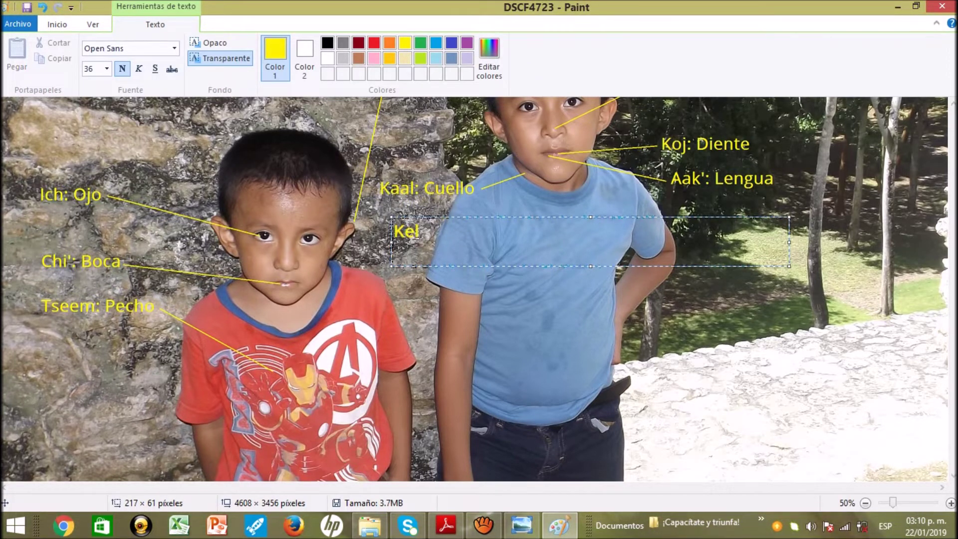
type("éembal: Hombro")
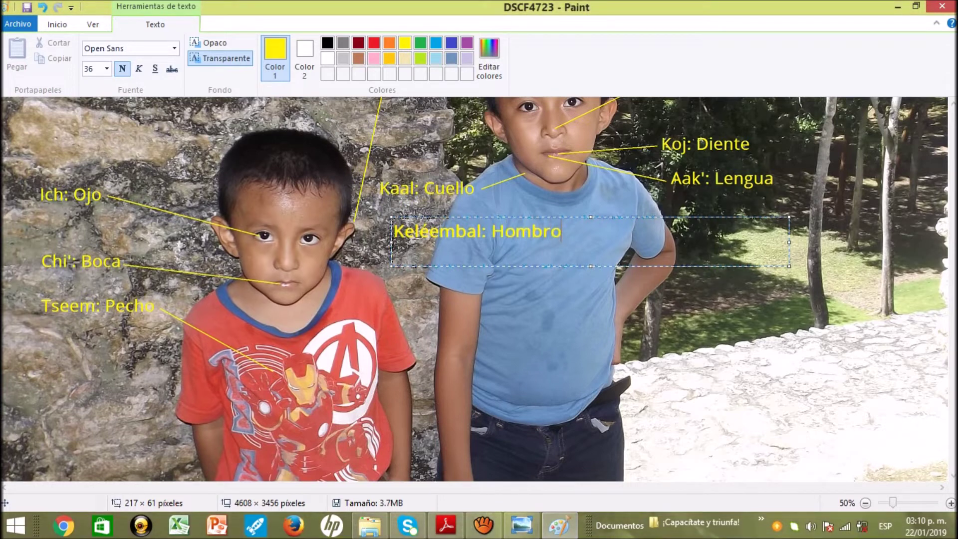
left_click(282, 253)
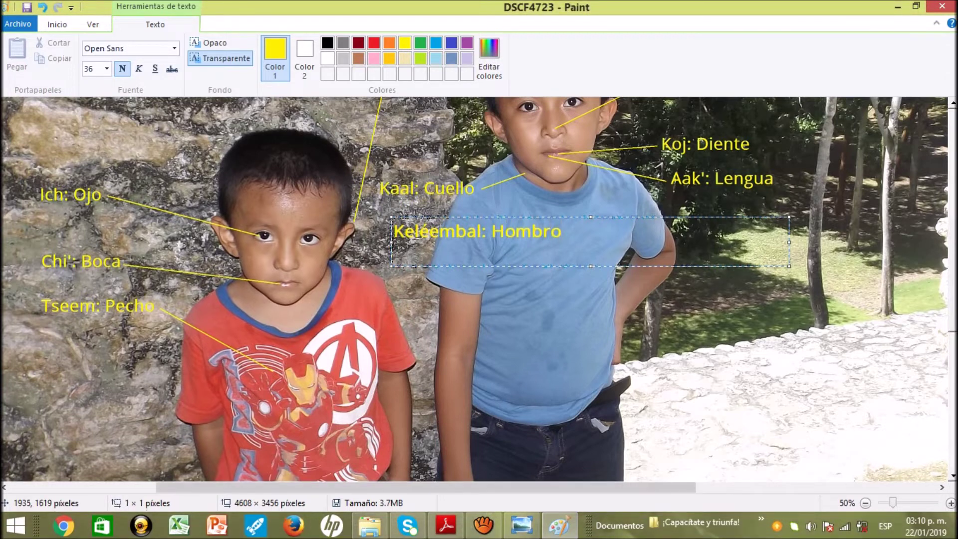
left_click(316, 44)
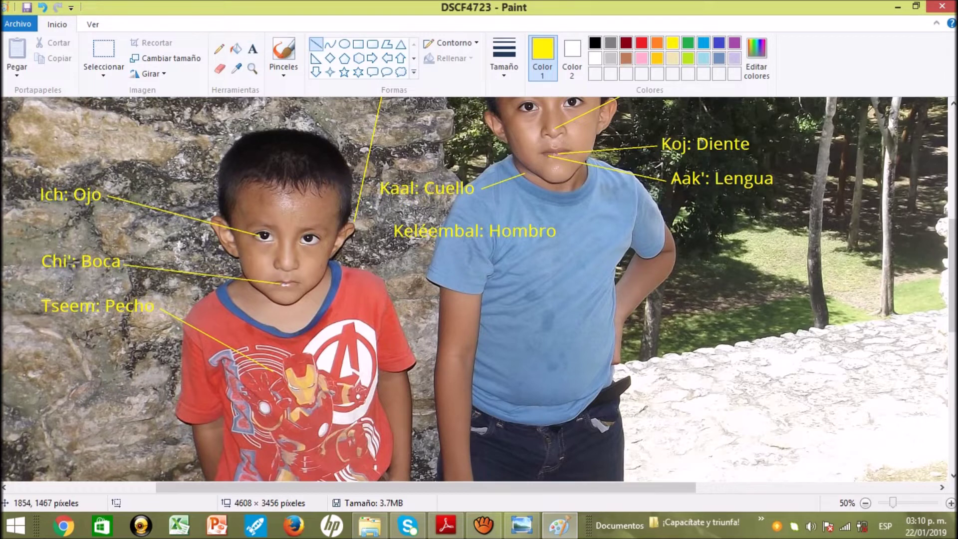
left_click_drag(397, 243, 357, 276)
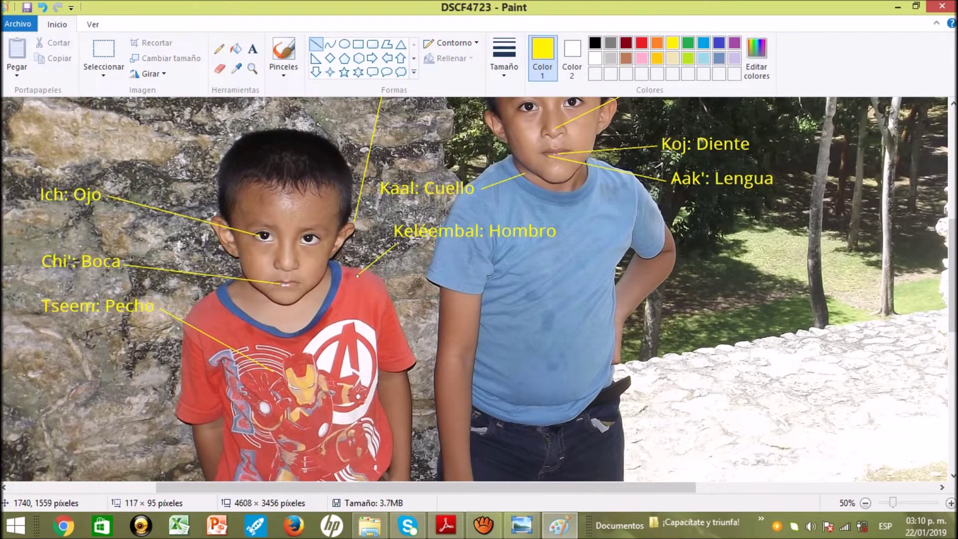
left_click(420, 273)
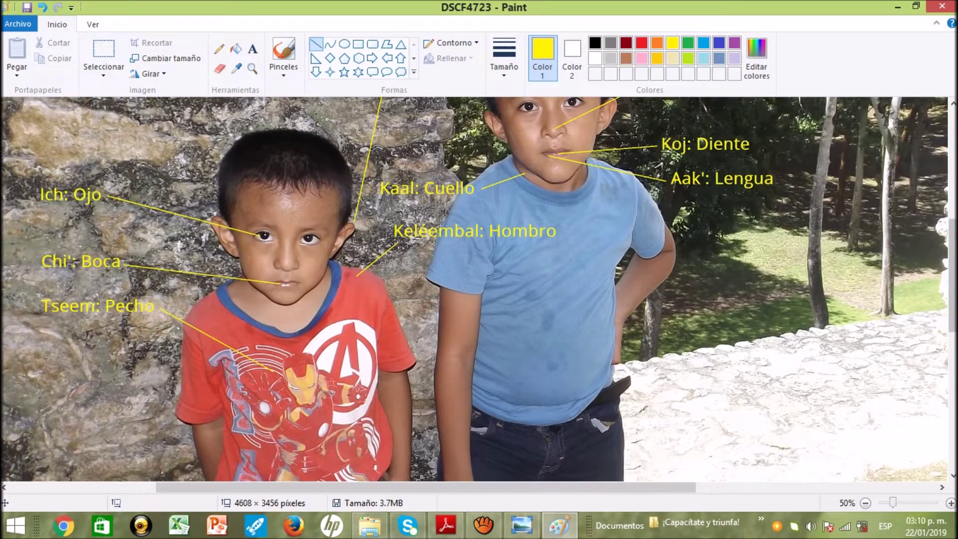
Add a yellow text label reading "Xiik': Axila/sobaco" below the "Aak': Lengua" label and draw a line from it to the taller boy's armpit
left_click(252, 49)
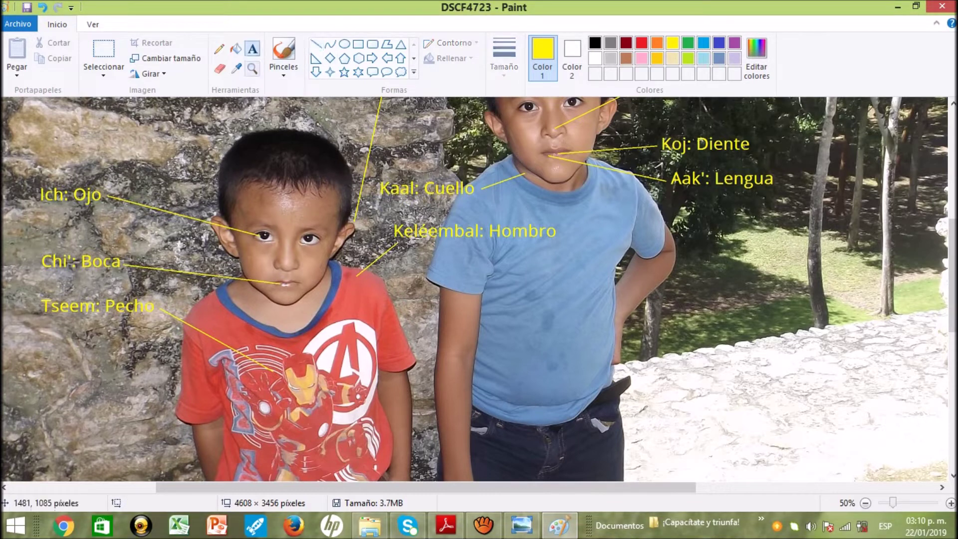
mouse_move(698, 238)
left_mouse_down()
mouse_move(765, 277)
mouse_move(776, 274)
left_mouse_up()
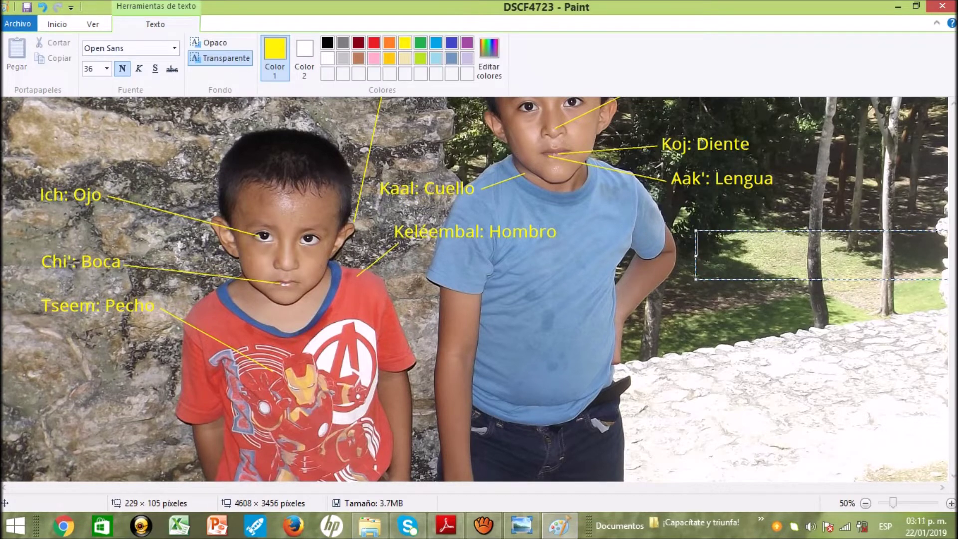
type("Xiik'")
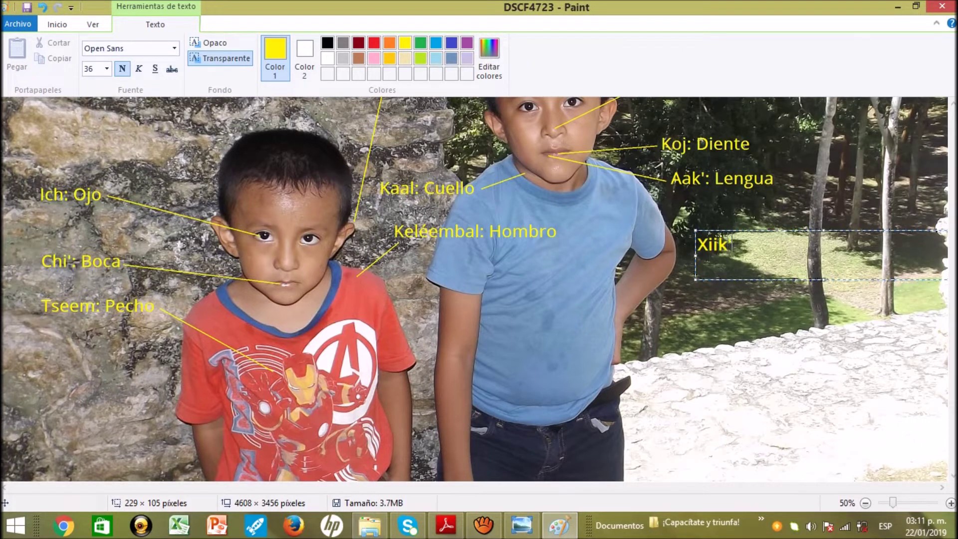
type(": Axila")
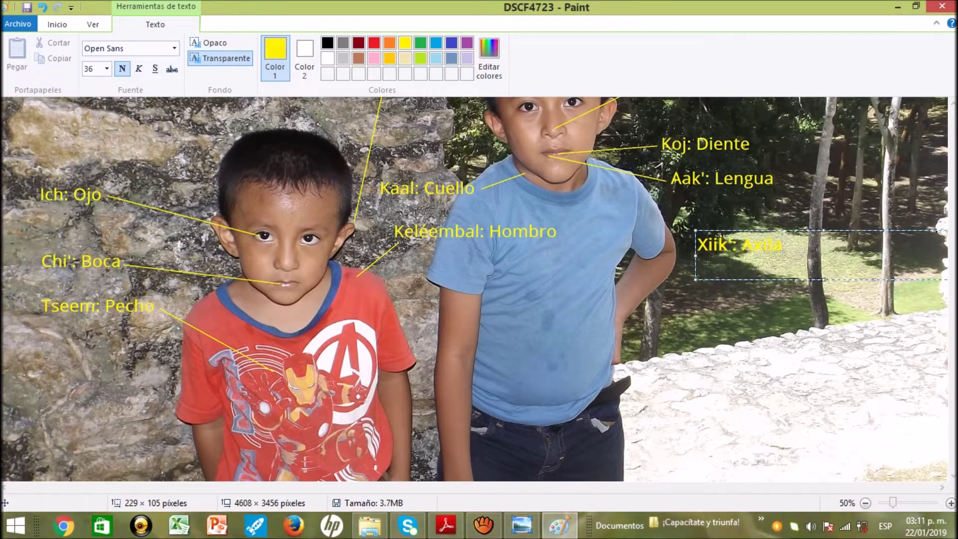
type("/sobaco")
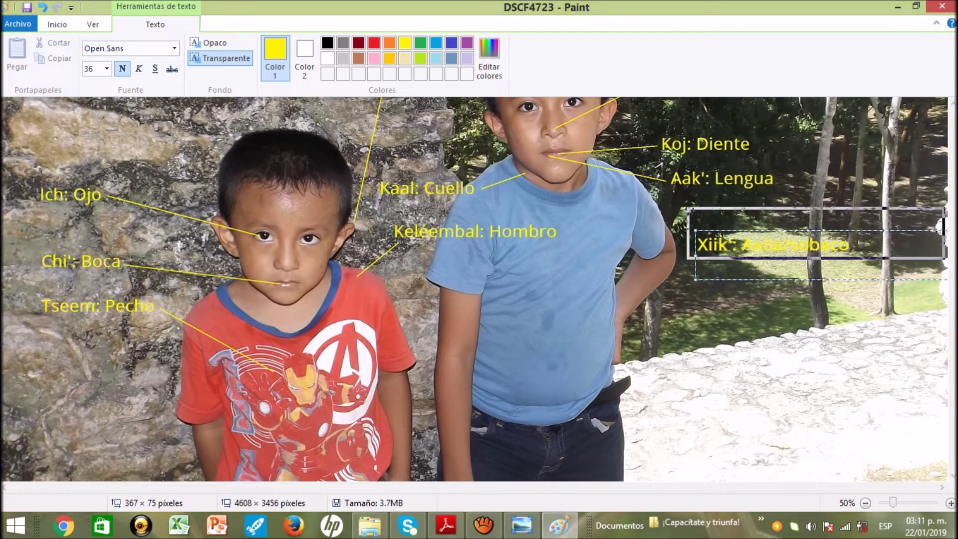
left_click_drag(696, 255, 682, 225)
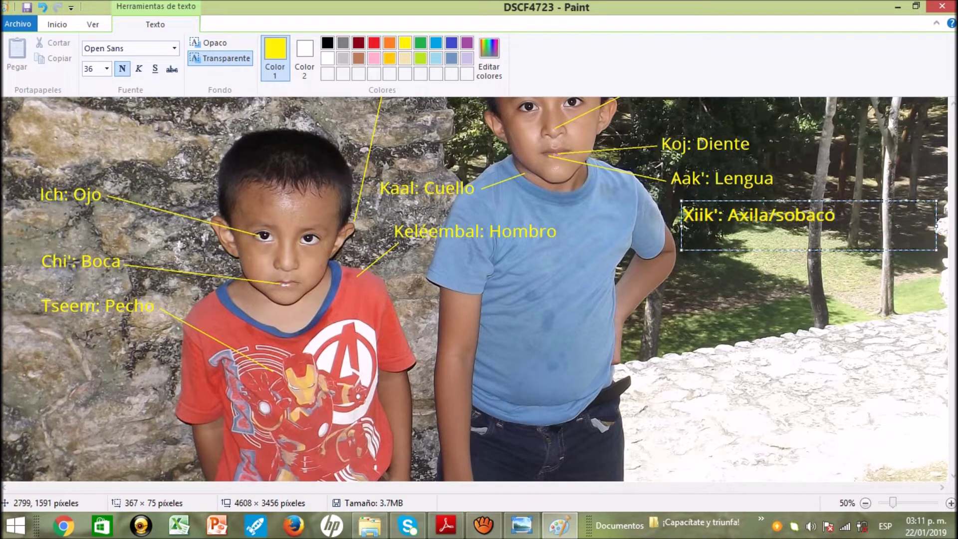
left_click(665, 157)
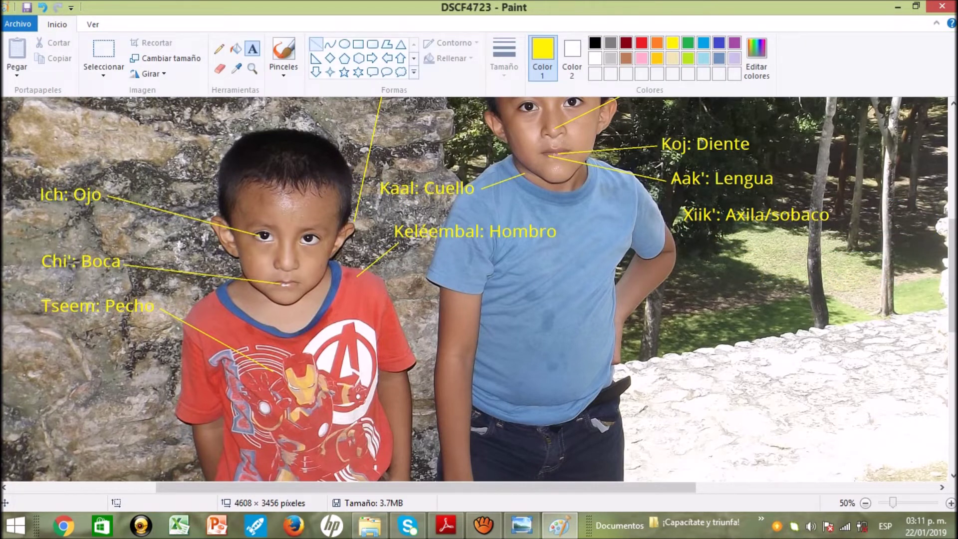
left_click(316, 44)
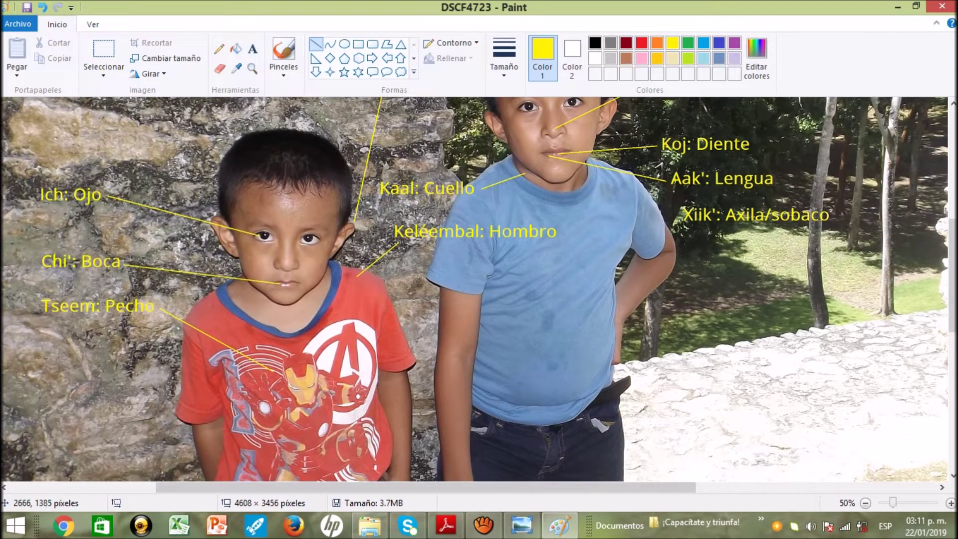
left_click_drag(683, 216, 630, 227)
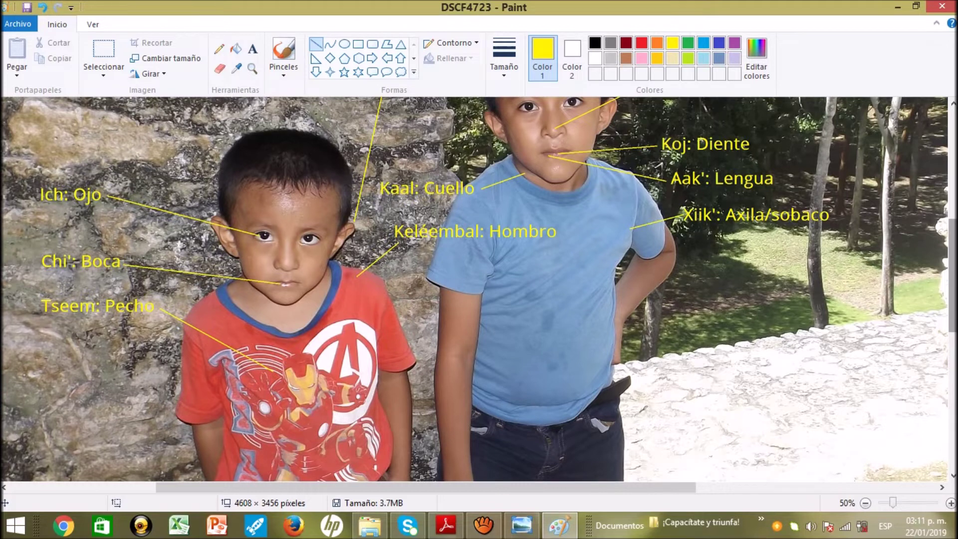
Add a yellow text label reading "K'ab: Mano/brazo" below the "Xiik': Axila/sobaco" label and draw a line from it to the taller boy's hand
scroll(474, 289, "down", 3)
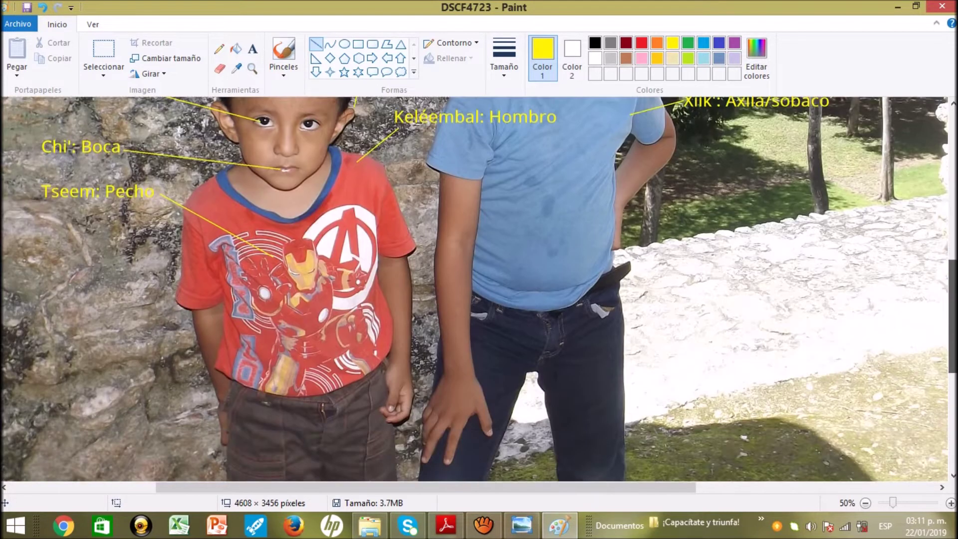
left_click_drag(953, 316, 953, 307)
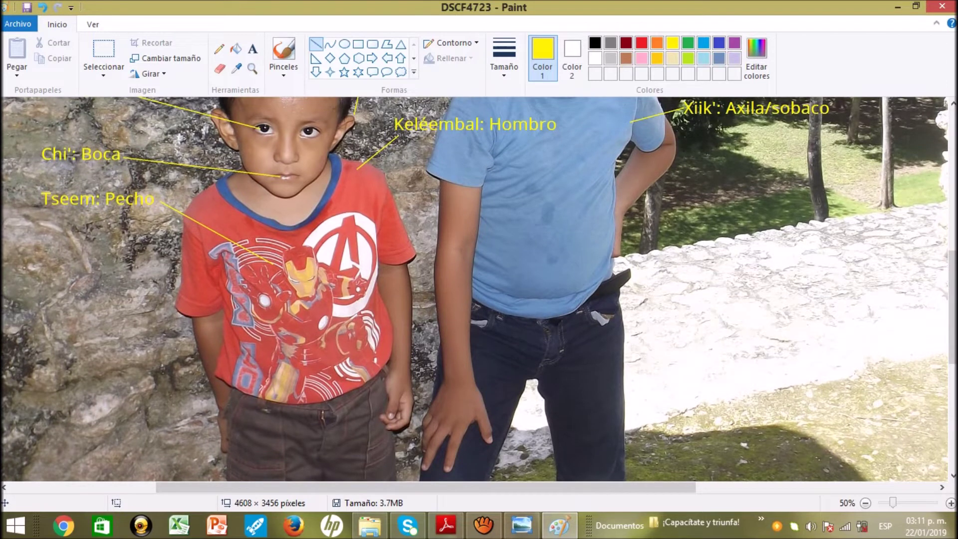
left_click(253, 48)
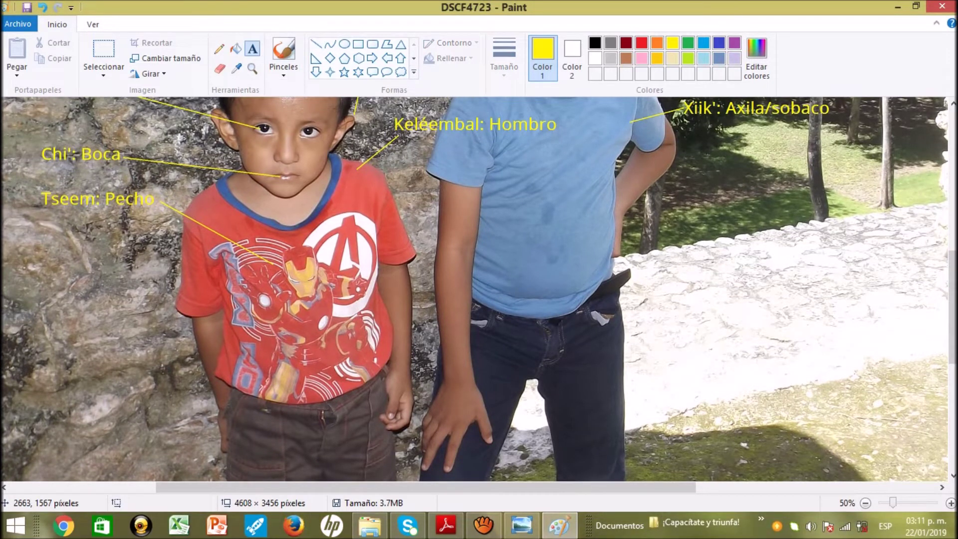
left_click_drag(678, 169, 889, 219)
type("K")
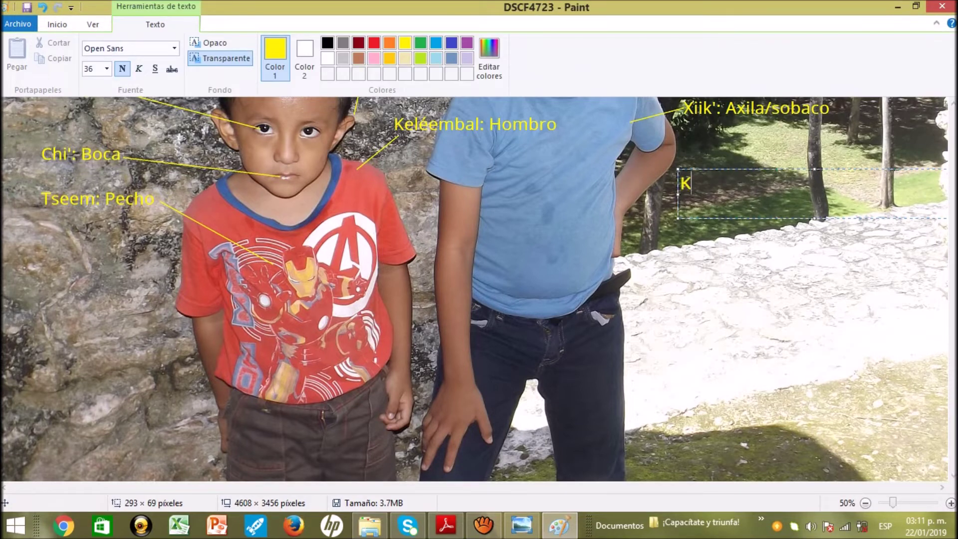
type("'ab: ")
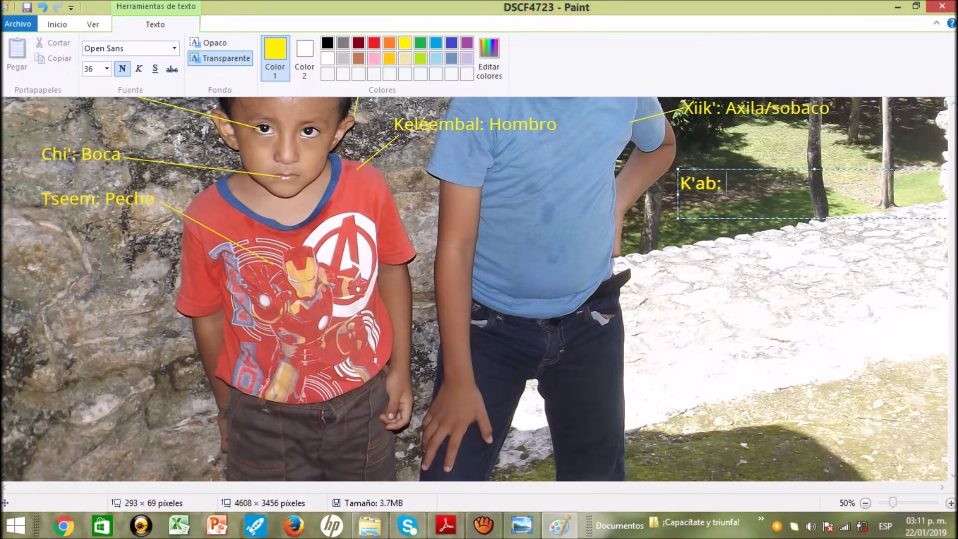
type("Mano/br")
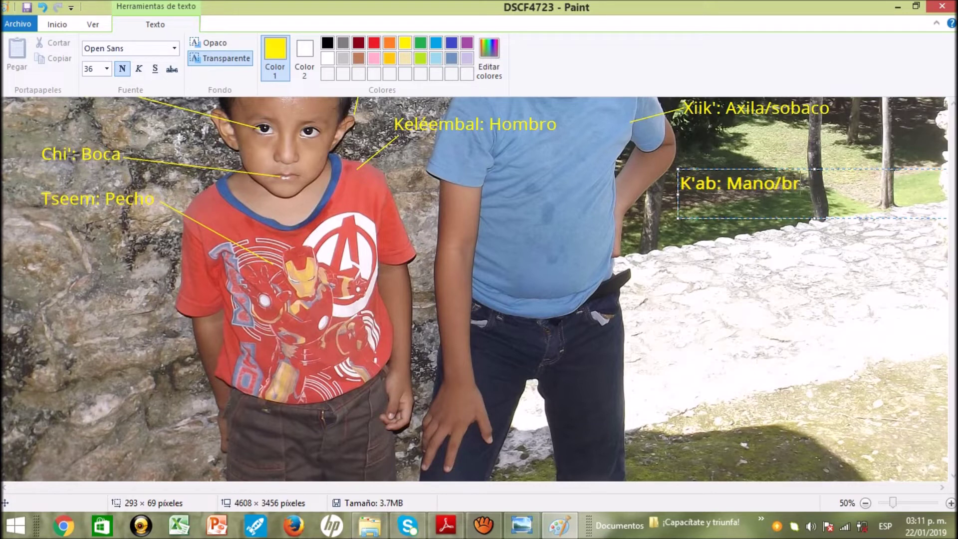
type("azo")
left_click(513, 222)
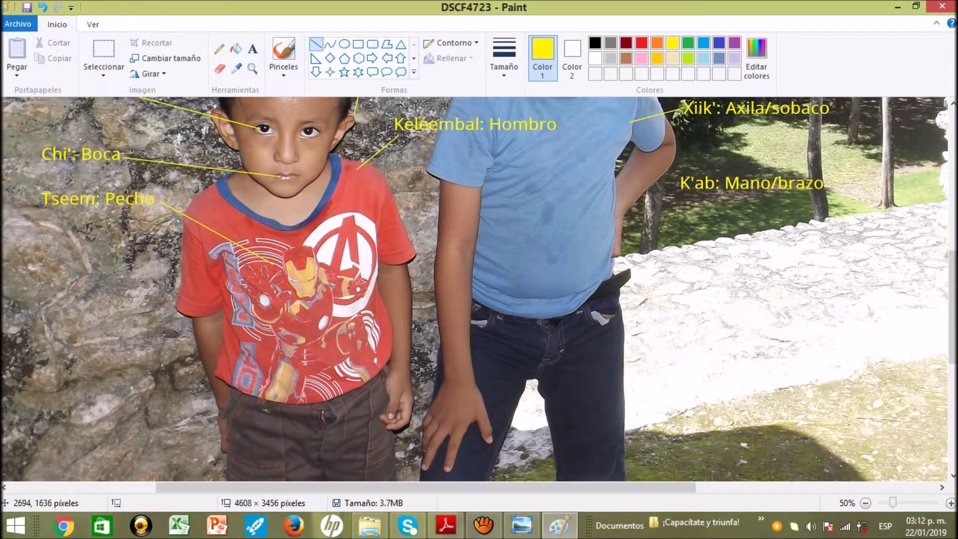
mouse_move(693, 195)
left_mouse_down()
mouse_move(524, 379)
mouse_move(484, 405)
mouse_move(508, 397)
mouse_move(524, 416)
mouse_move(478, 309)
mouse_move(452, 402)
mouse_move(455, 265)
mouse_move(458, 400)
left_mouse_up()
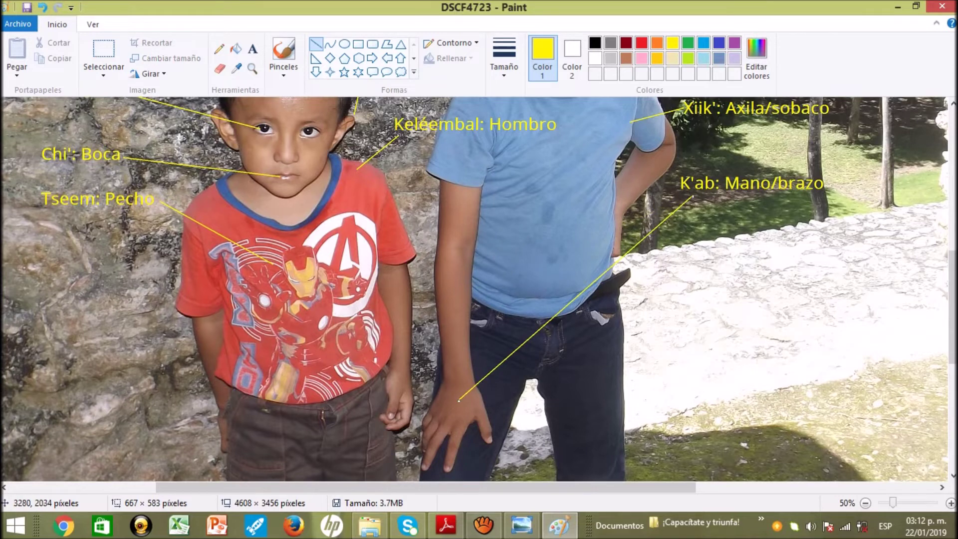
key("Escape")
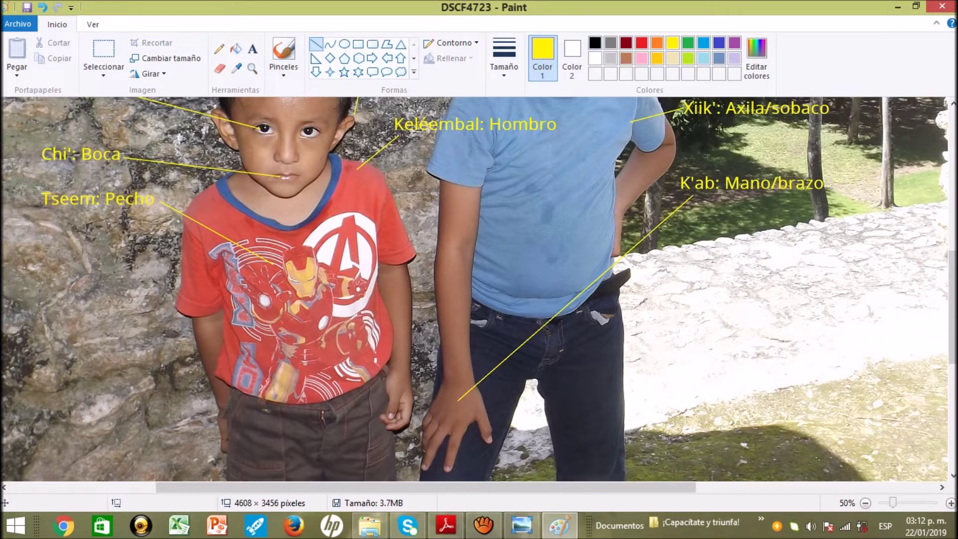
Add a black text label reading "Aal k'ab: Dedo" on the white stone path below the "K'ab: Mano/brazo" label
left_click(595, 43)
left_click(253, 49)
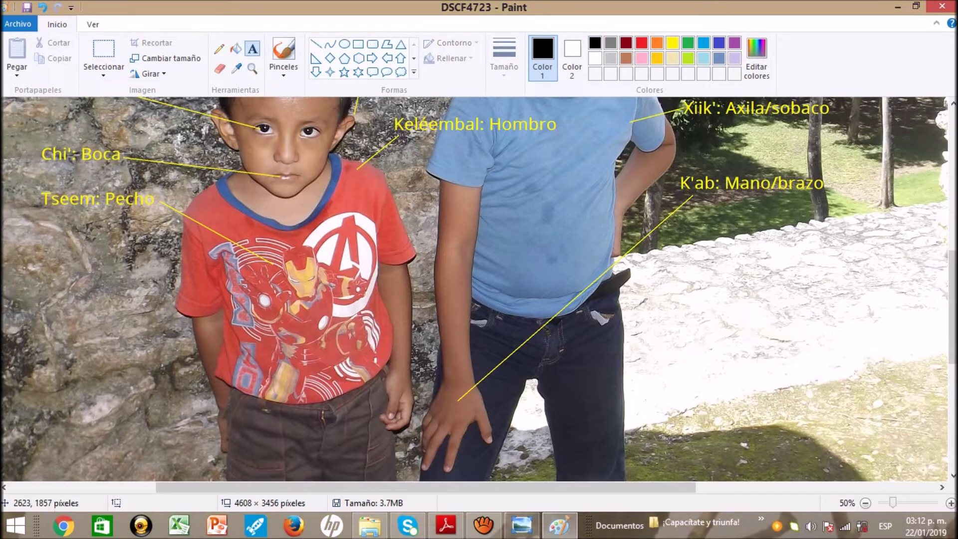
left_click_drag(669, 263, 841, 312)
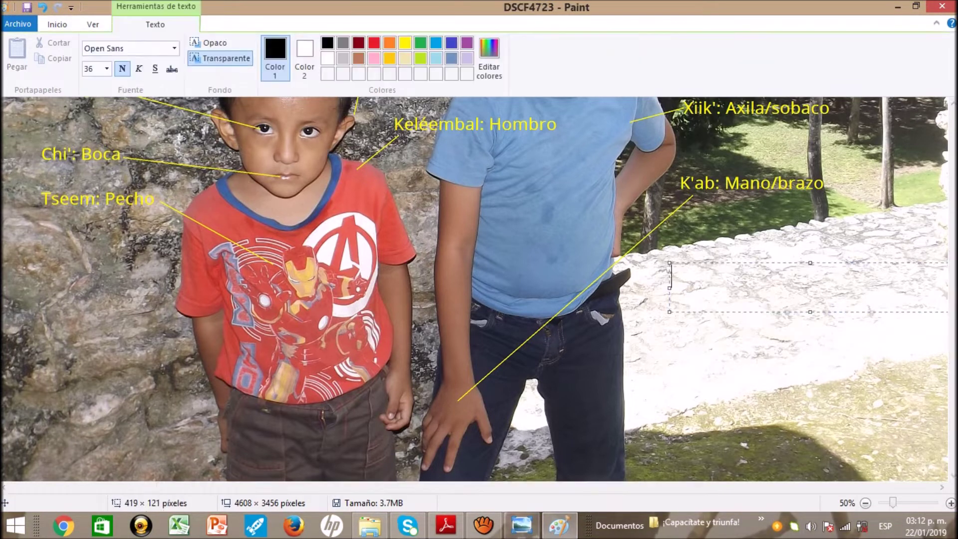
type("Aal k'ab")
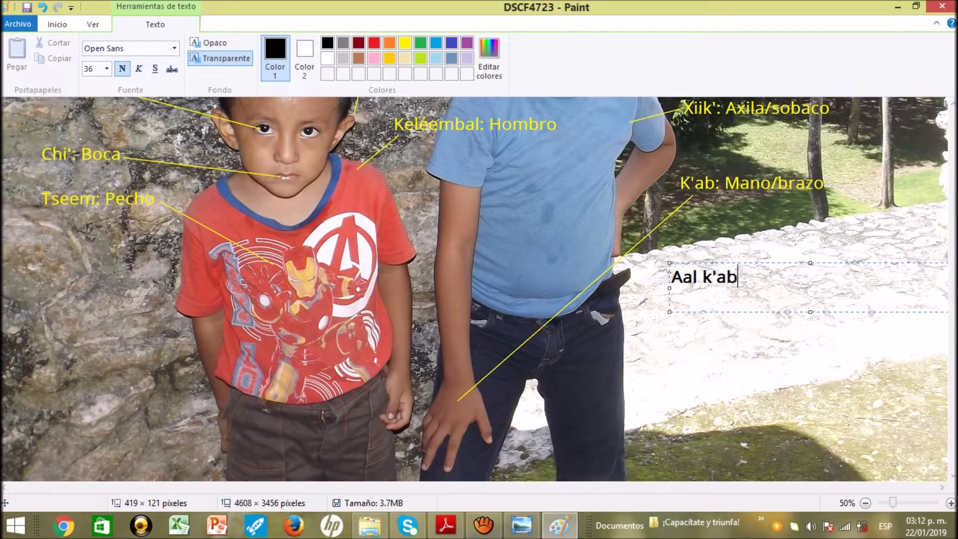
type(":")
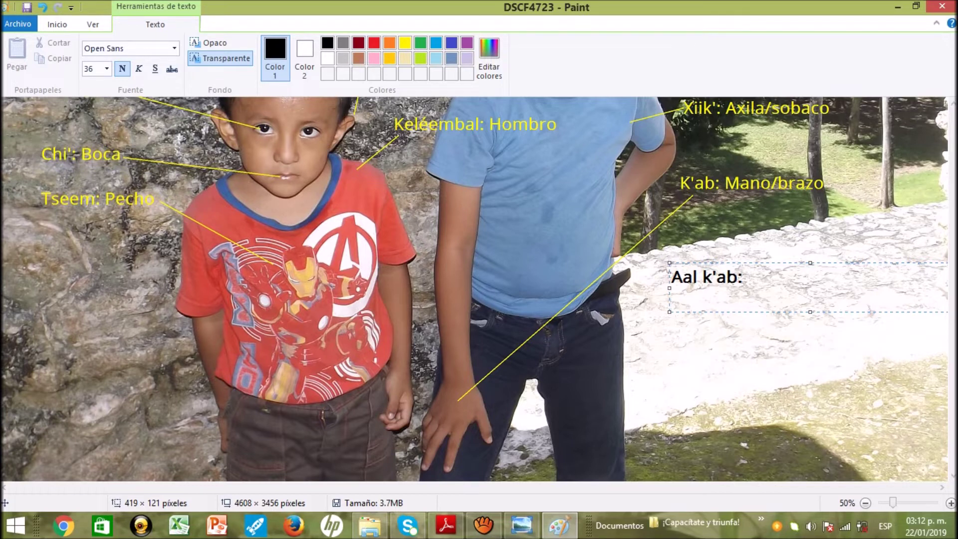
type("Dedo")
key("Escape")
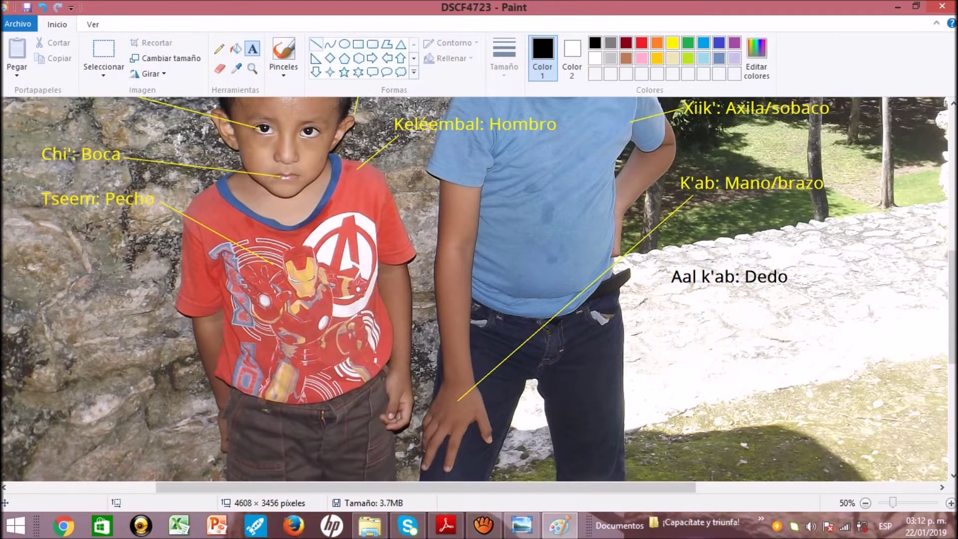
Draw a yellow line from the "Aal k'ab: Dedo" label to a finger of the taller boy's hand resting on his leg
left_click(316, 44)
mouse_move(648, 297)
left_mouse_down()
mouse_move(670, 280)
mouse_move(460, 448)
mouse_move(456, 439)
left_mouse_up()
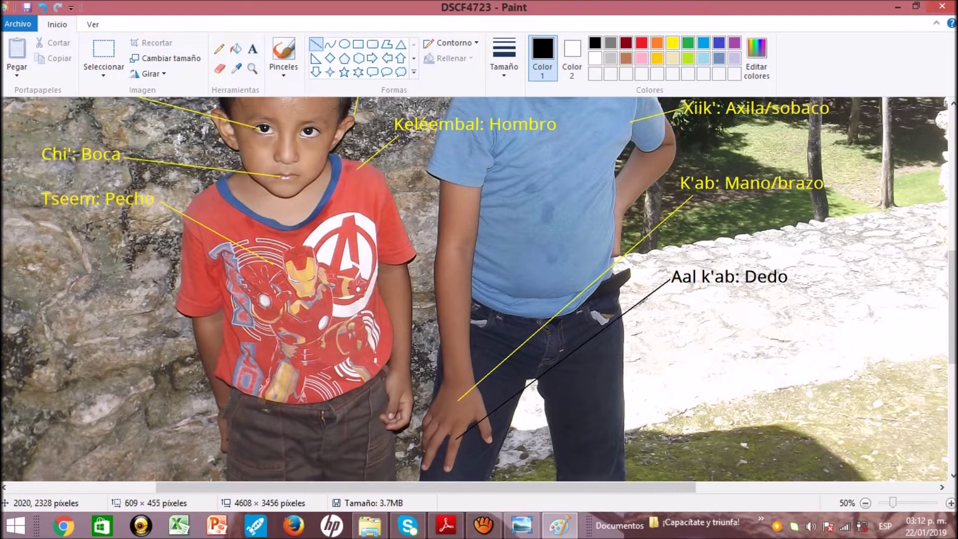
left_click_drag(456, 439, 664, 310)
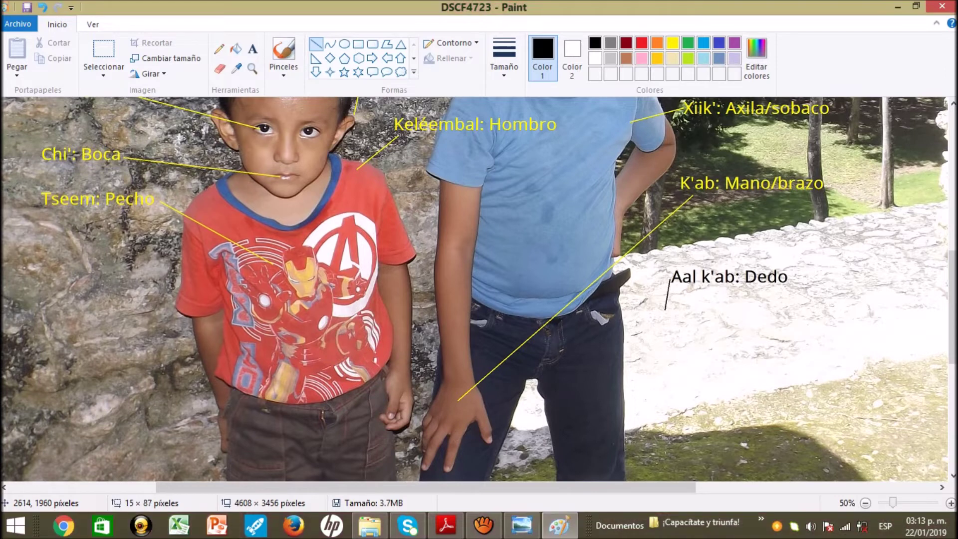
left_click(672, 43)
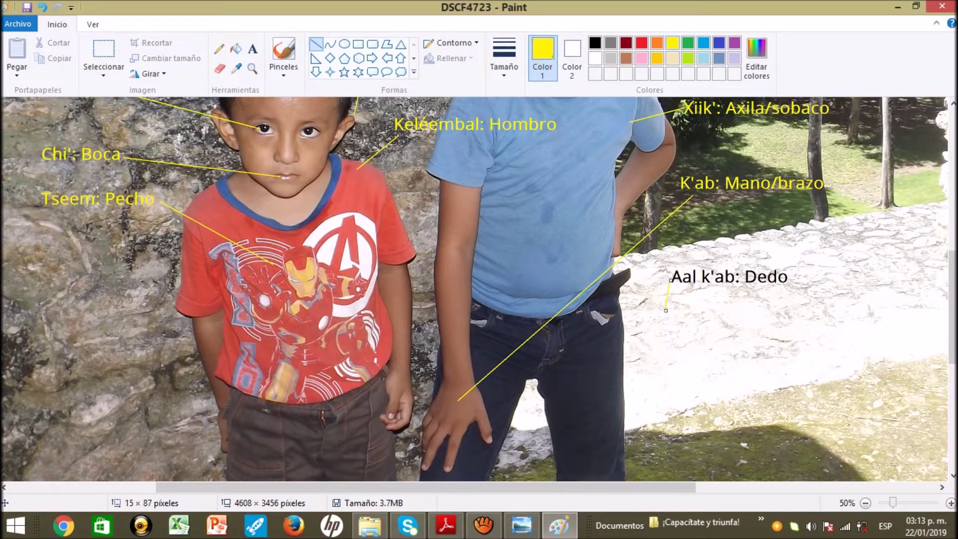
left_click_drag(665, 310, 454, 448)
left_click(479, 389)
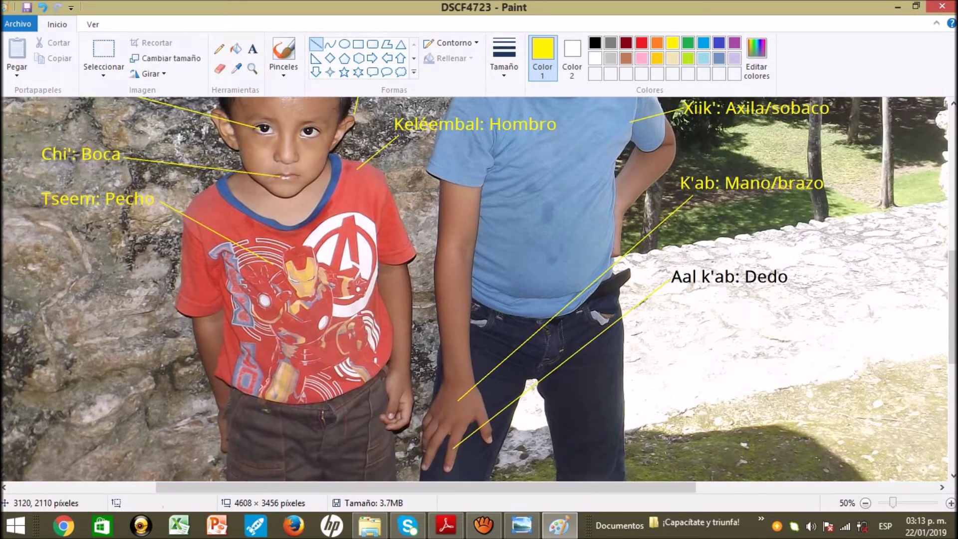
scroll(474, 289, "down", 5)
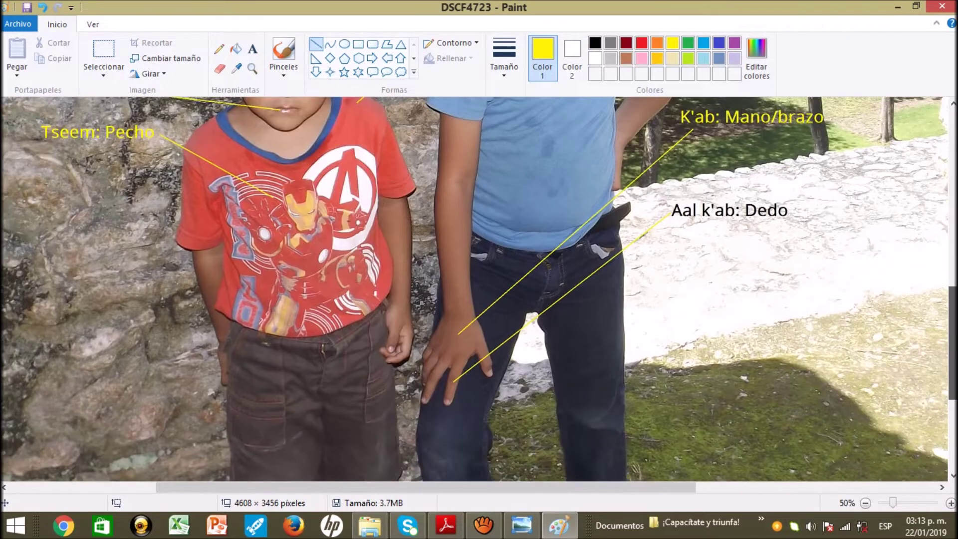
scroll(474, 289, "up", 2)
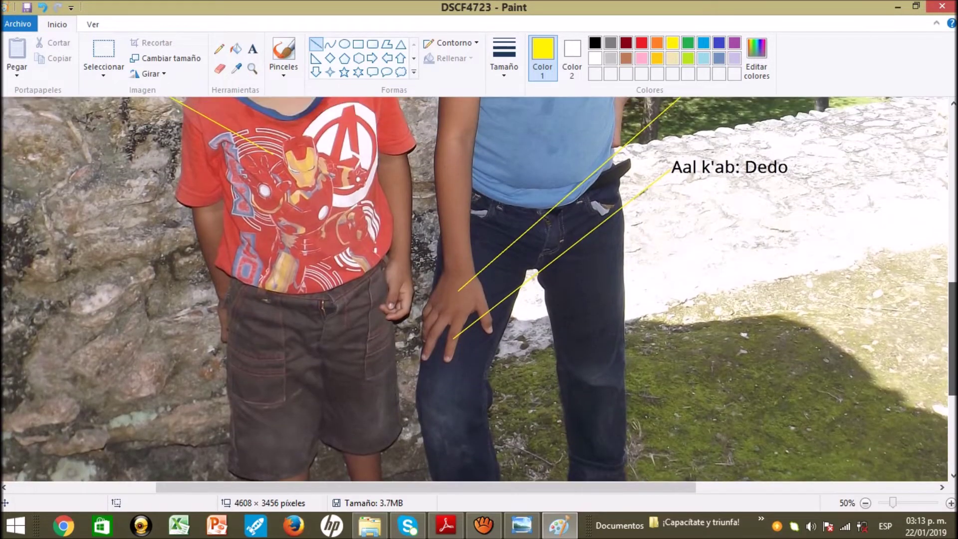
scroll(474, 289, "down", 1)
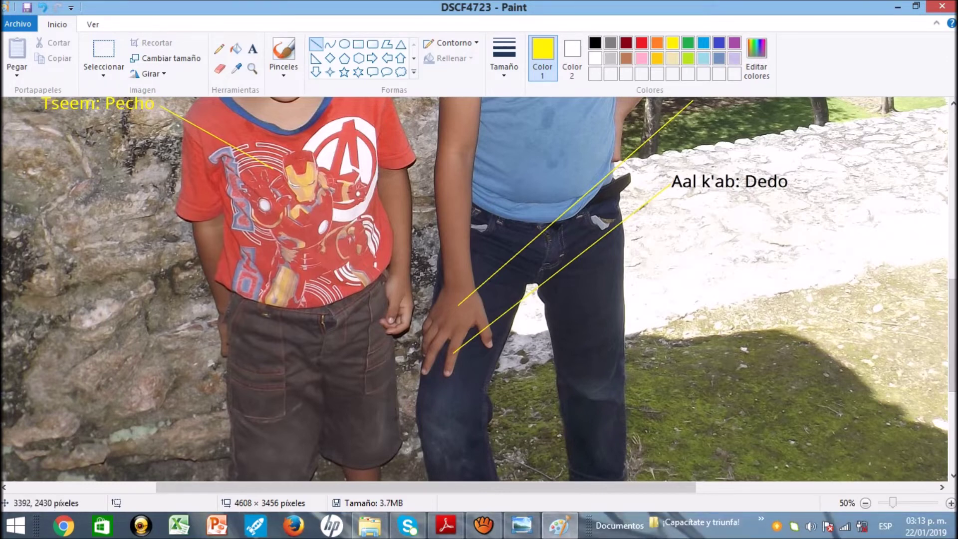
scroll(473, 290, "up", 3)
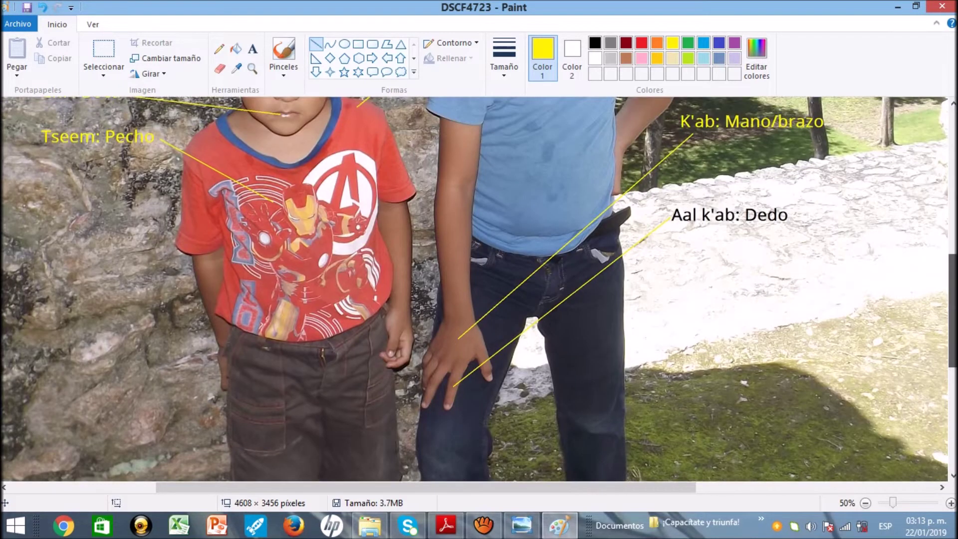
scroll(474, 289, "down", 1)
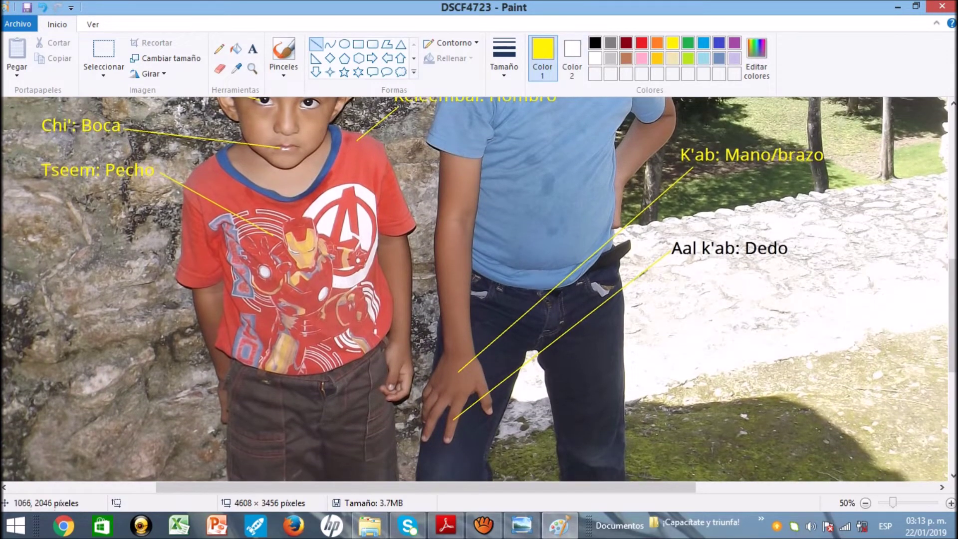
mouse_move(38, 289)
left_mouse_down()
mouse_move(129, 315)
mouse_move(122, 301)
left_mouse_up()
left_click_drag(122, 299, 117, 297)
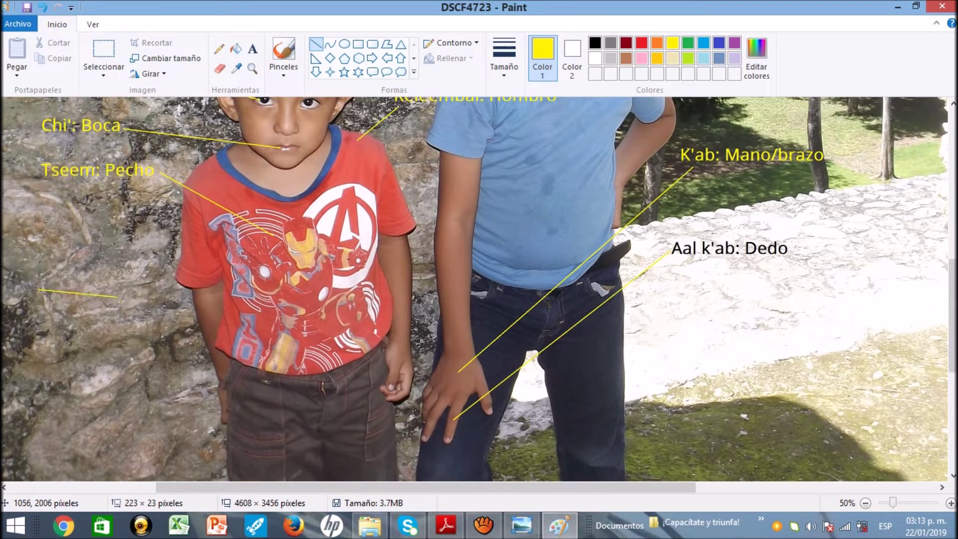
left_click(252, 49)
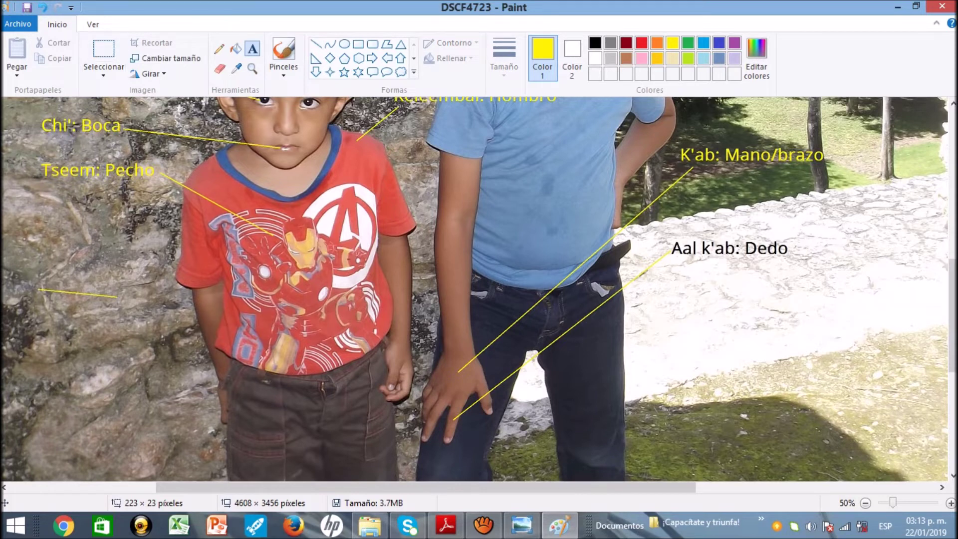
left_click(43, 7)
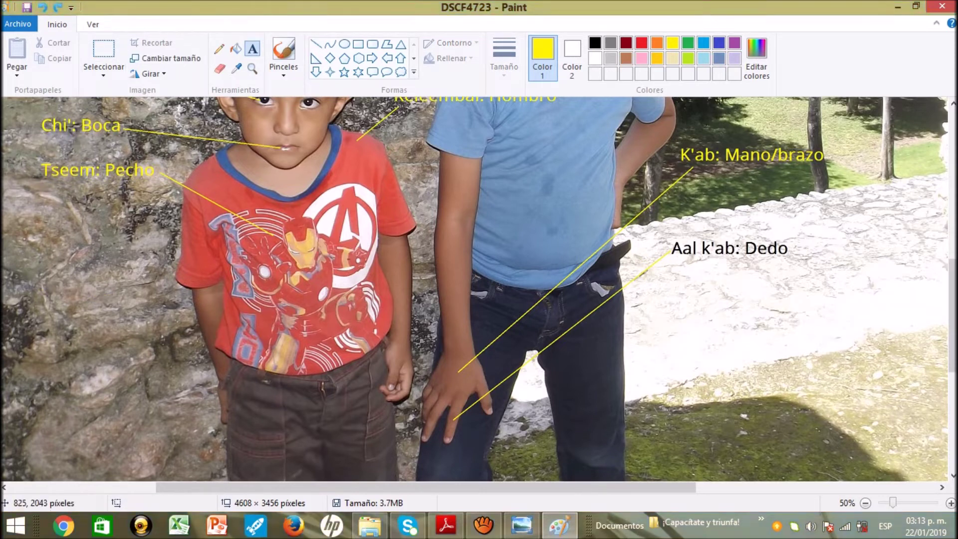
Add a yellow text label reading "Tuuch: Ombligo" on the wall beside the shorter boy's waist and draw a line from it to his navel
left_click_drag(32, 295, 431, 343)
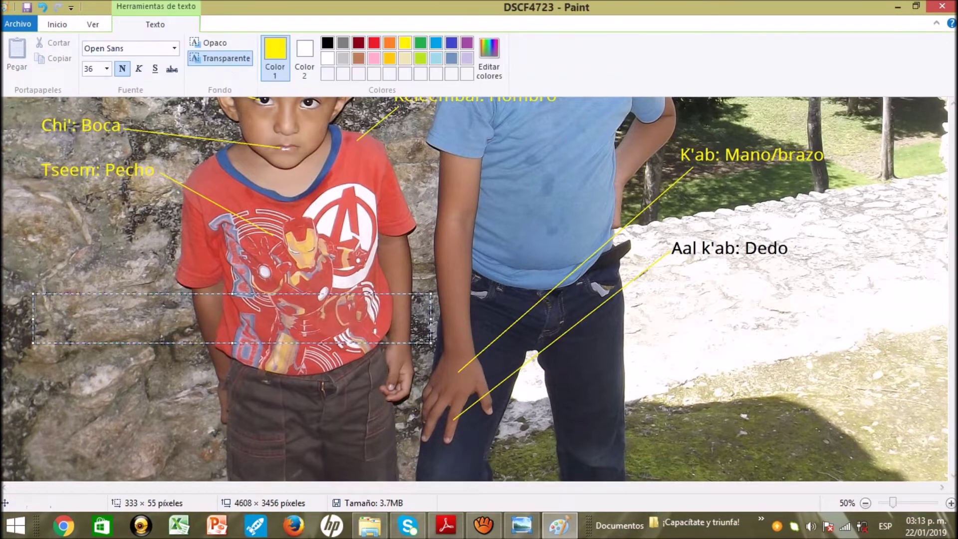
type("Tuuch: Ombligo")
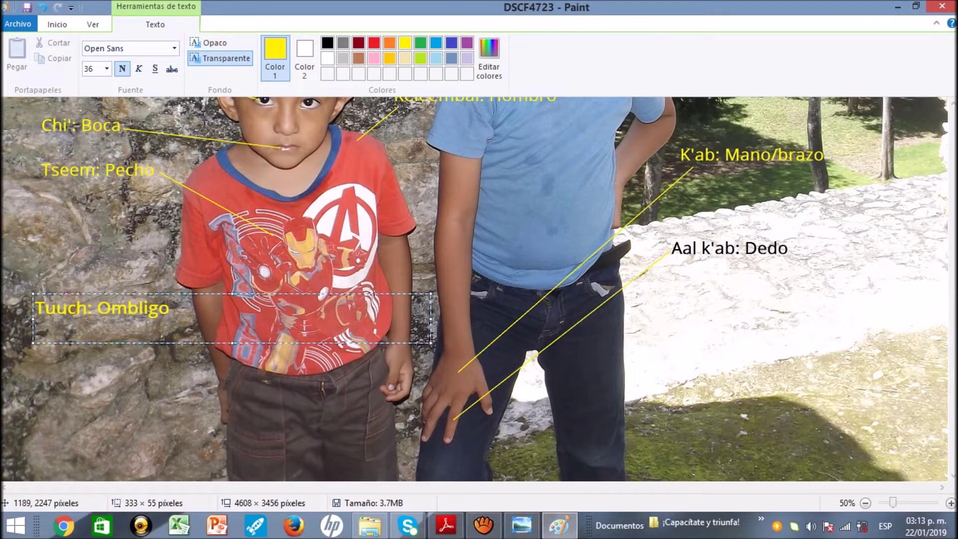
left_click(163, 382)
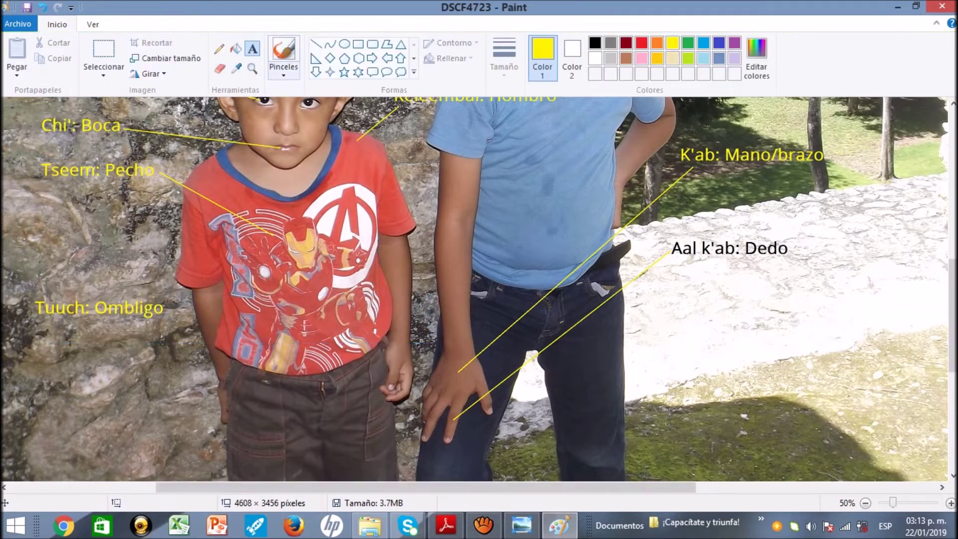
left_click(315, 44)
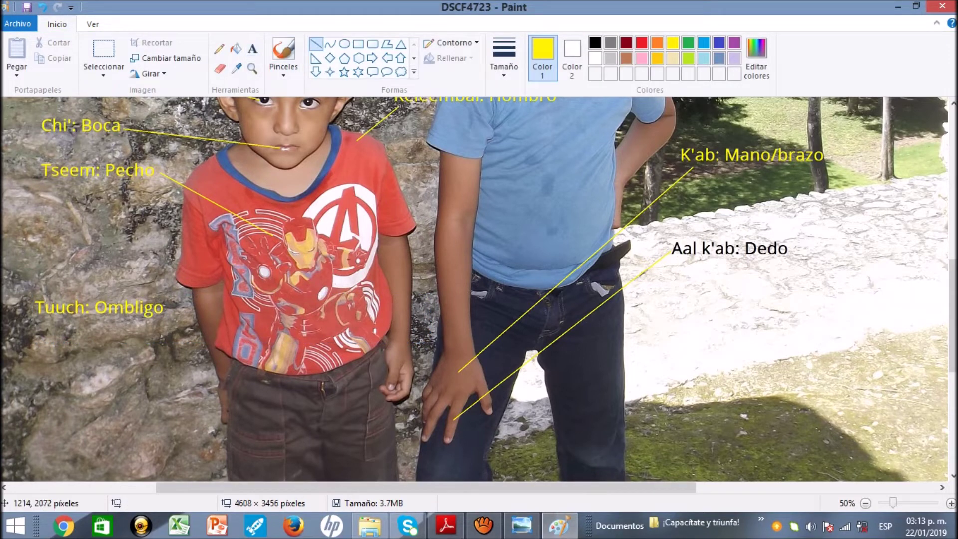
mouse_move(171, 318)
left_mouse_down()
mouse_move(317, 357)
mouse_move(318, 347)
left_mouse_up()
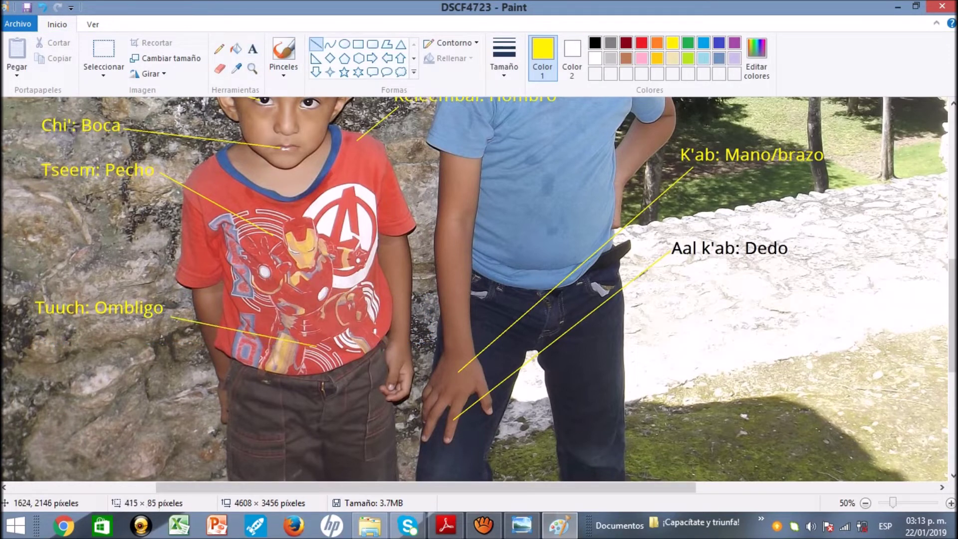
left_click(390, 312)
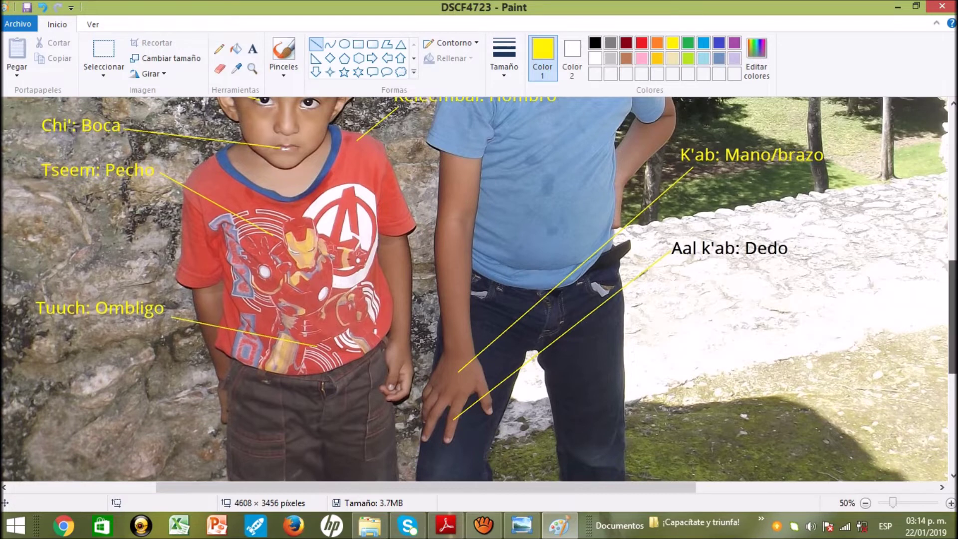
Add a yellow text label reading "Pix: Rodilla" on the shaded grass and draw a line from it to the taller boy's bent knee
scroll(474, 289, "down", 5)
scroll(474, 290, "up", 1)
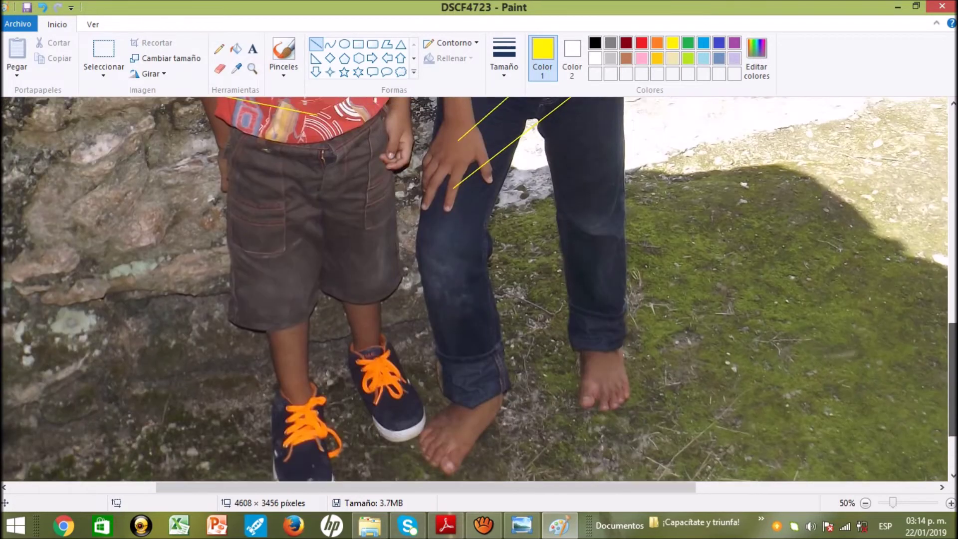
scroll(474, 290, "up", 1)
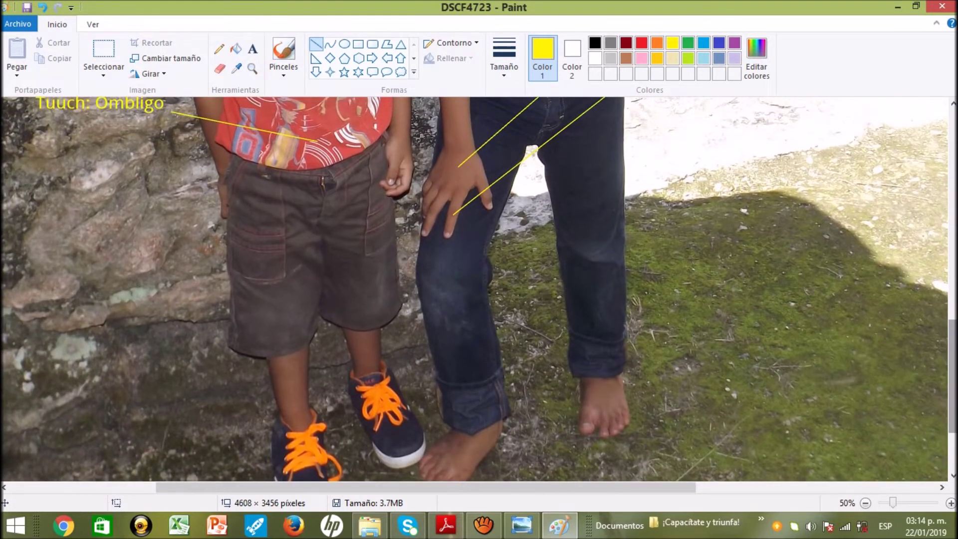
left_click_drag(689, 230, 785, 242)
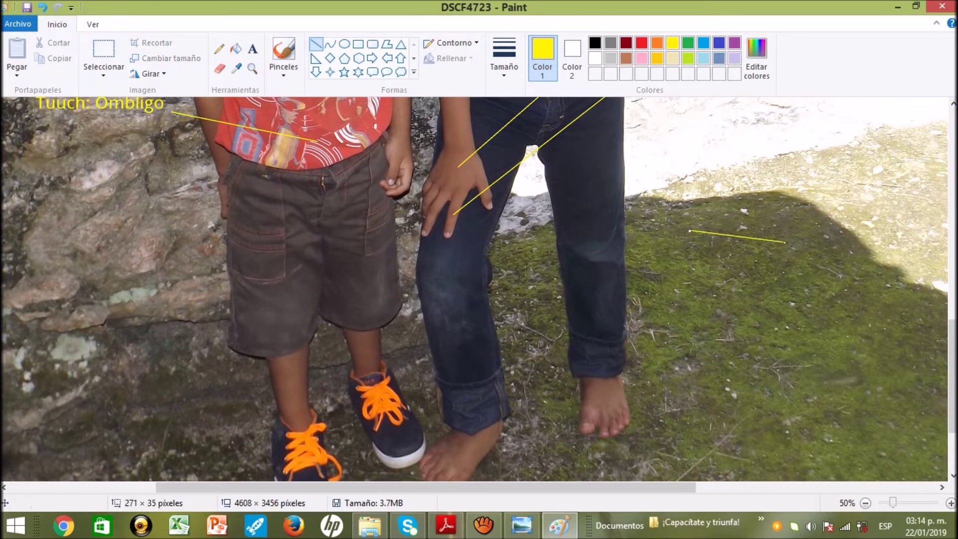
left_click(43, 7)
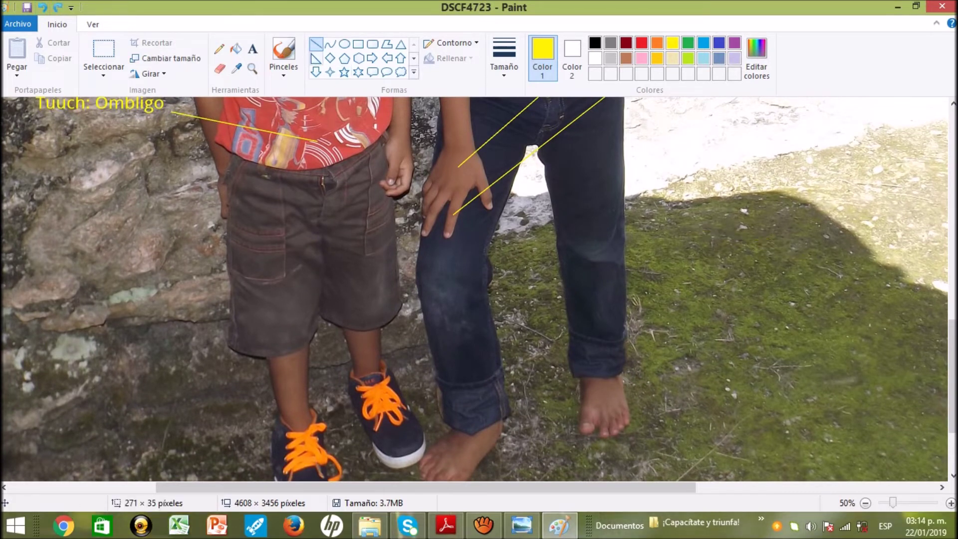
left_click(252, 49)
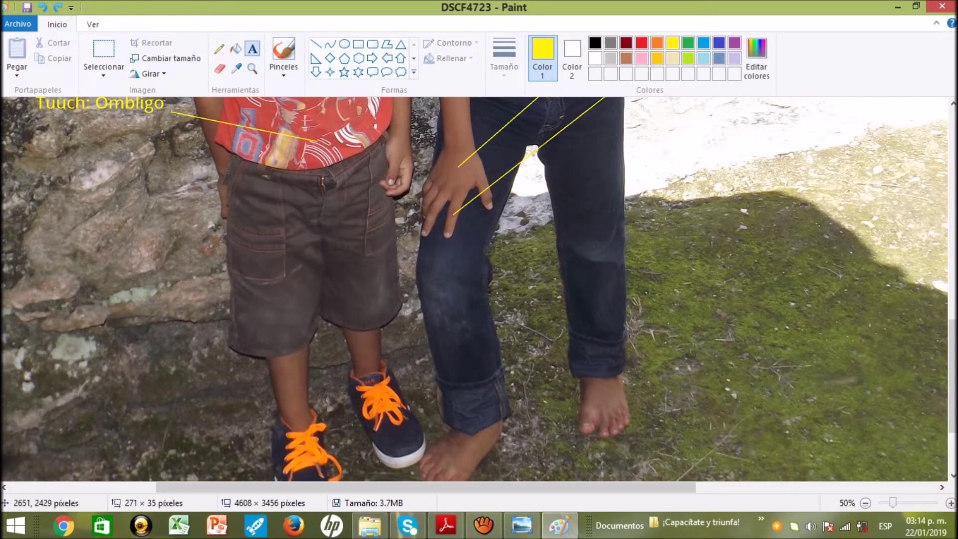
left_click_drag(689, 227, 803, 260)
type("Pi")
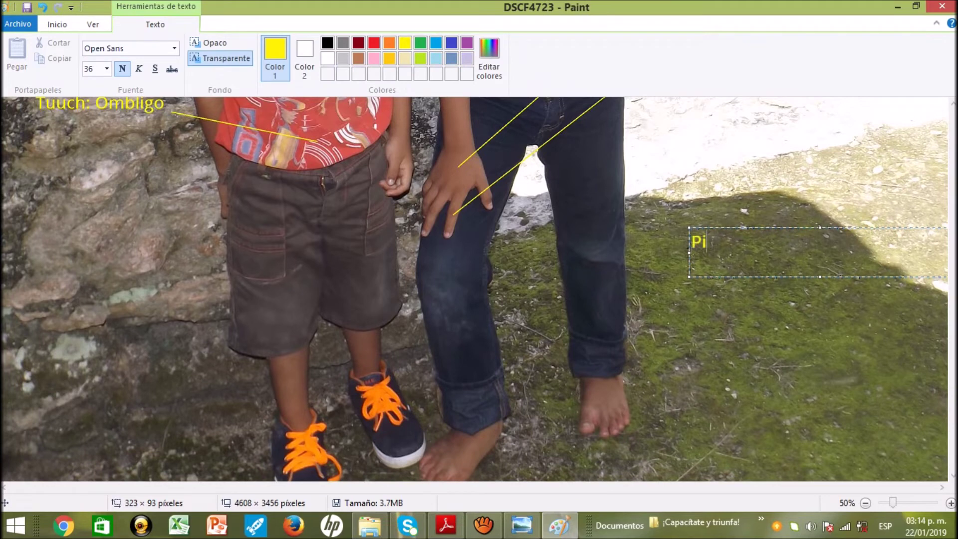
type("x:")
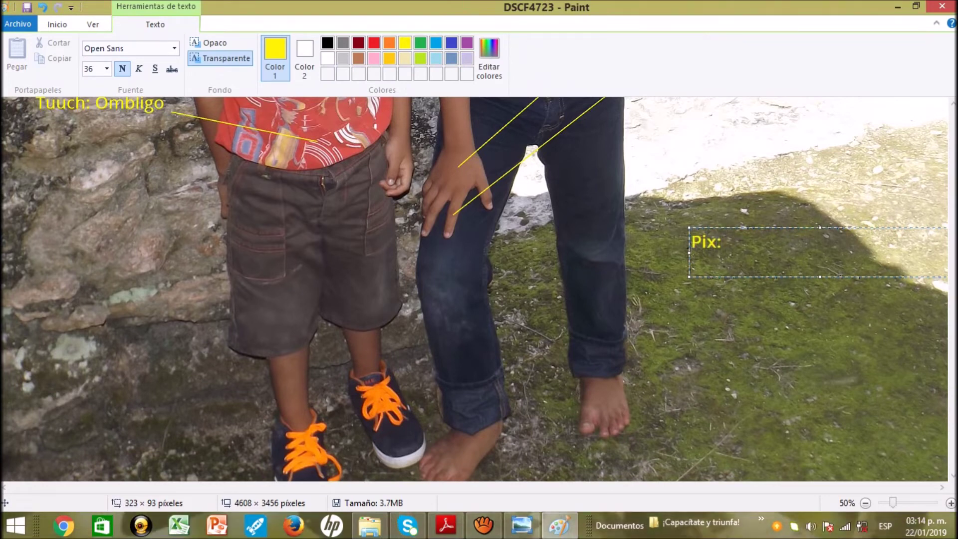
type(" Rodilla")
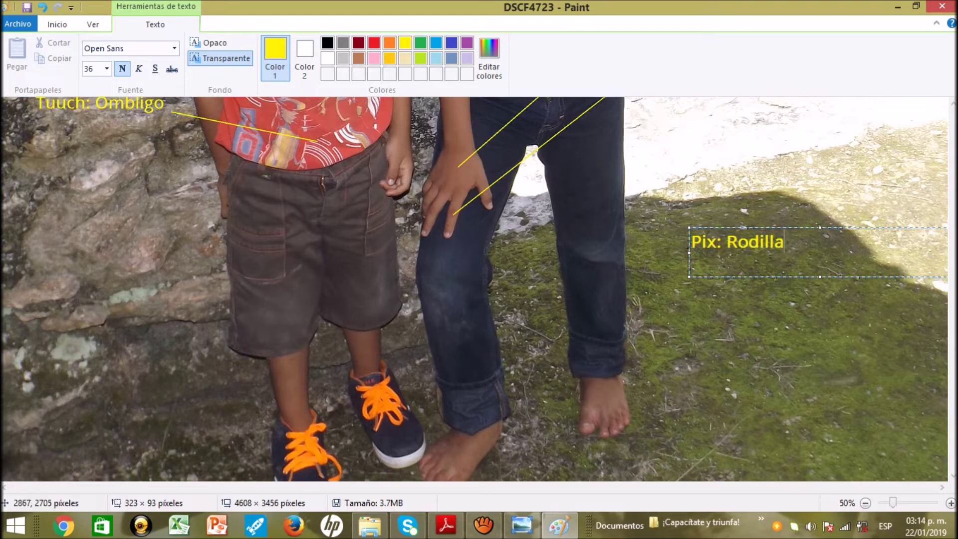
left_click(703, 318)
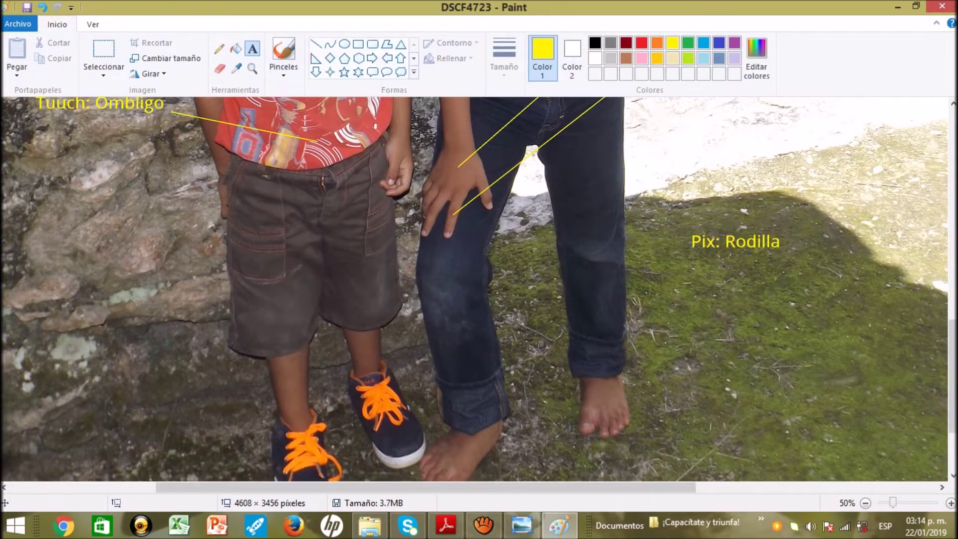
left_click(316, 44)
mouse_move(687, 244)
left_mouse_down()
mouse_move(441, 291)
mouse_move(439, 272)
left_mouse_up()
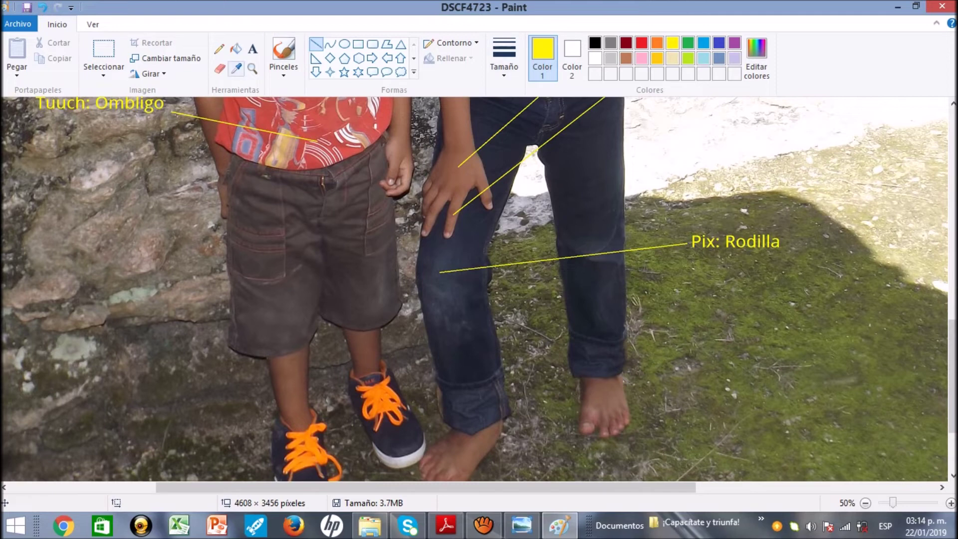
Add a yellow text label reading "T'óon: Pierna/pantorrilla" on the wall beside the hem of the shorter boy's shorts
left_click(252, 48)
left_click_drag(52, 282, 448, 318)
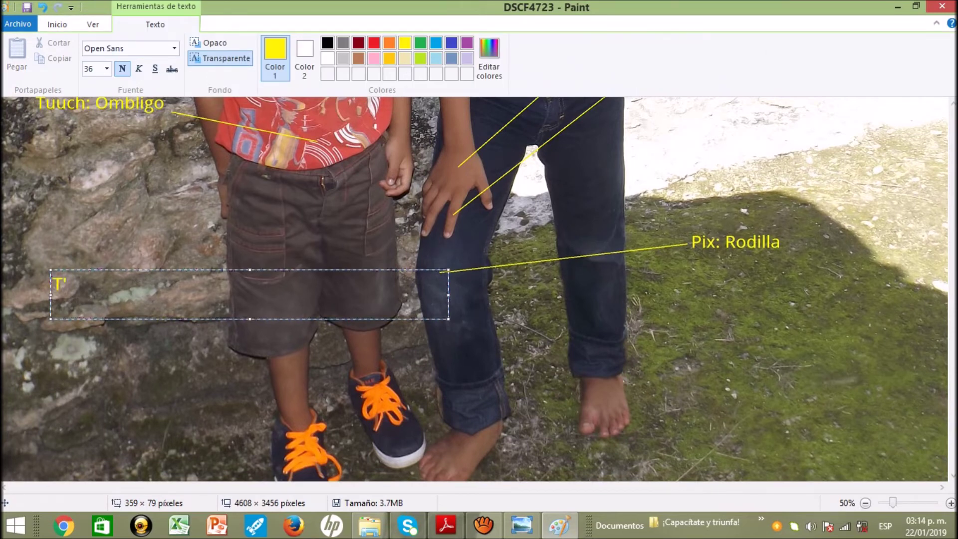
type("T'óon")
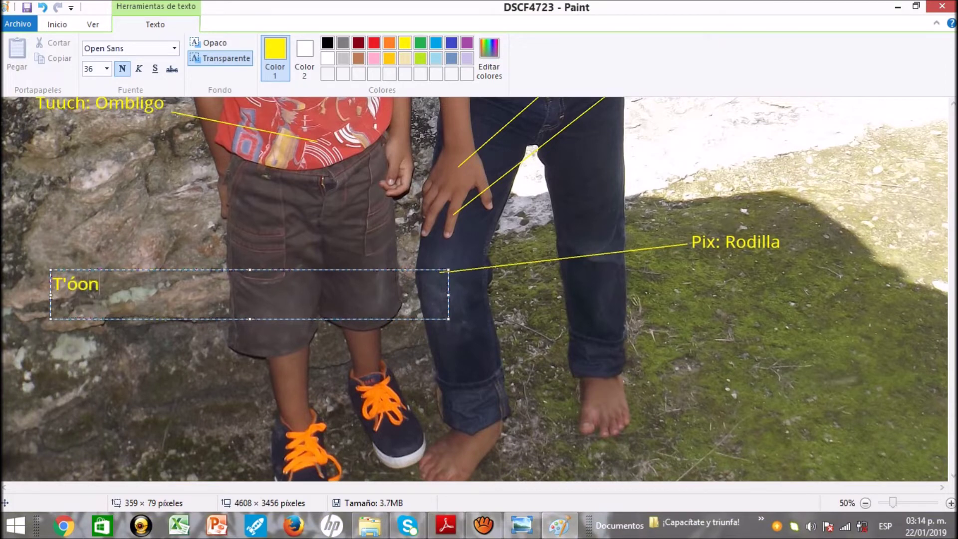
type(": Pierna")
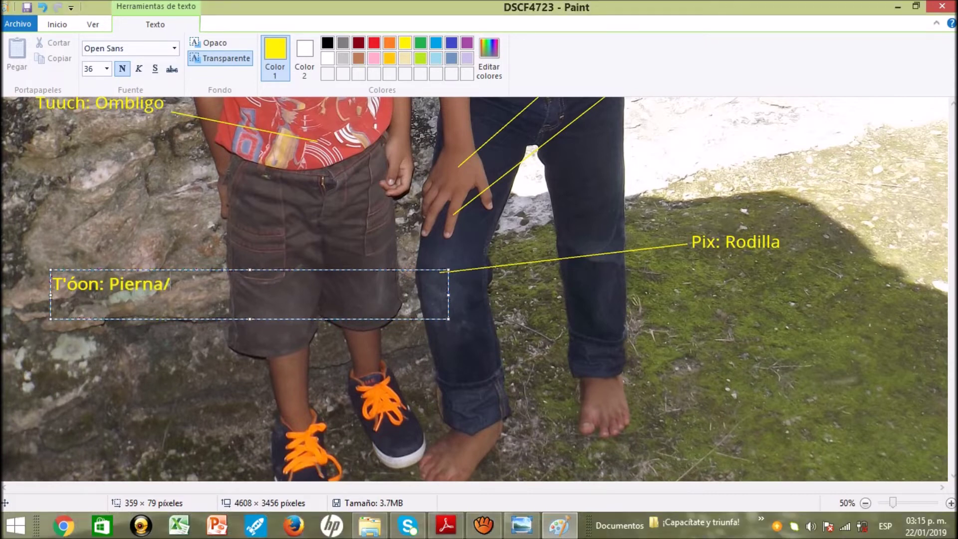
type("/psn")
key("BackSpace")
type("antoirrilla")
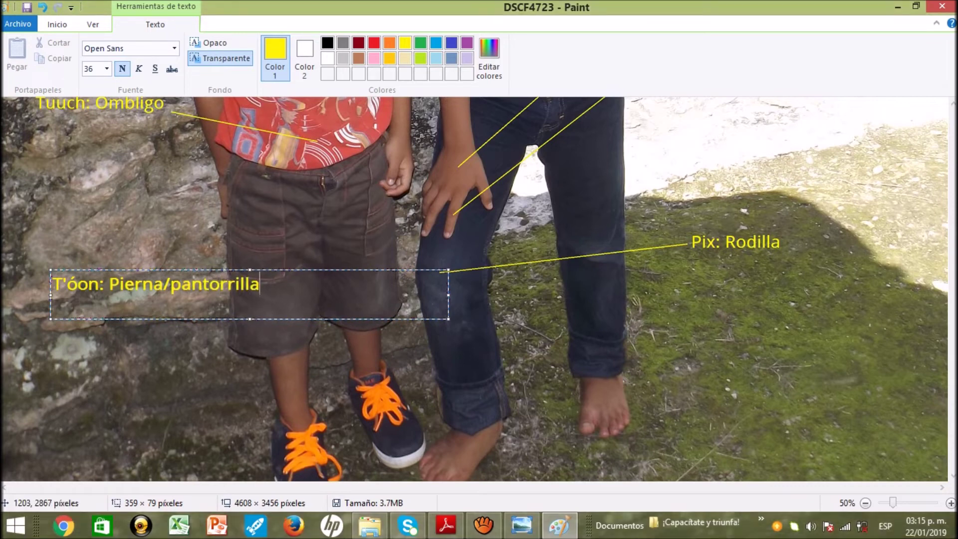
left_click_drag(305, 318, 271, 361)
left_click(273, 369)
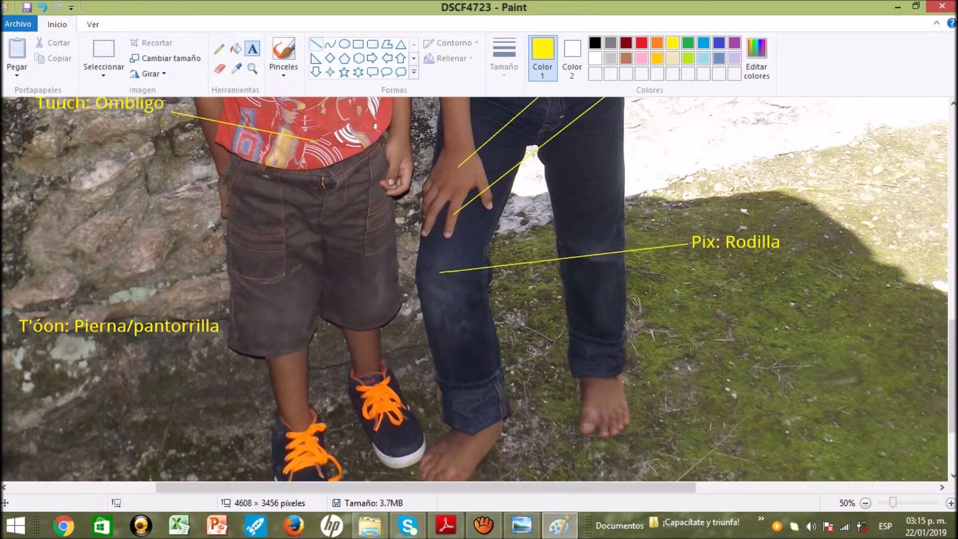
Draw a yellow line from the "T'óon: Pierna/pantorrilla" label to the shorter boy's farther leg, just below the shorts
left_click(316, 44)
mouse_move(225, 332)
left_mouse_down()
mouse_move(286, 371)
mouse_move(347, 338)
left_mouse_up()
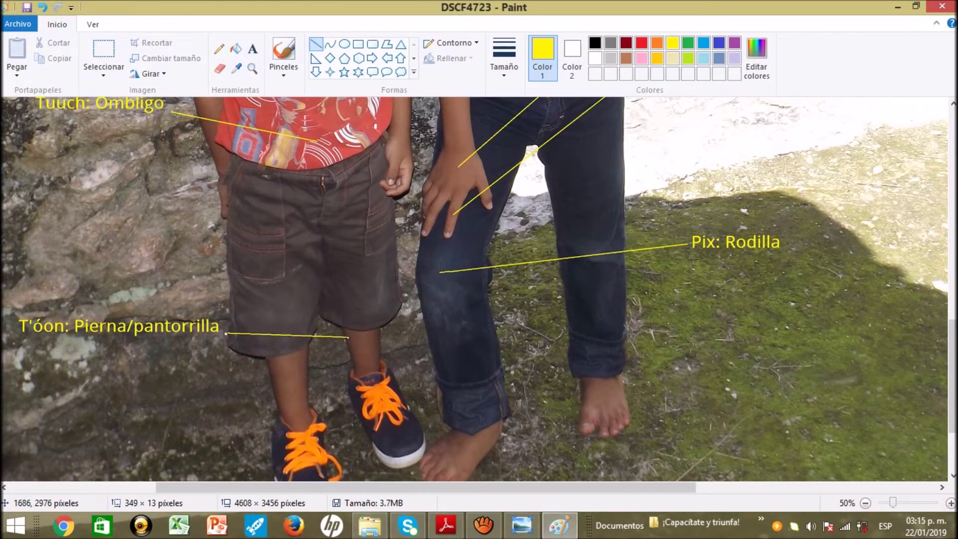
left_click(418, 381)
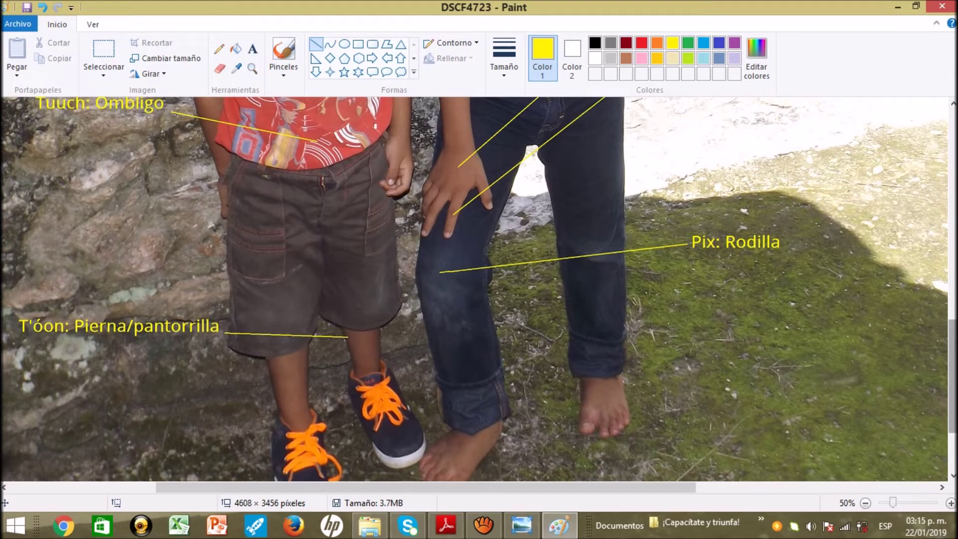
Add a yellow text label reading "Ook: Pie" below the "Pix: Rodilla" label and draw a line from it to the taller boy's nearest foot
left_click_drag(951, 379, 952, 418)
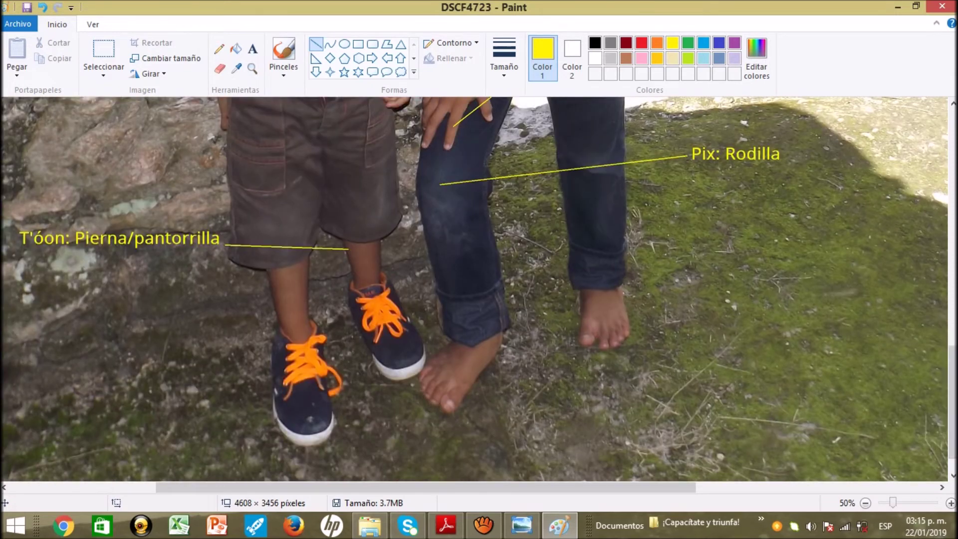
left_click(253, 49)
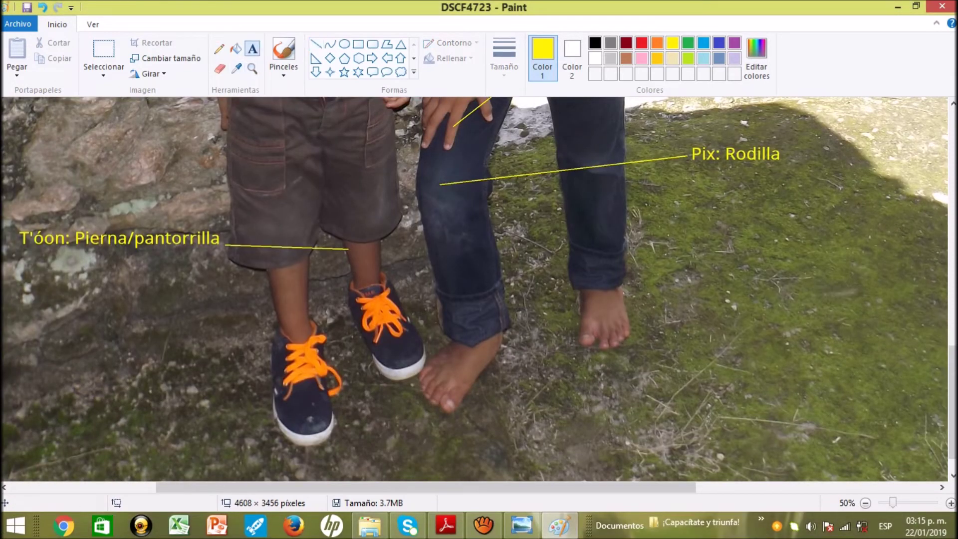
left_click_drag(700, 237, 770, 264)
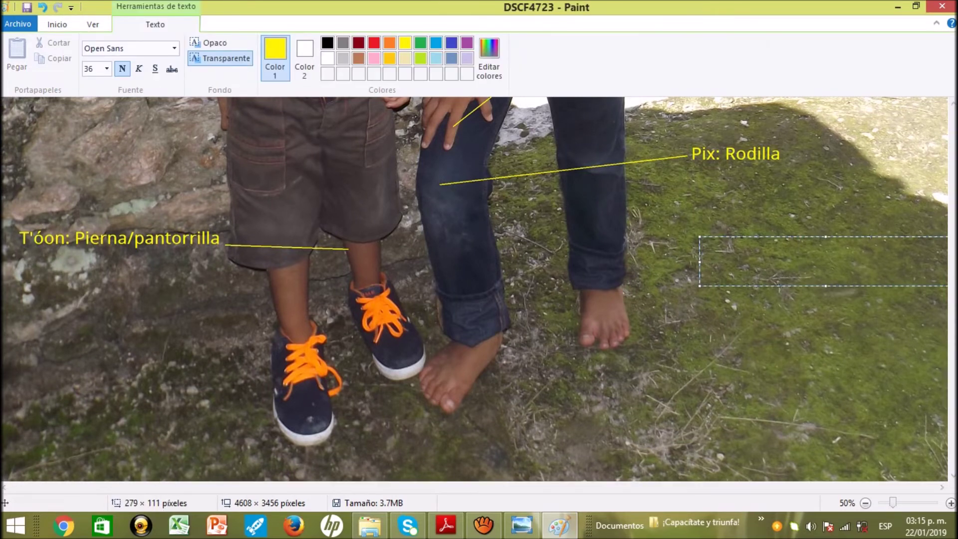
type("Ook")
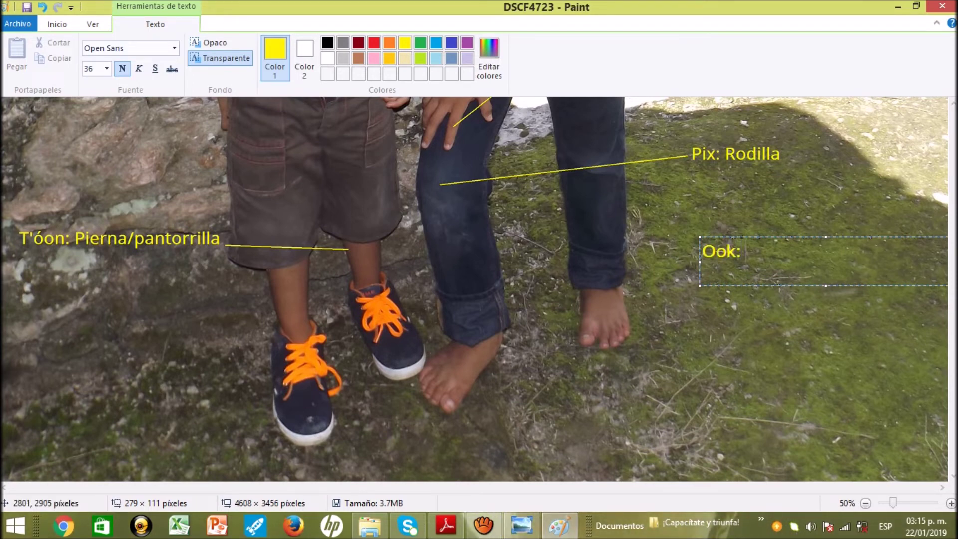
type(": Pie")
left_click(695, 359)
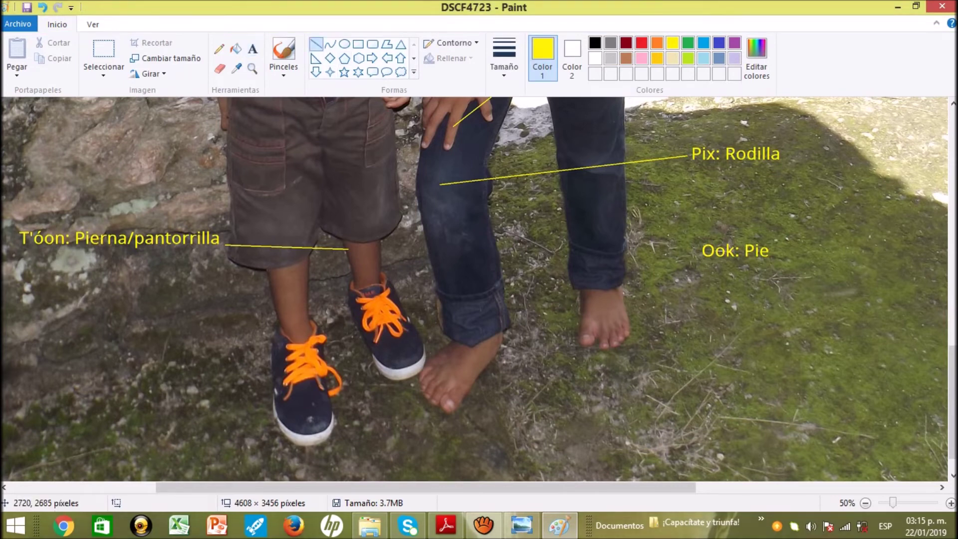
left_click_drag(700, 251, 610, 306)
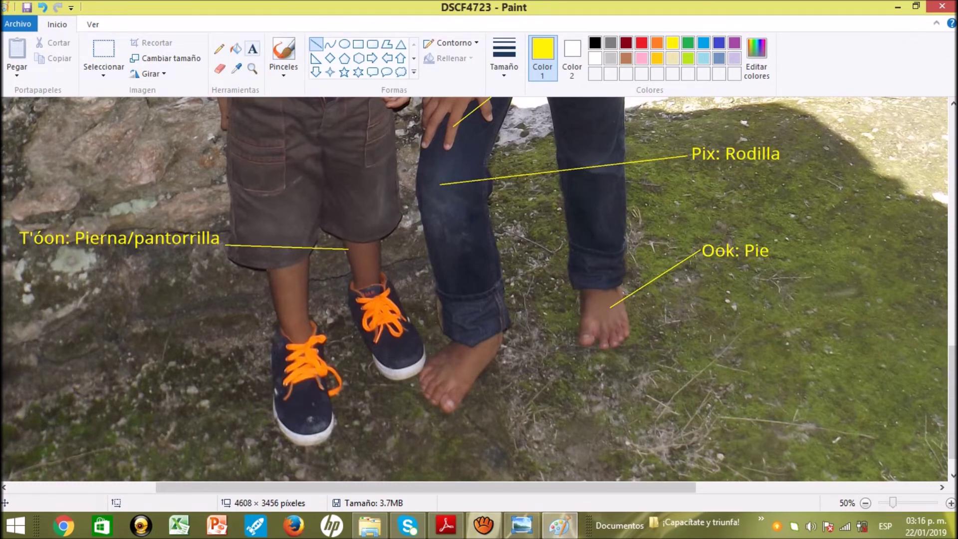
Add a yellow text label reading "Aak ook: Dedo del pie" on the ground below the taller boy's feet
left_click(252, 48)
left_click_drag(514, 413, 912, 463)
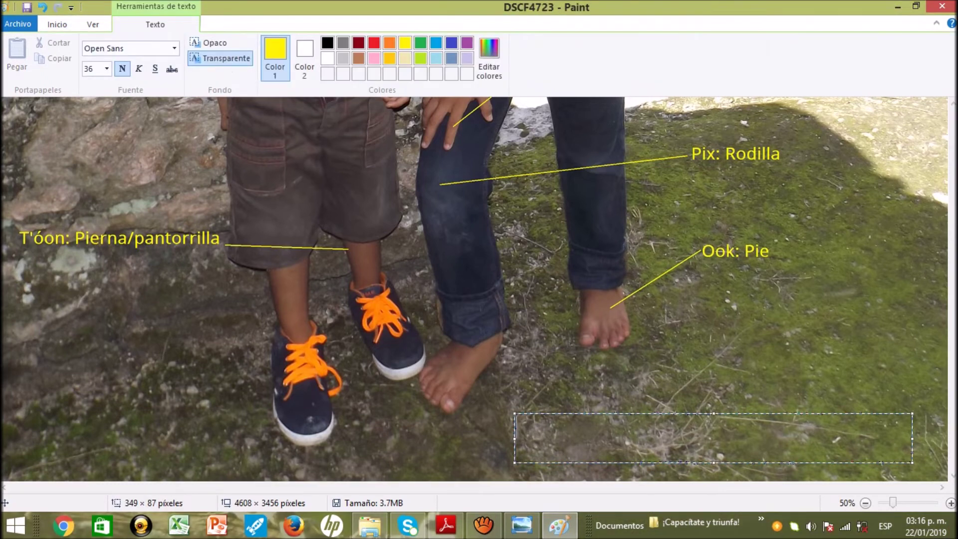
type("Aak ook")
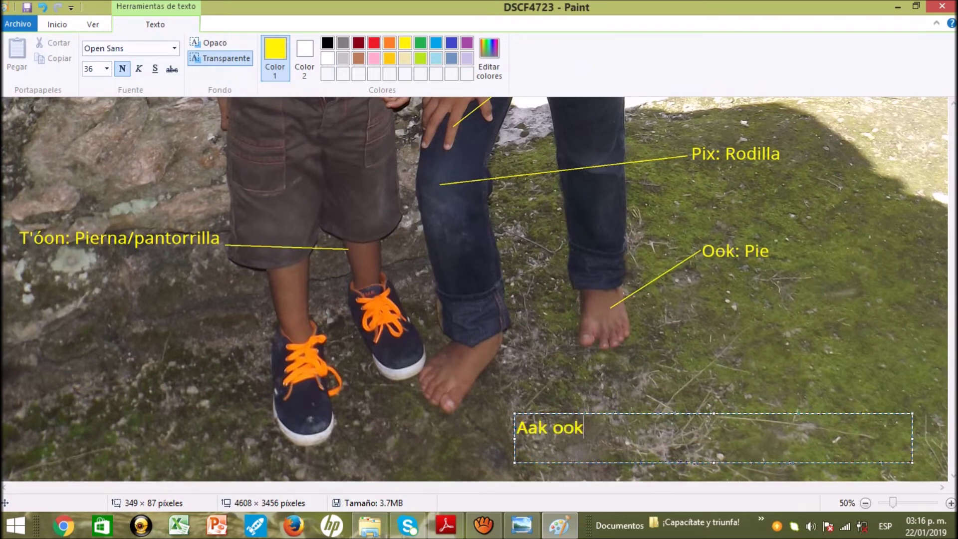
type("=")
key("BackSpace")
type(": De")
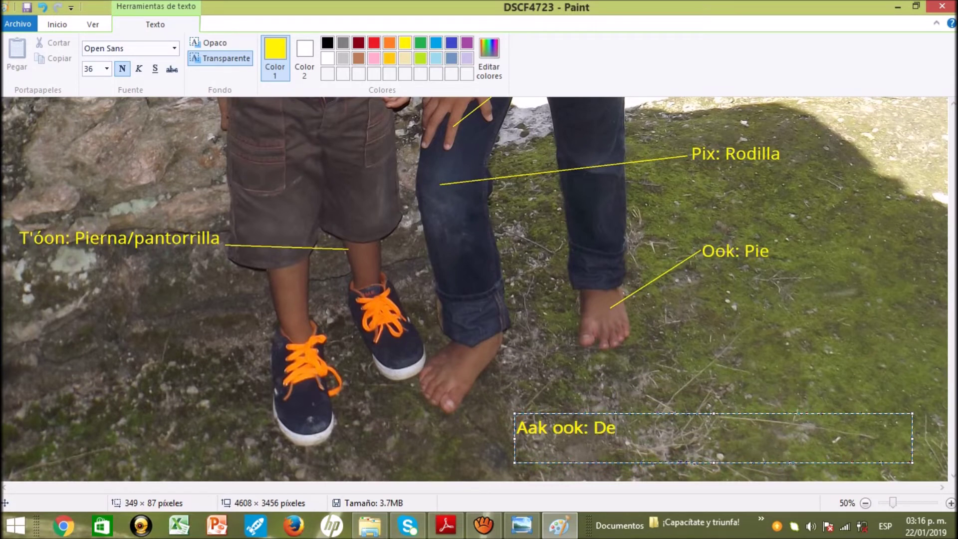
type("do del pie")
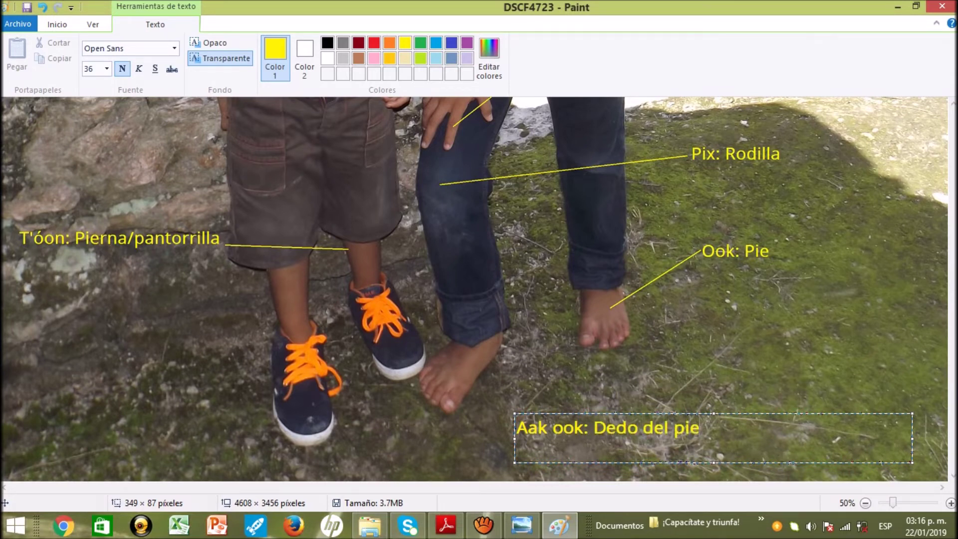
left_click(550, 398)
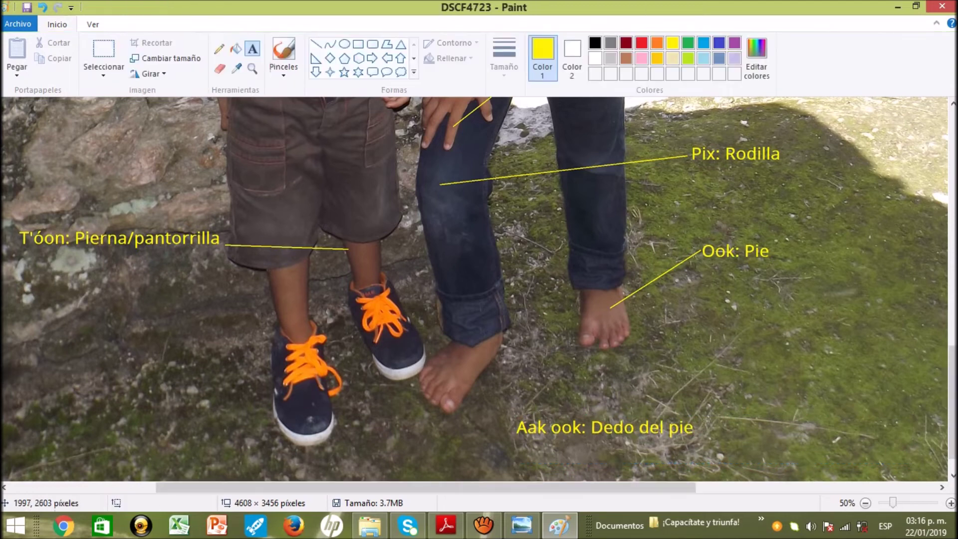
Draw a yellow line from the "Aak ook: Dedo del pie" label to the big toe of the taller boy's front foot
left_click(316, 43)
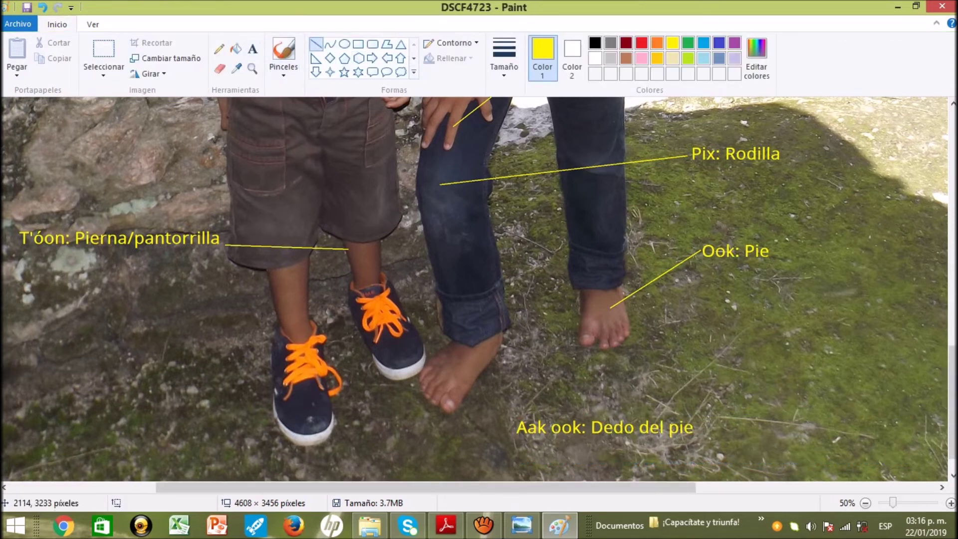
left_click_drag(513, 425, 452, 404)
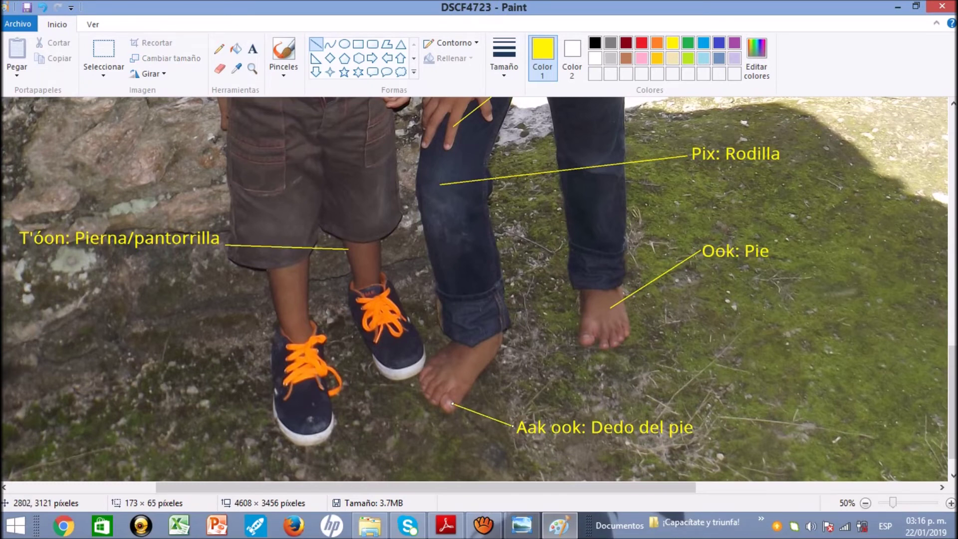
key("Escape")
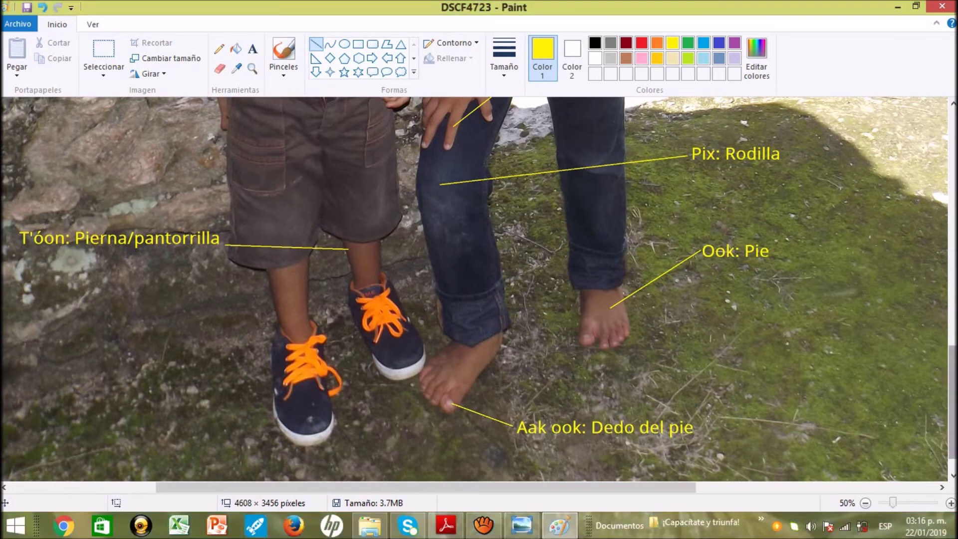
Add a yellow text label reading "P'u'uk: Mejilla/cachete" below the "Keléembal: Hombro" label, across the taller boy's shirt
scroll(474, 289, "up", 2)
scroll(474, 290, "up", 6)
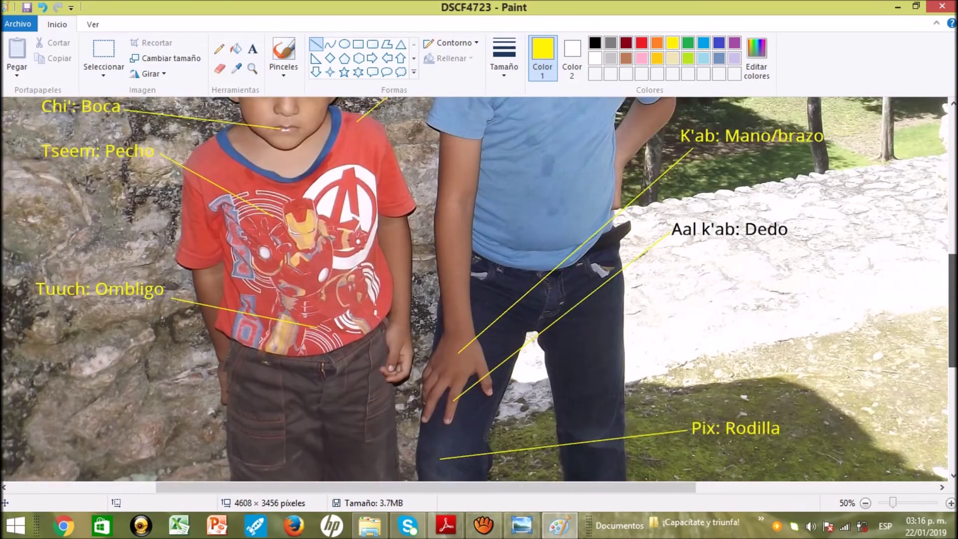
scroll(479, 289, "up", 3)
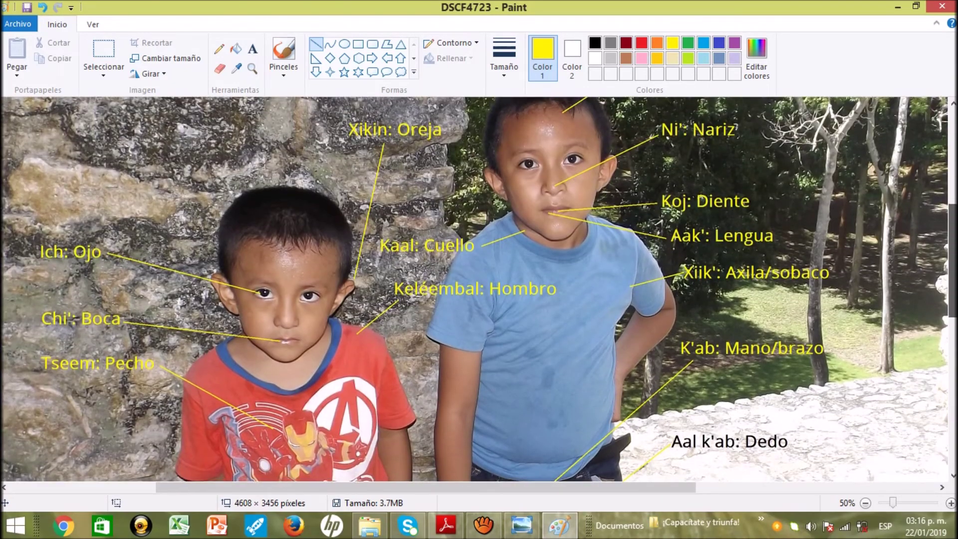
scroll(474, 290, "down", 1)
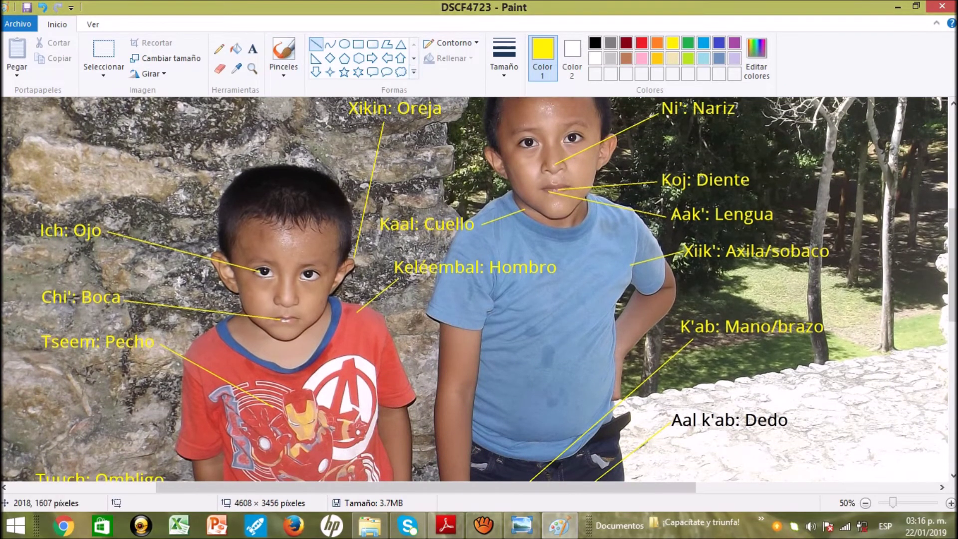
mouse_move(456, 304)
left_mouse_down()
mouse_move(560, 309)
mouse_move(468, 307)
left_mouse_up()
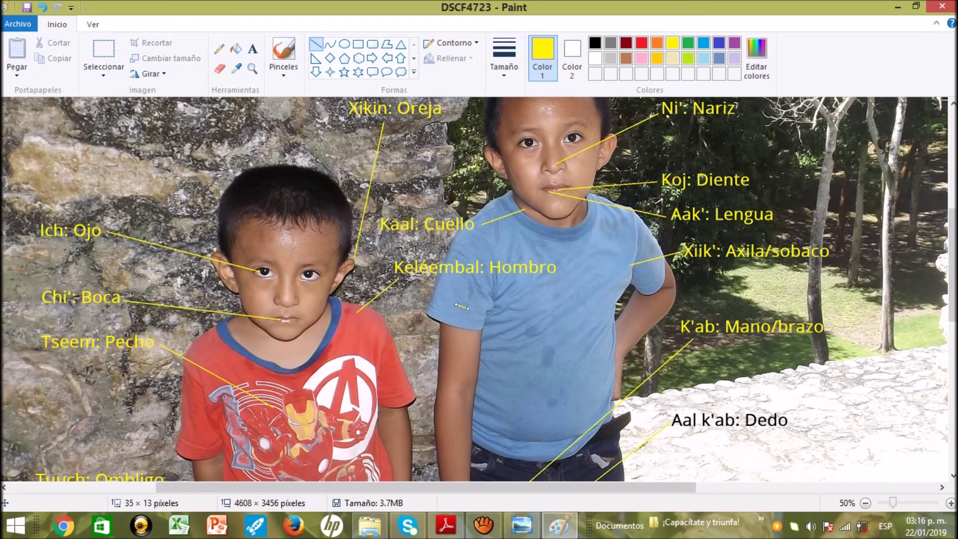
left_click(43, 7)
left_click(252, 49)
left_click_drag(458, 298, 855, 333)
type("P")
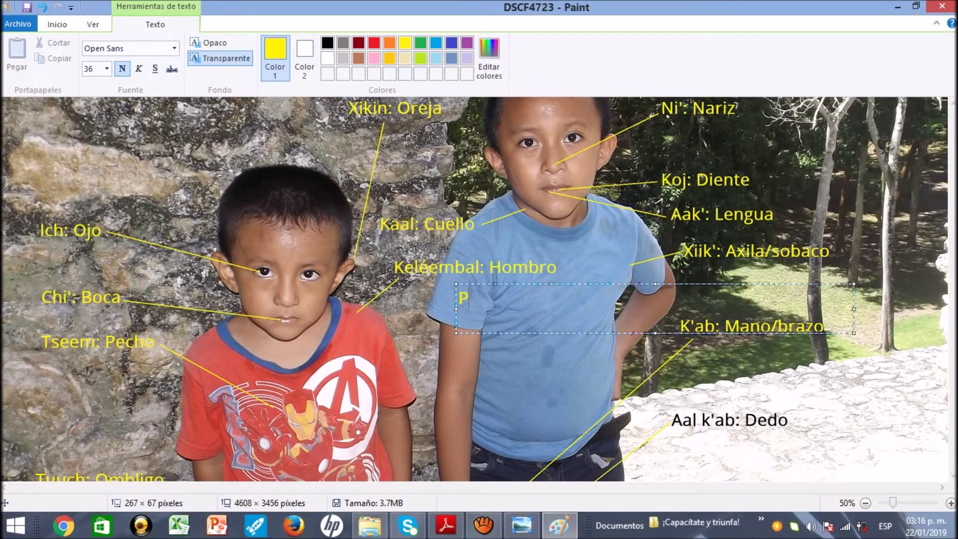
type("'u'uk: Mejilla")
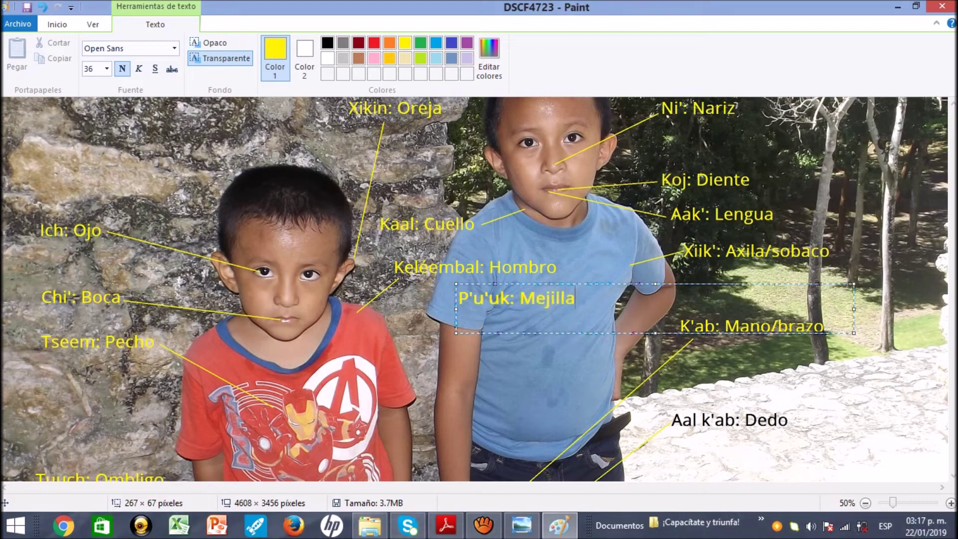
type("/cachete")
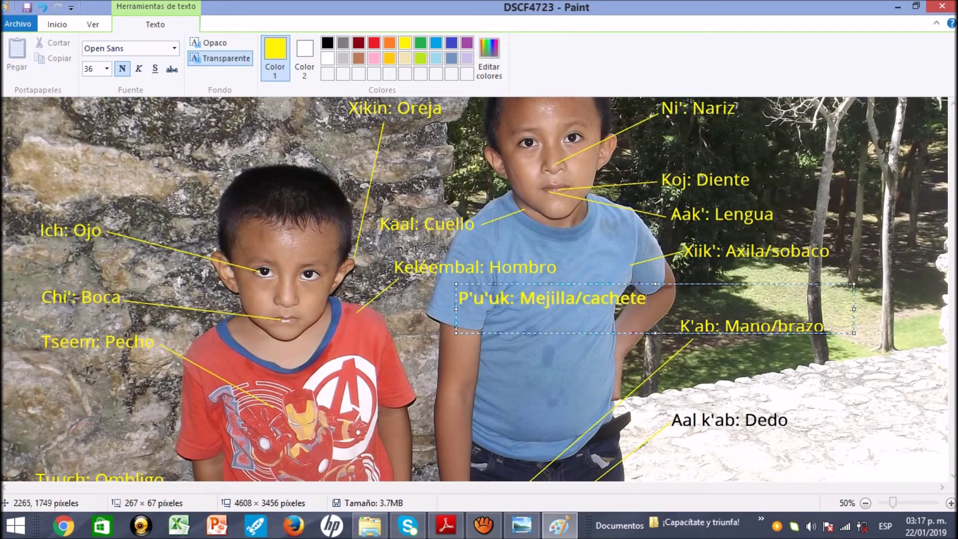
left_click(524, 359)
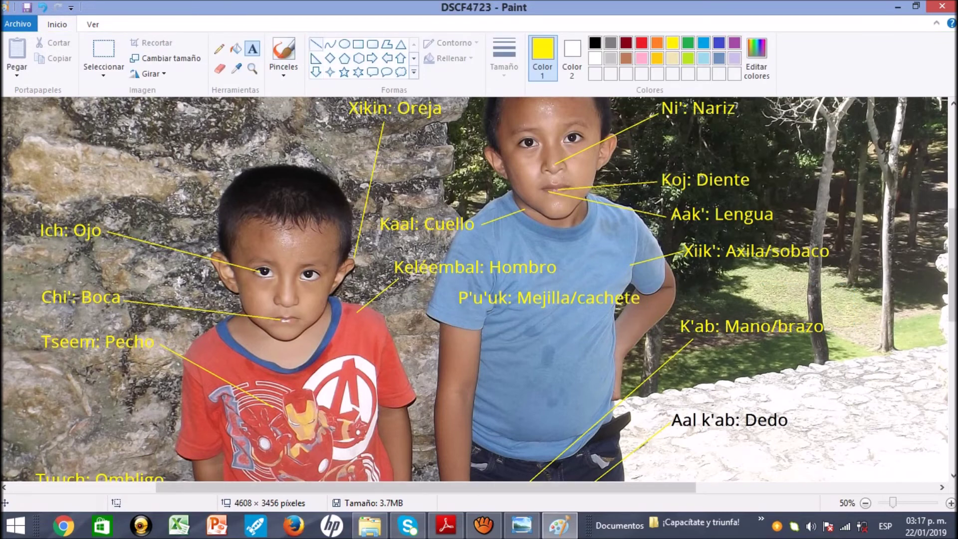
Draw a yellow line from the "P'u'uk: Mejilla/cachete" label to the shorter boy's cheek, beside the mouth
left_click(316, 45)
mouse_move(450, 307)
left_mouse_down()
mouse_move(305, 323)
mouse_move(311, 316)
left_mouse_up()
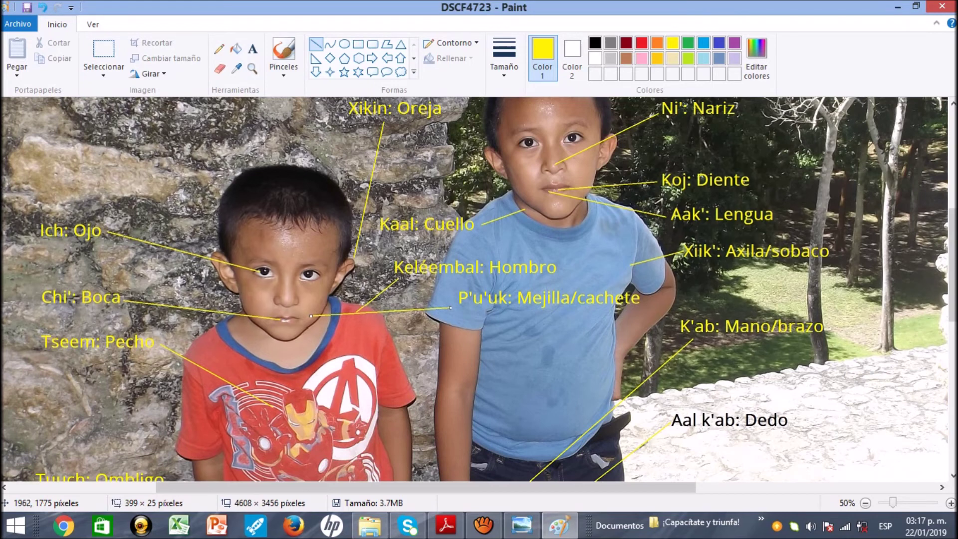
left_click(310, 487)
Review the title and all body-part labels and pointer lines on both boys, from the heads down to the feet
left_click(865, 502)
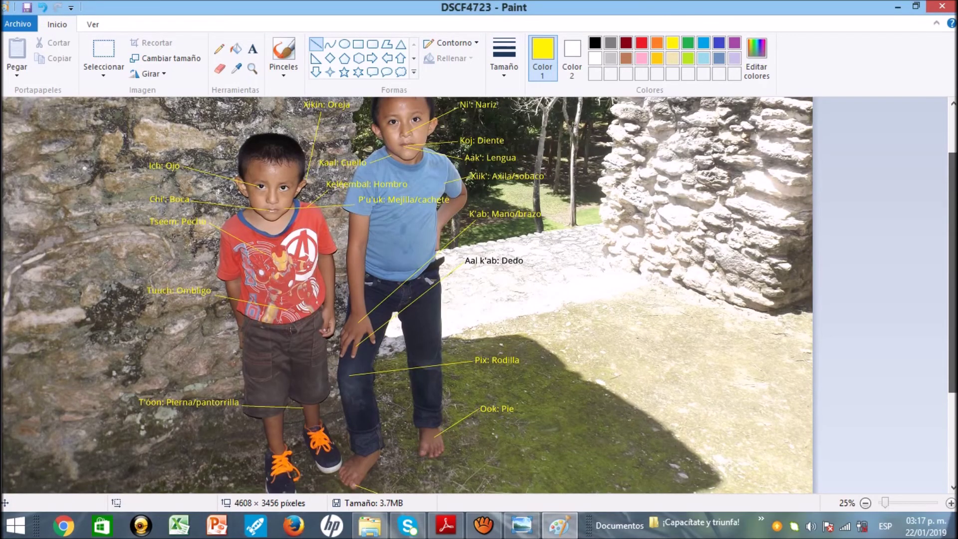
scroll(406, 294, "up", 3)
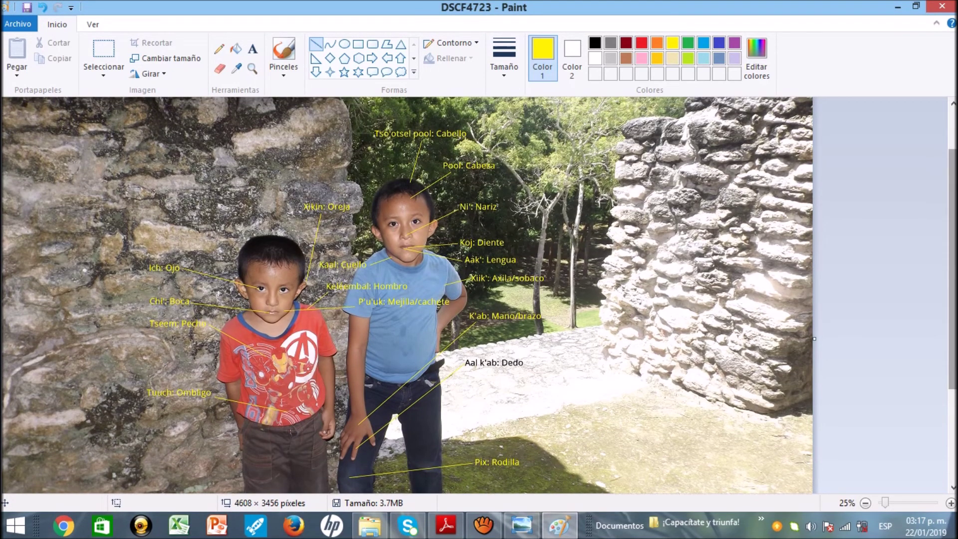
scroll(407, 295, "up", 1)
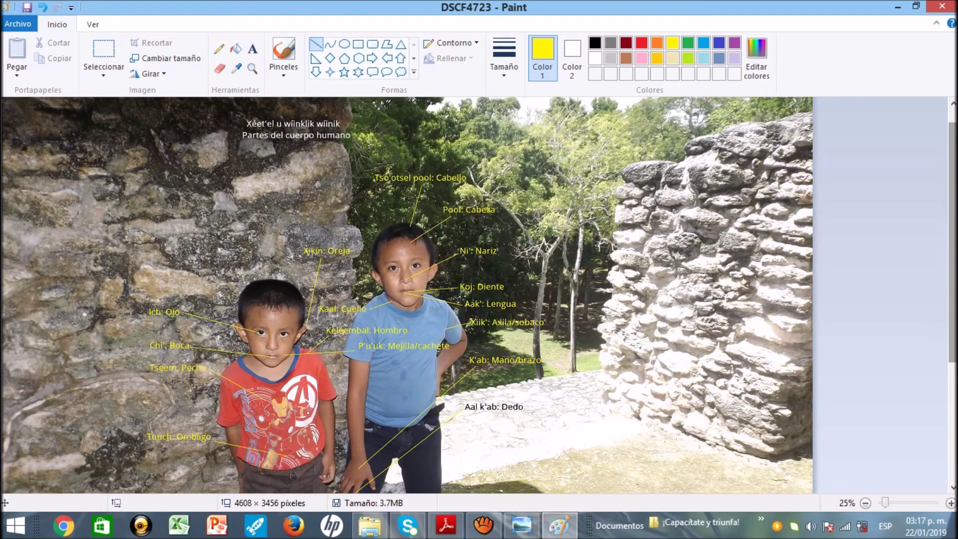
left_click(950, 503)
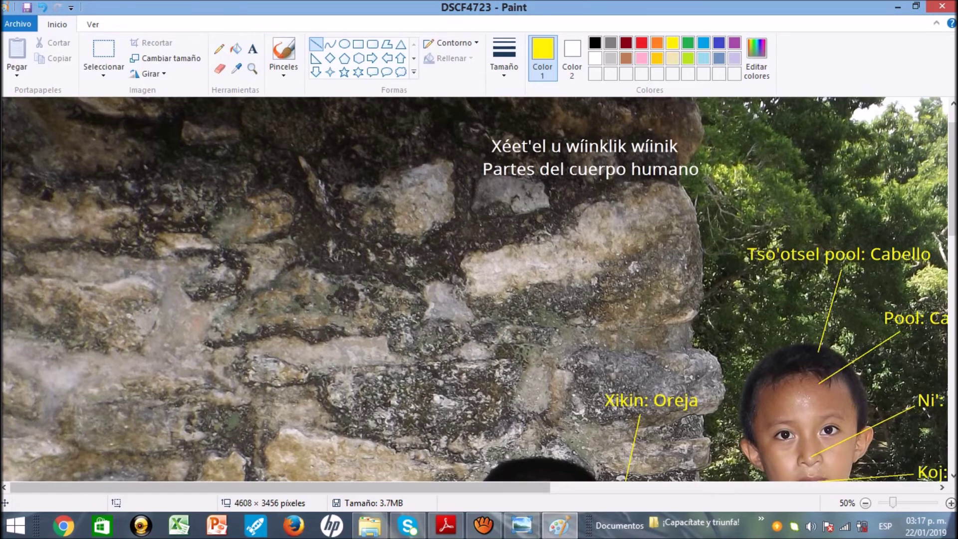
left_click_drag(280, 487, 380, 487)
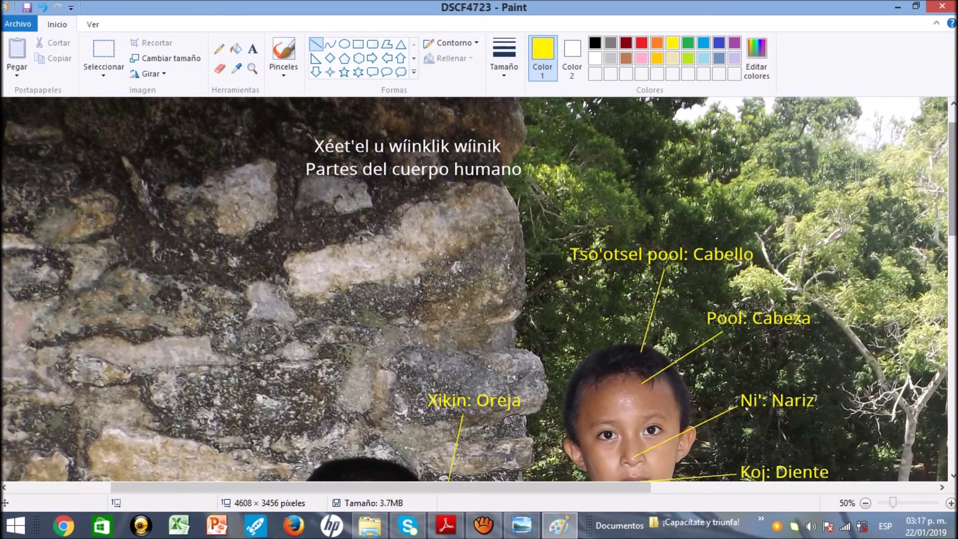
mouse_move(952, 182)
left_mouse_down()
mouse_move(952, 414)
mouse_move(951, 172)
left_mouse_up()
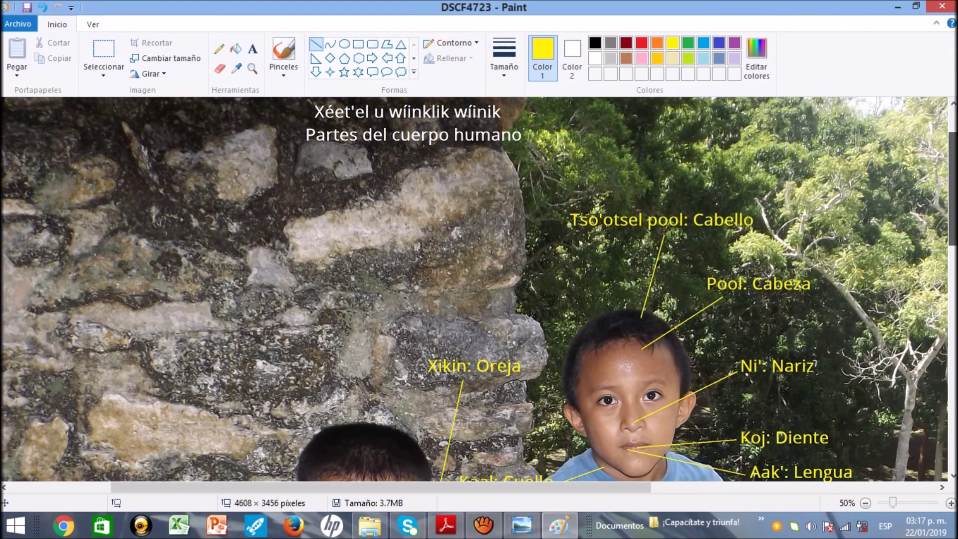
left_click_drag(952, 172, 951, 174)
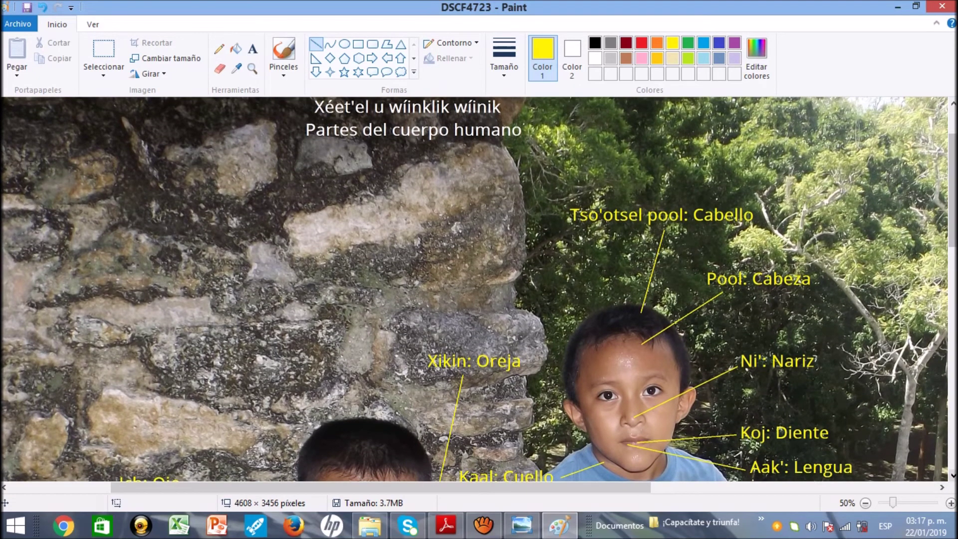
left_click(952, 475)
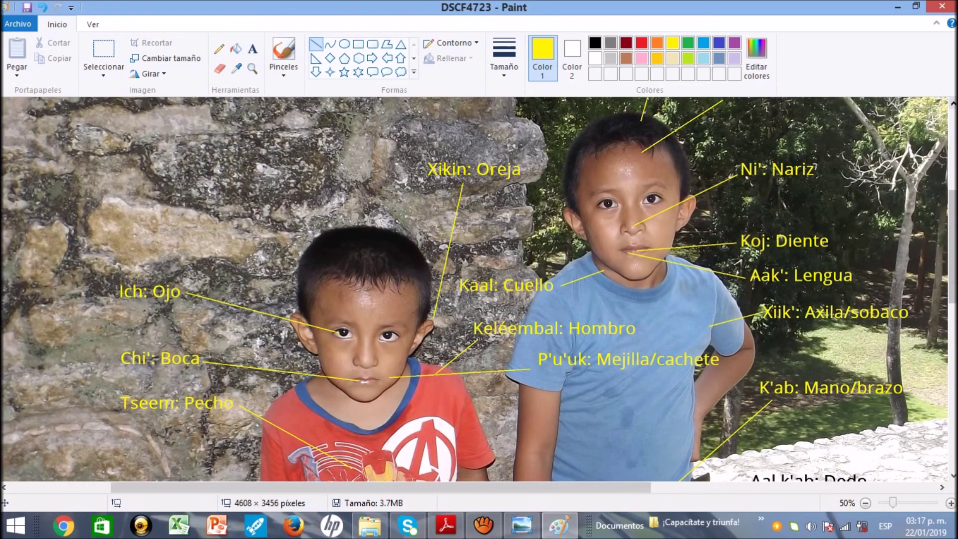
scroll(479, 289, "up", 5)
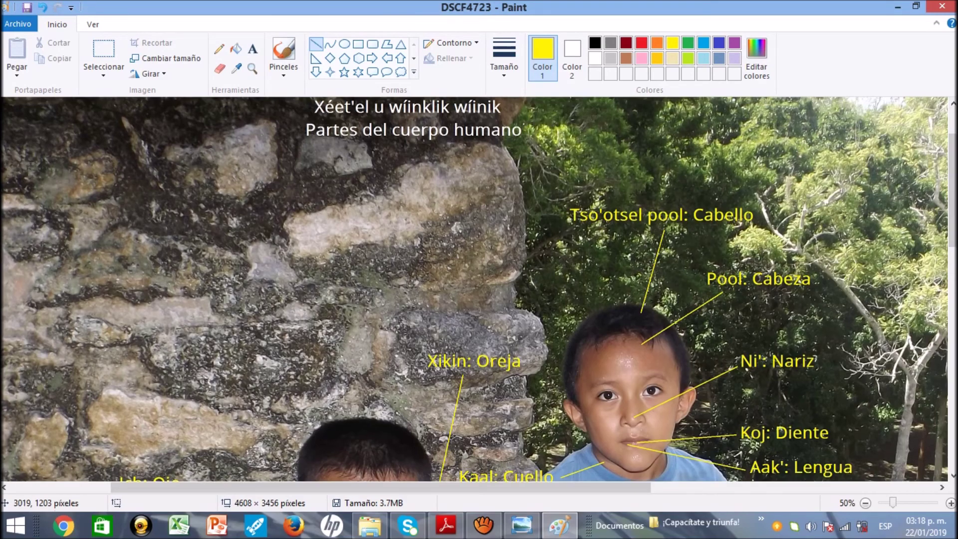
scroll(479, 290, "down", 3)
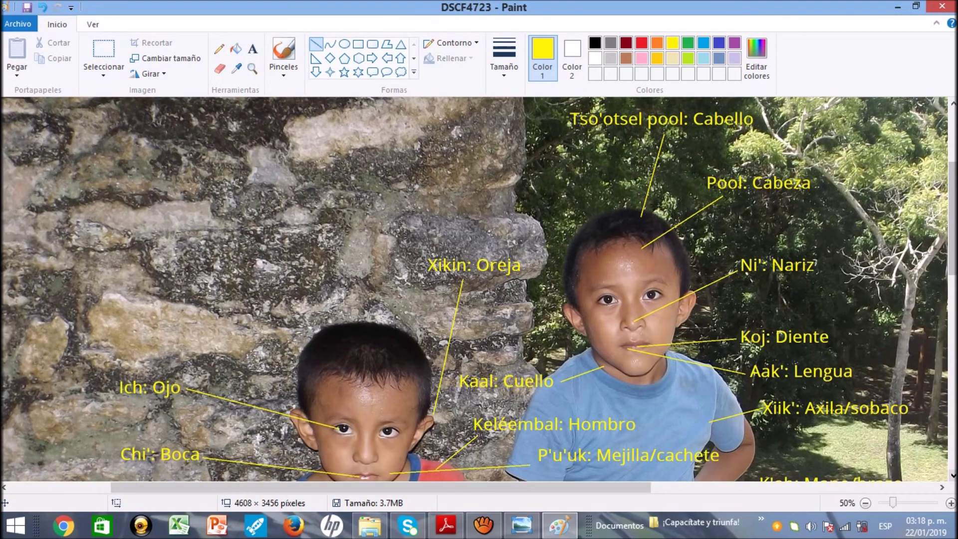
scroll(479, 290, "down", 3)
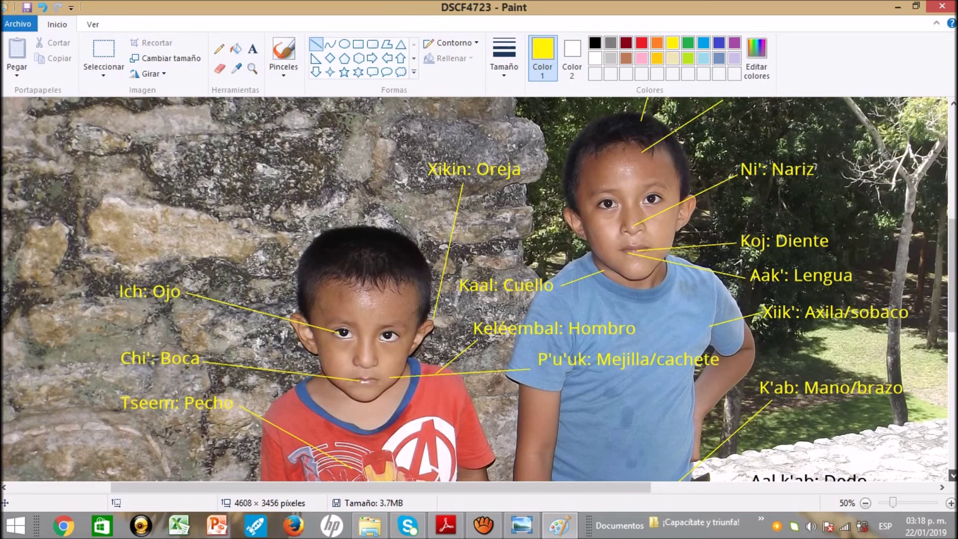
scroll(474, 289, "down", 3)
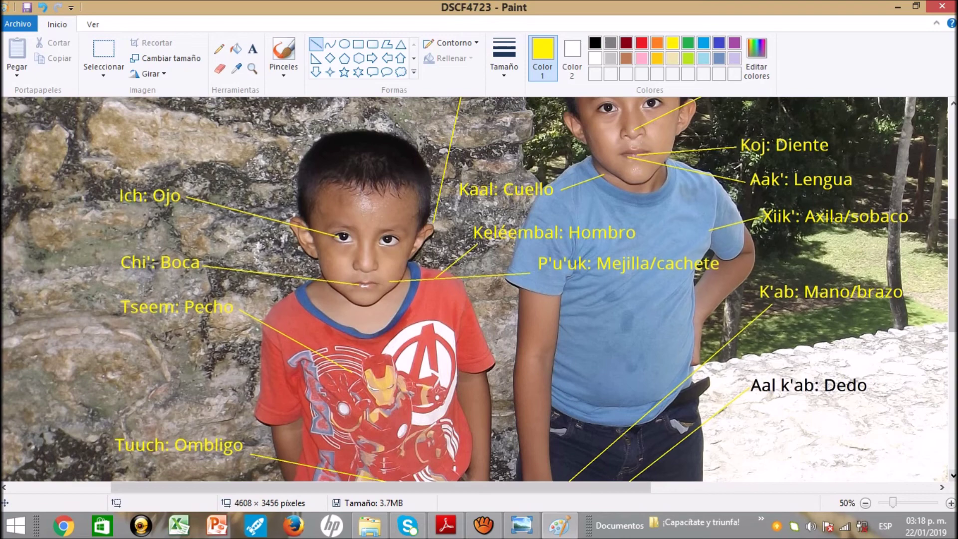
scroll(474, 289, "down", 3)
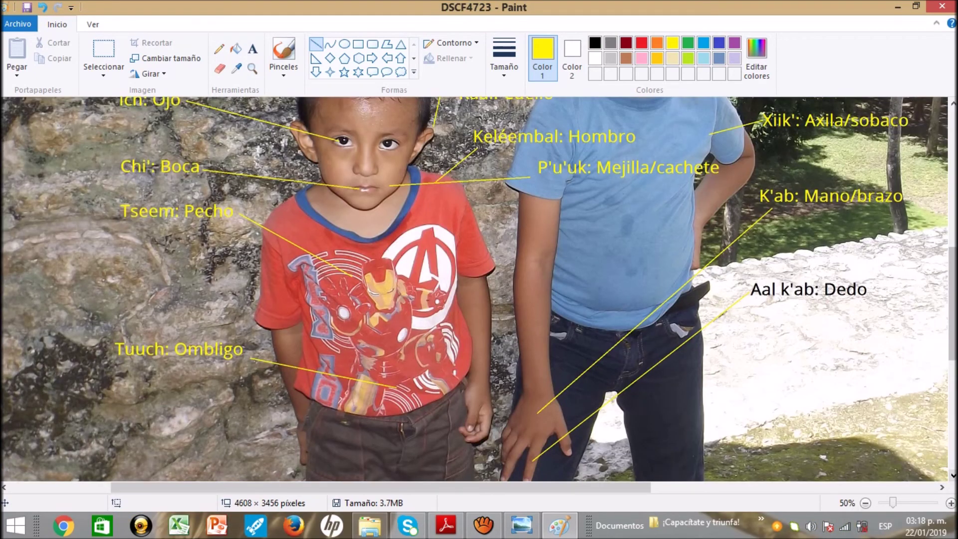
scroll(474, 289, "down", 3)
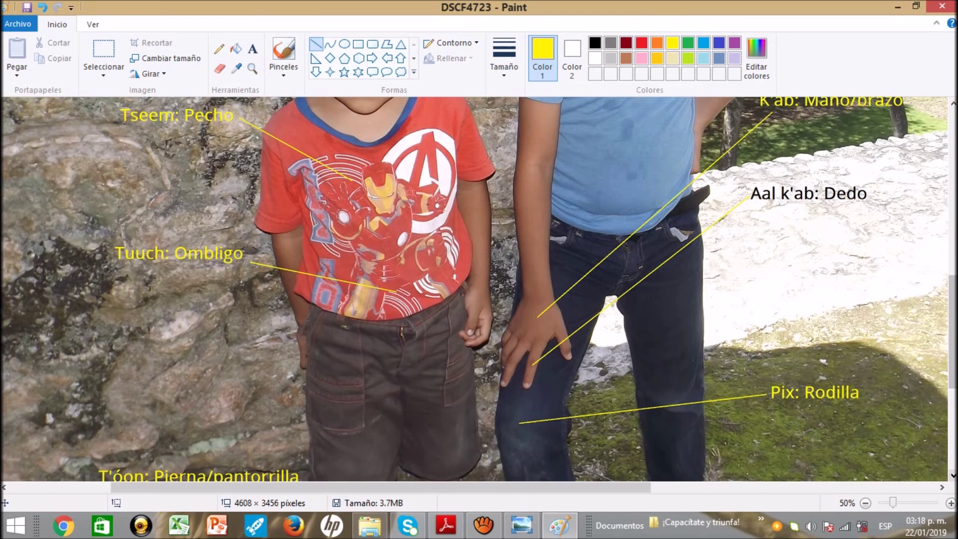
scroll(474, 289, "down", 3)
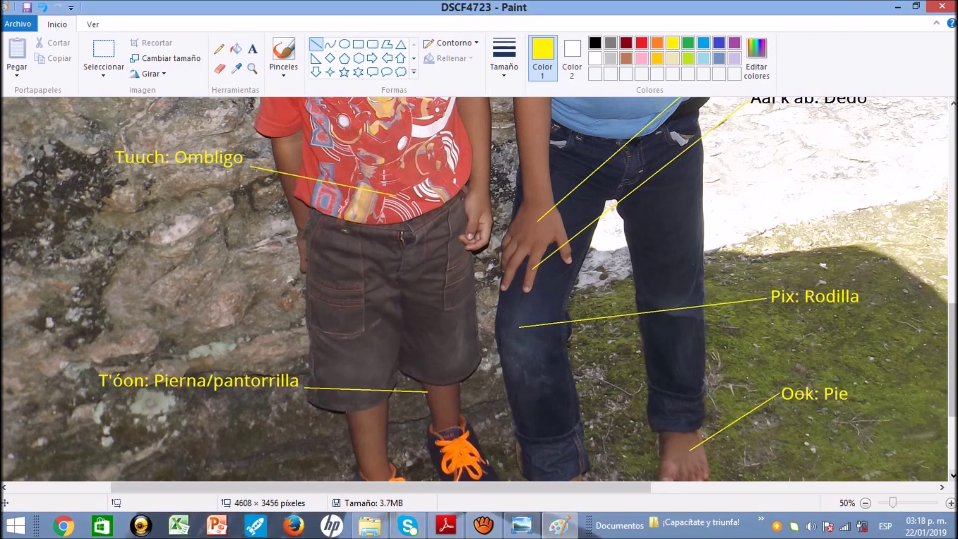
scroll(474, 289, "down", 3)
scroll(474, 287, "down", 3)
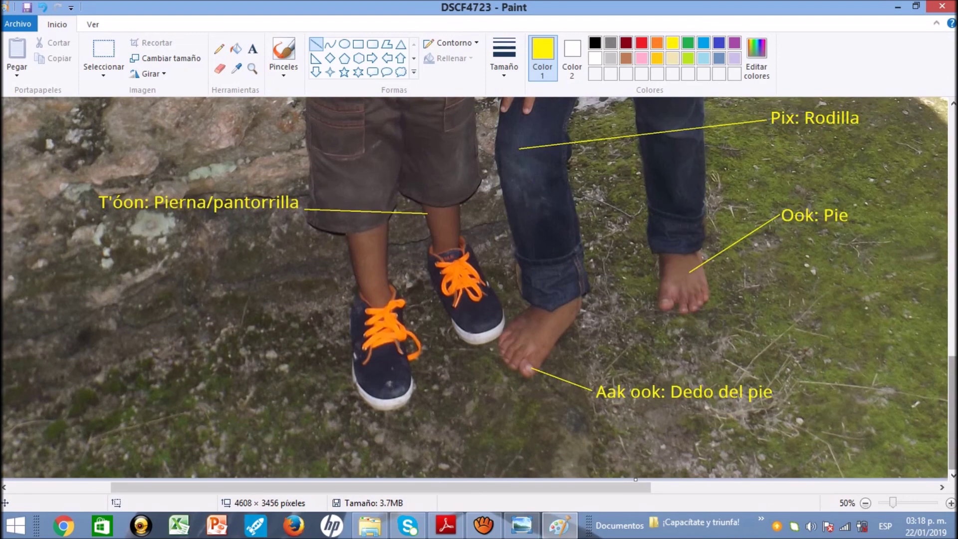
scroll(474, 290, "up", 12)
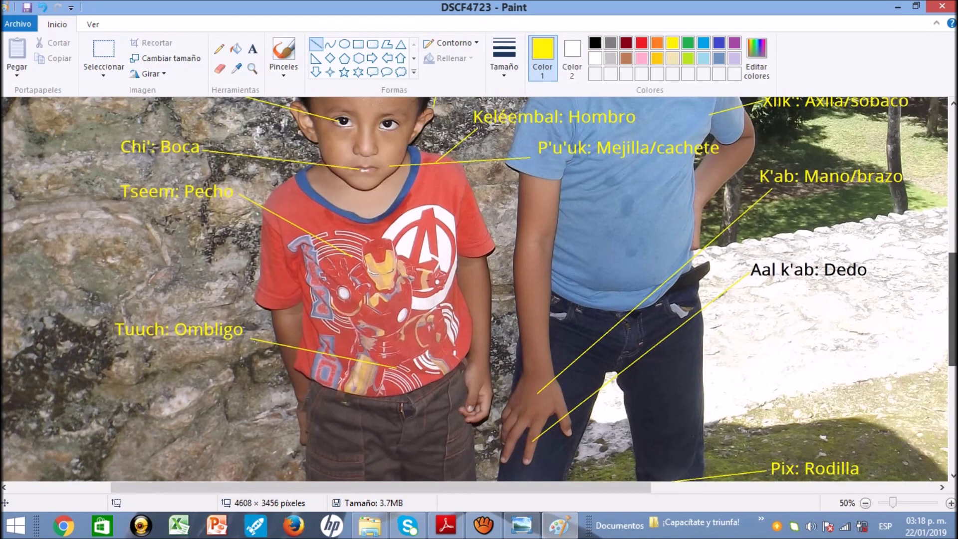
scroll(474, 289, "up", 5)
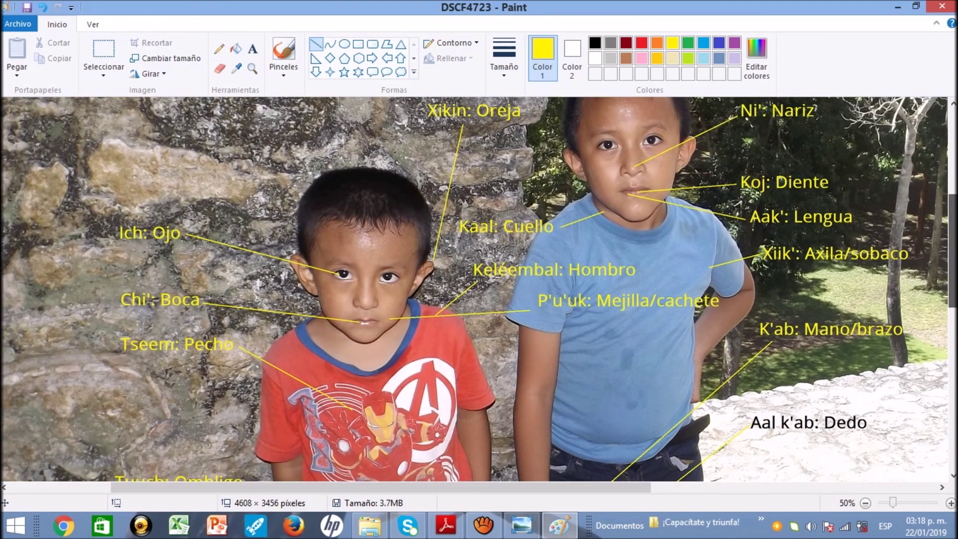
scroll(474, 289, "up", 1)
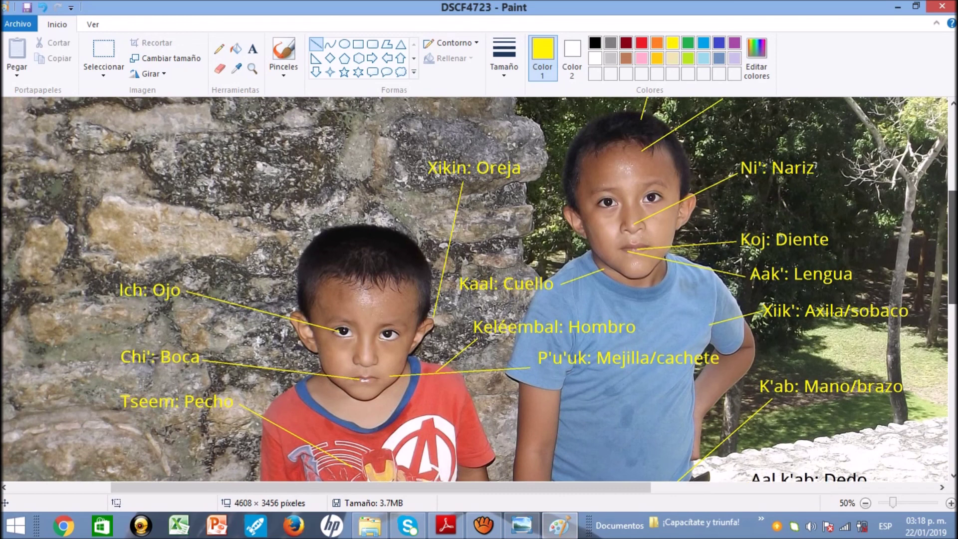
scroll(667, 224, "down", 1)
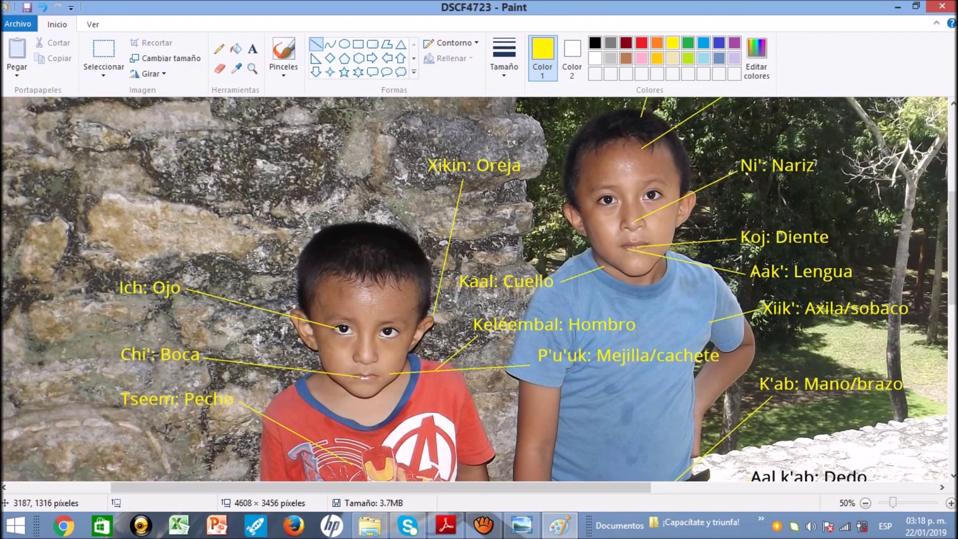